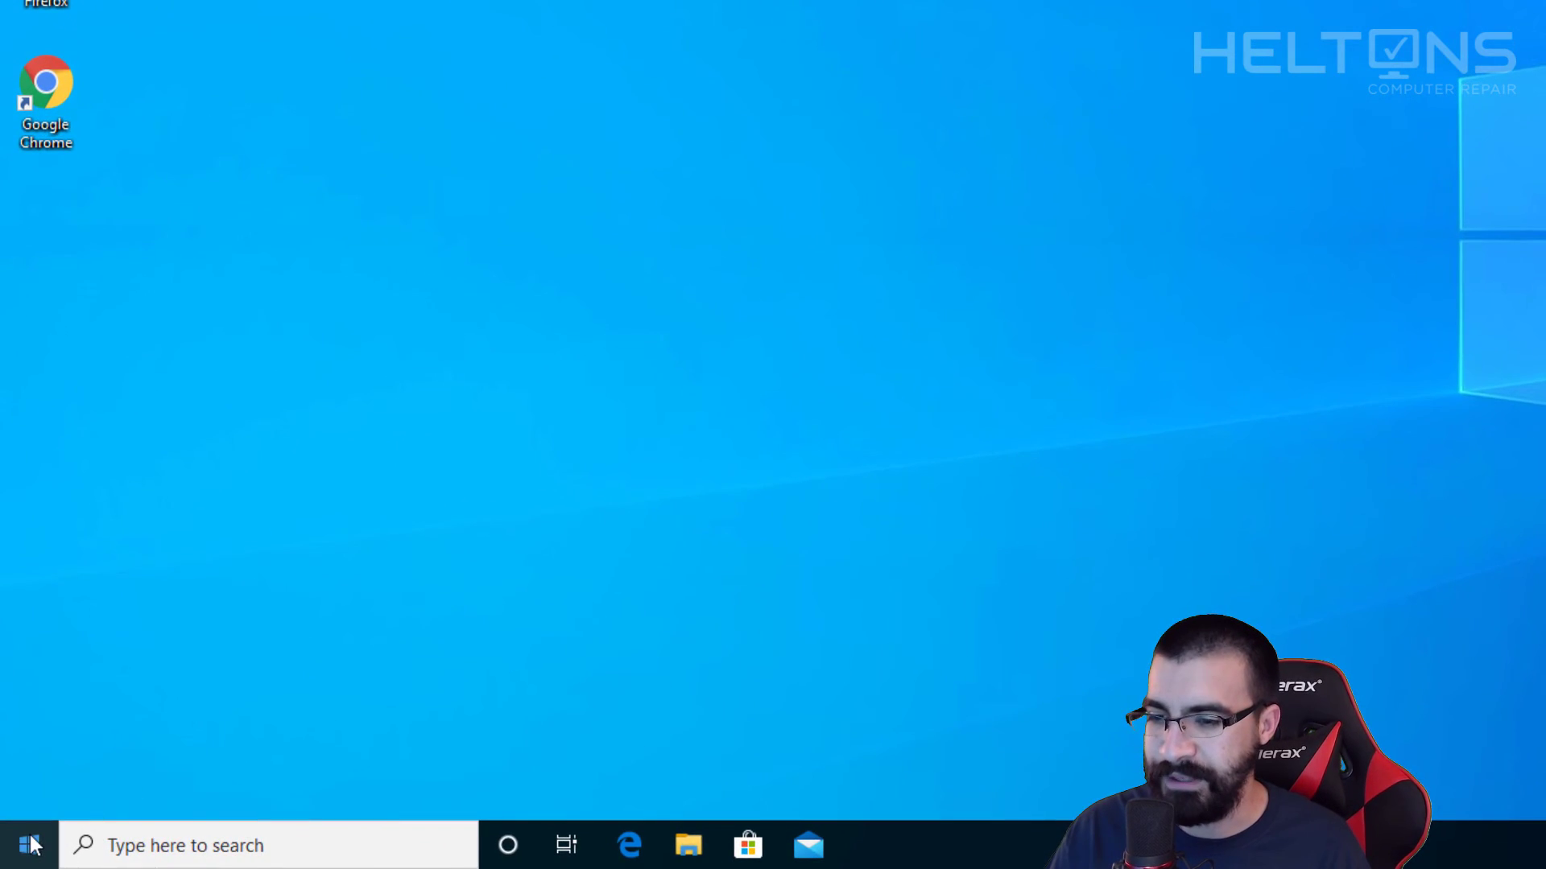
Open the Settings installed apps page and expand the Google Chrome entry.
{"action": "left_click", "coordinate": [29, 843]}
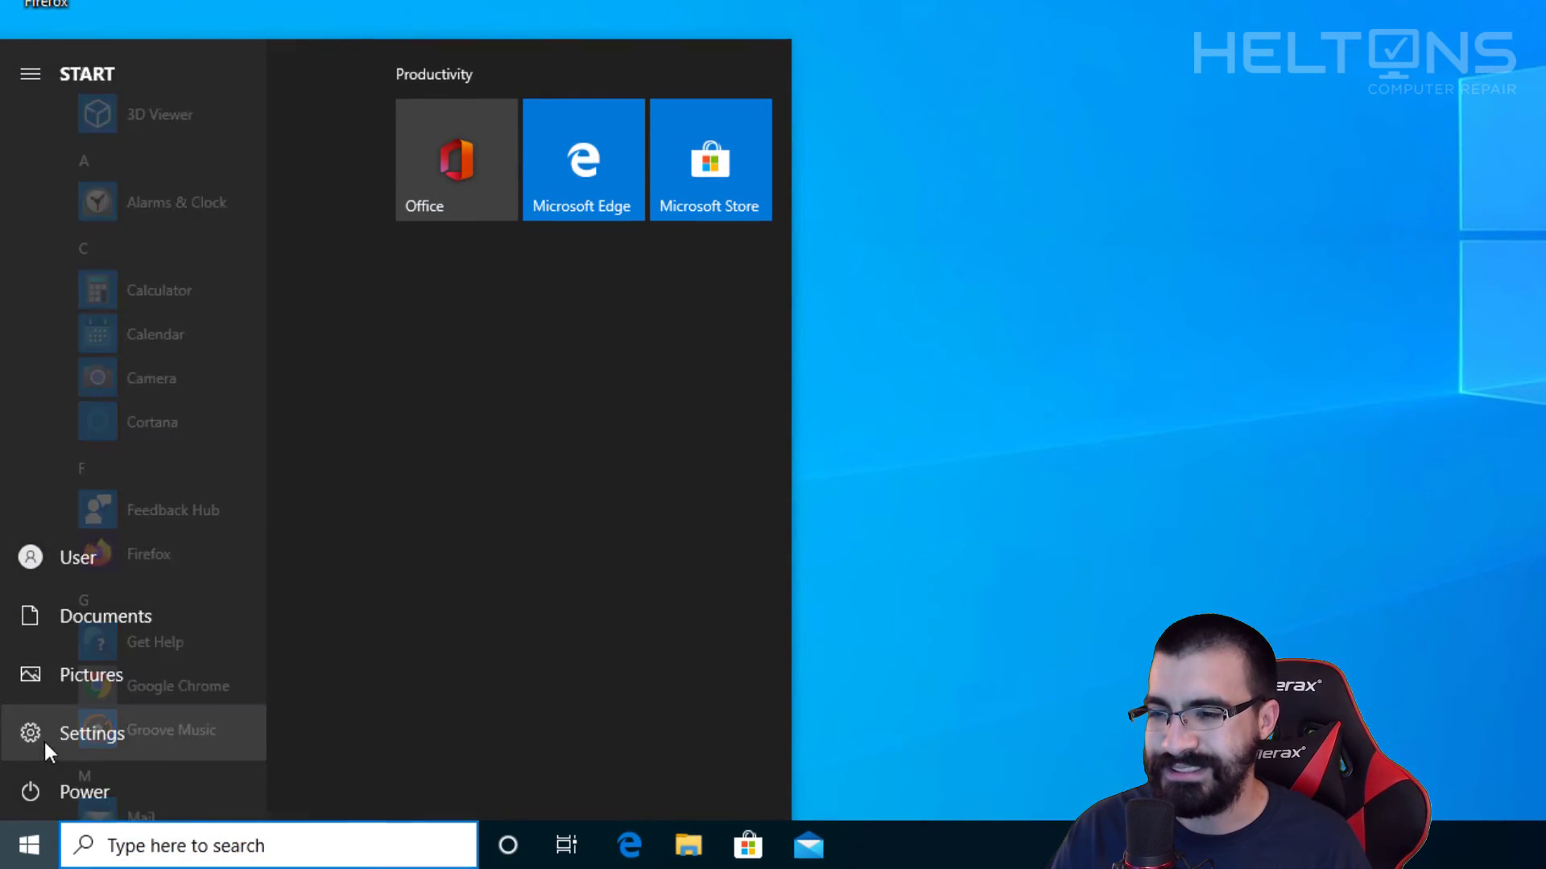
{"action": "left_click", "coordinate": [44, 744]}
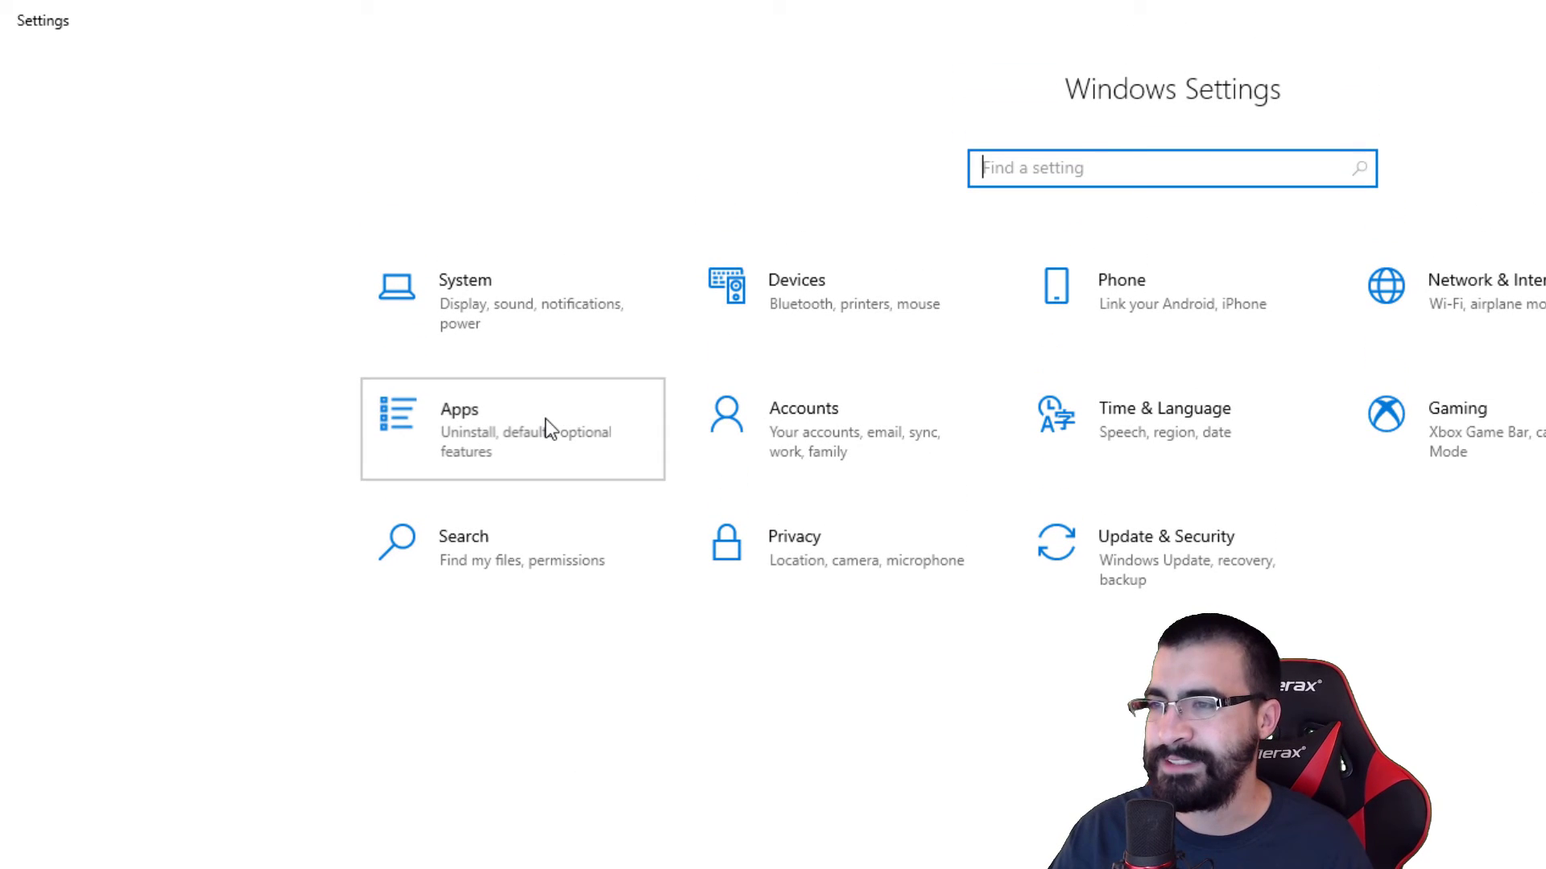
{"action": "left_click", "coordinate": [544, 418]}
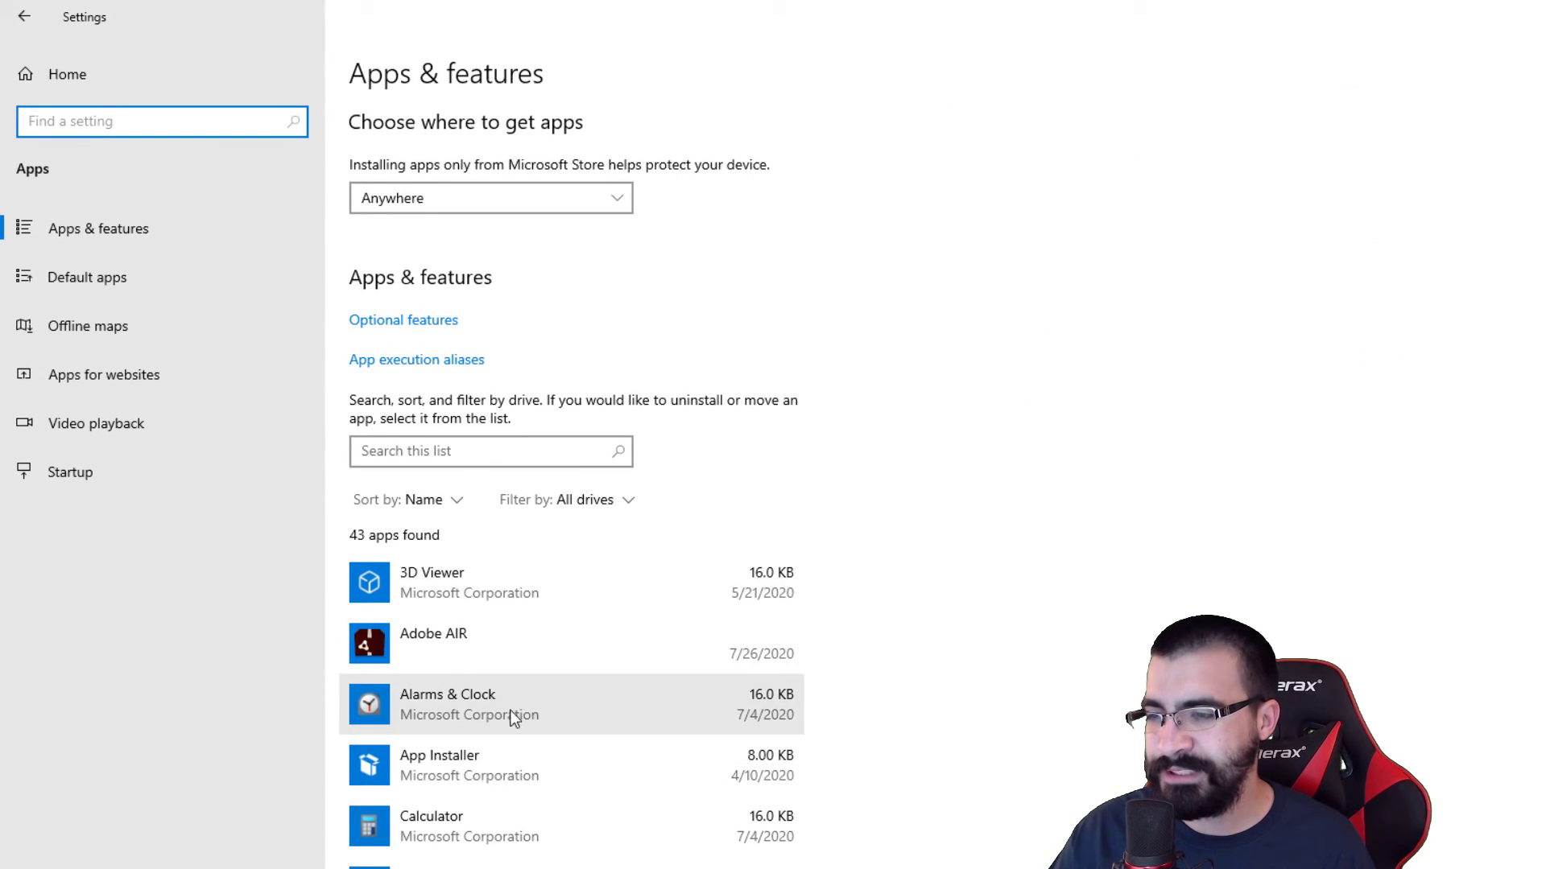
{"action": "scroll", "coordinate": [507, 700], "scroll_direction": "down", "scroll_amount": 5}
{"action": "left_click", "coordinate": [485, 665]}
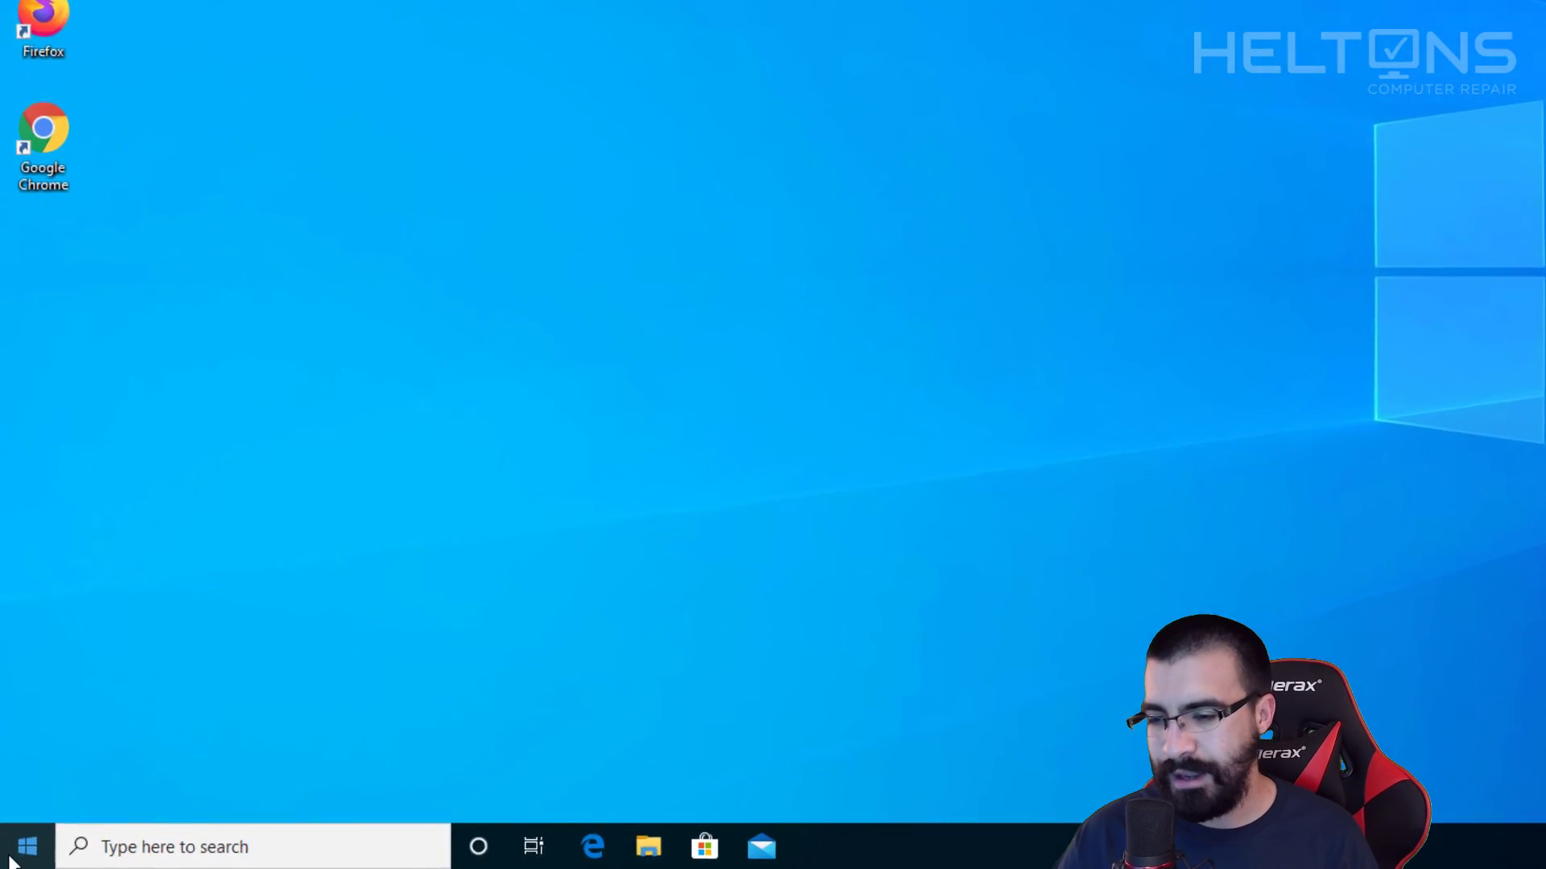
Search for 'control' from Start, correcting the typo, and launch Control Panel.
{"action": "left_click", "coordinate": [19, 853]}
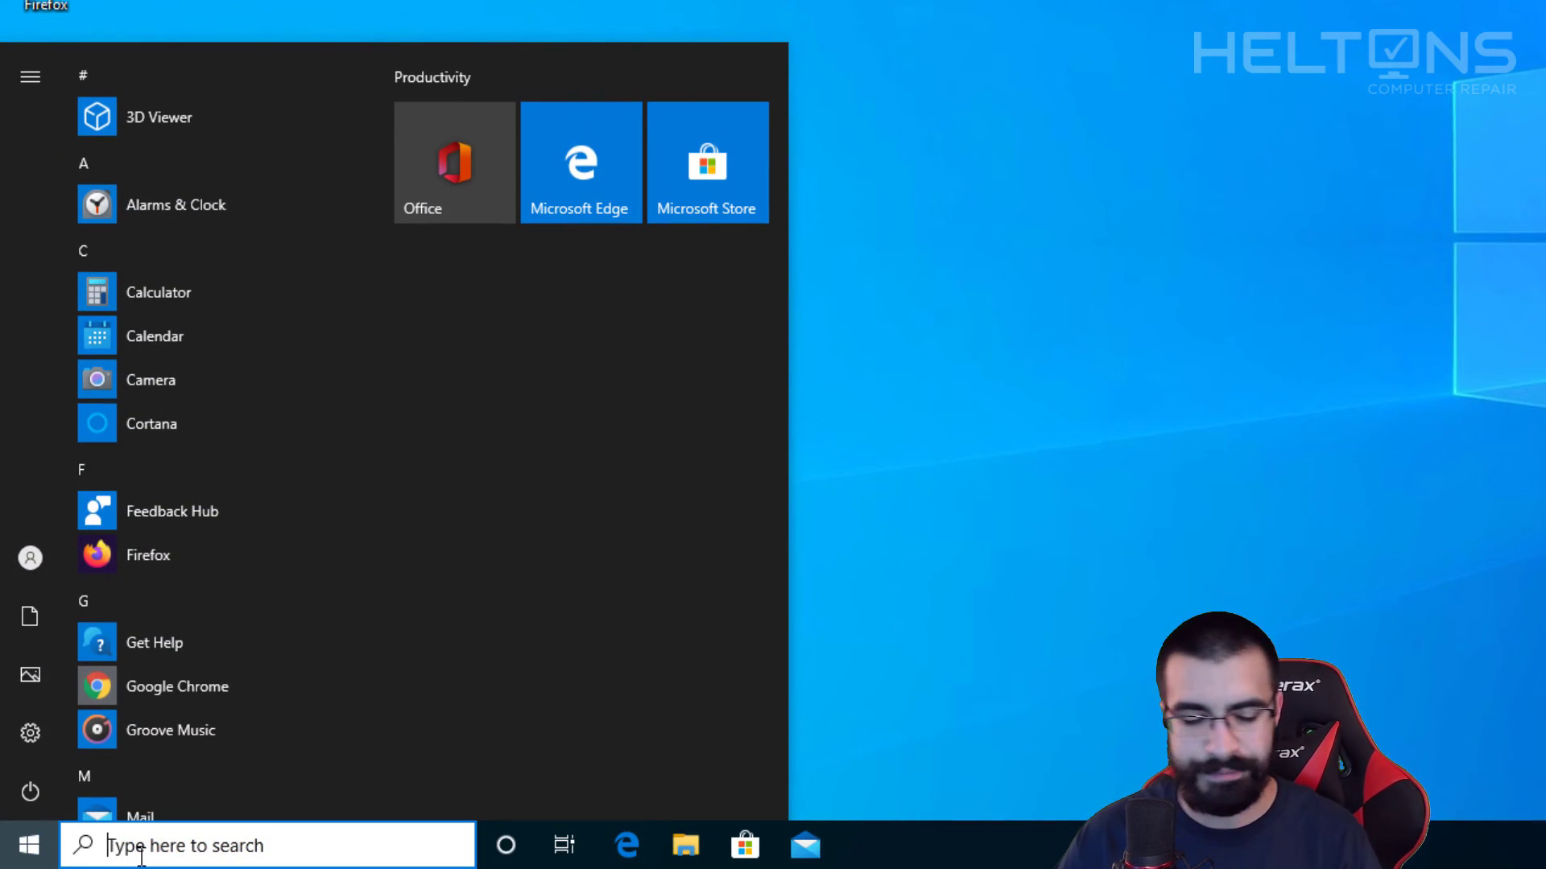
{"action": "type", "text": "copntrol"}
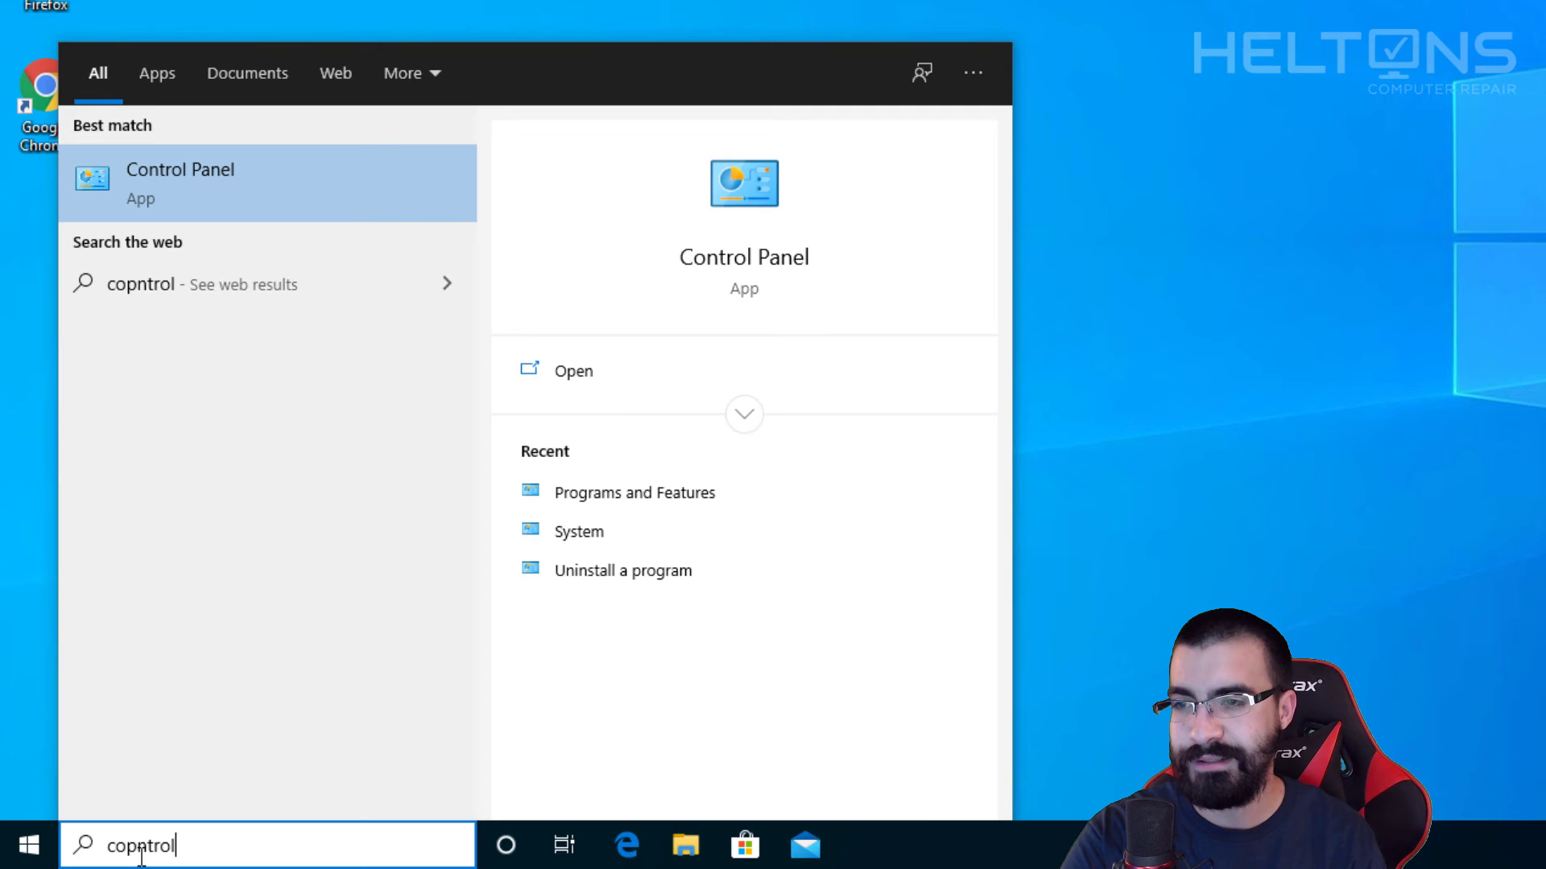
{"action": "key", "text": "BackSpace"}
{"action": "key", "text": "BackSpace"}
{"action": "key", "text": "BackSpace"}
{"action": "key", "text": "BackSpace"}
{"action": "key", "text": "BackSpace"}
{"action": "key", "text": "BackSpace"}
{"action": "key", "text": "BackSpace"}
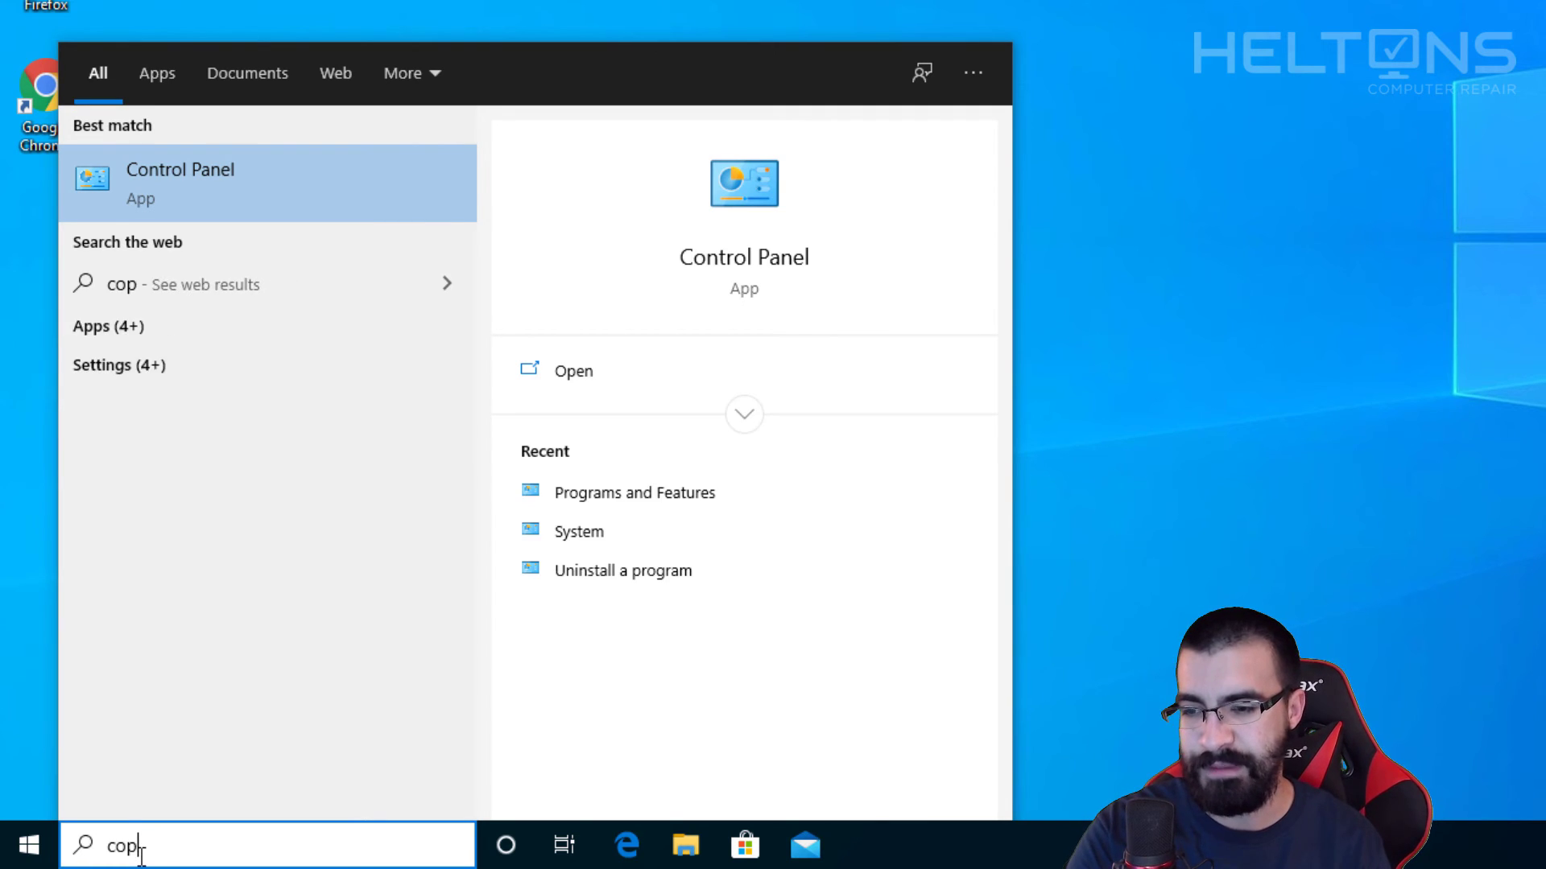
{"action": "type", "text": "ontrol"}
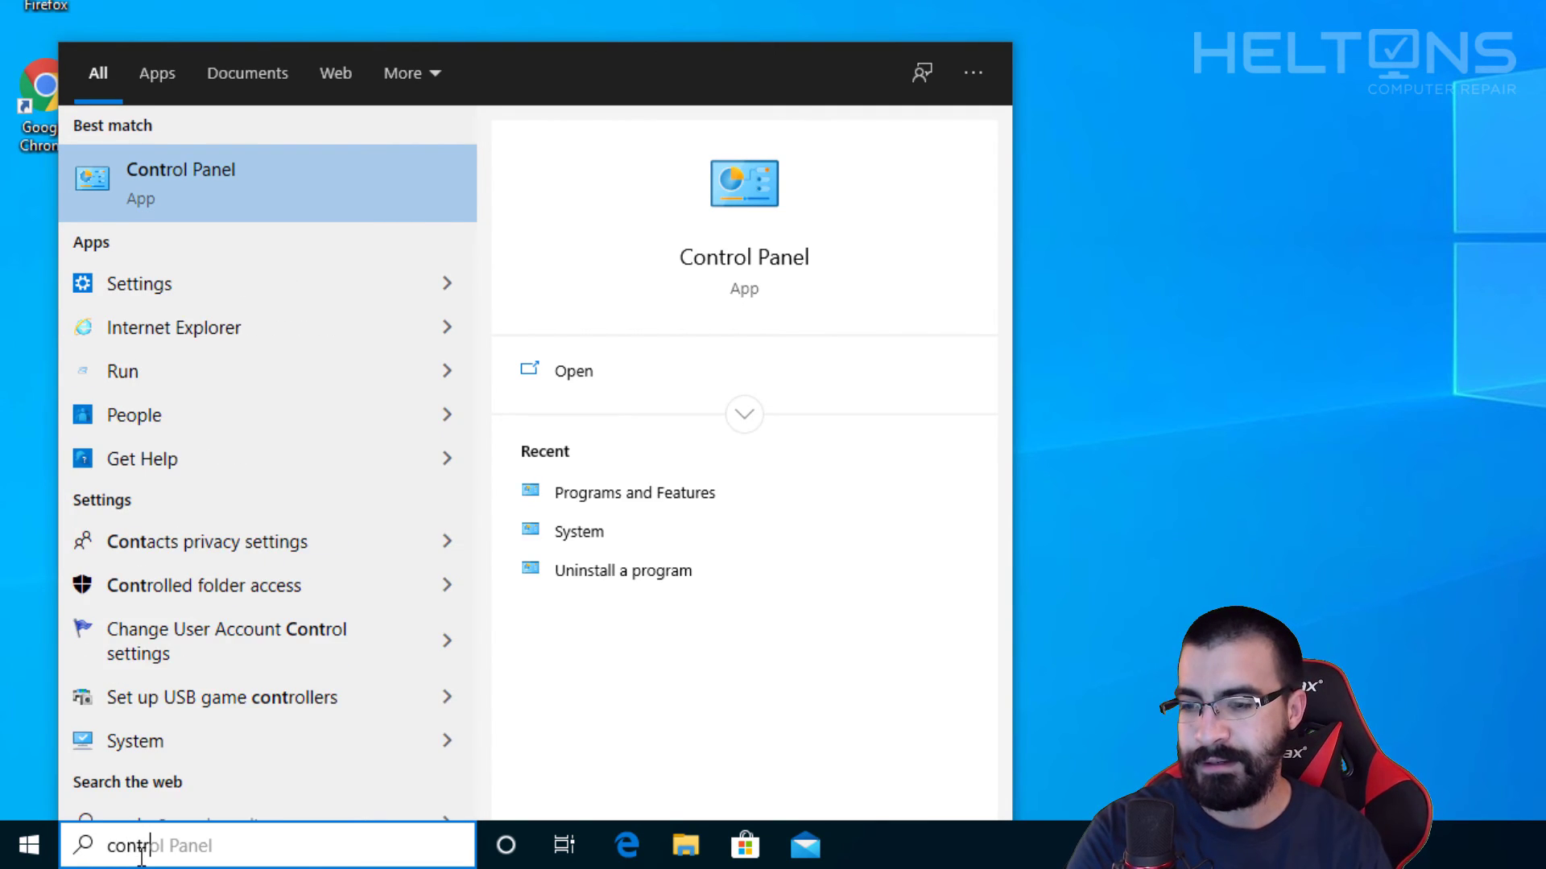
{"action": "left_click", "coordinate": [208, 197]}
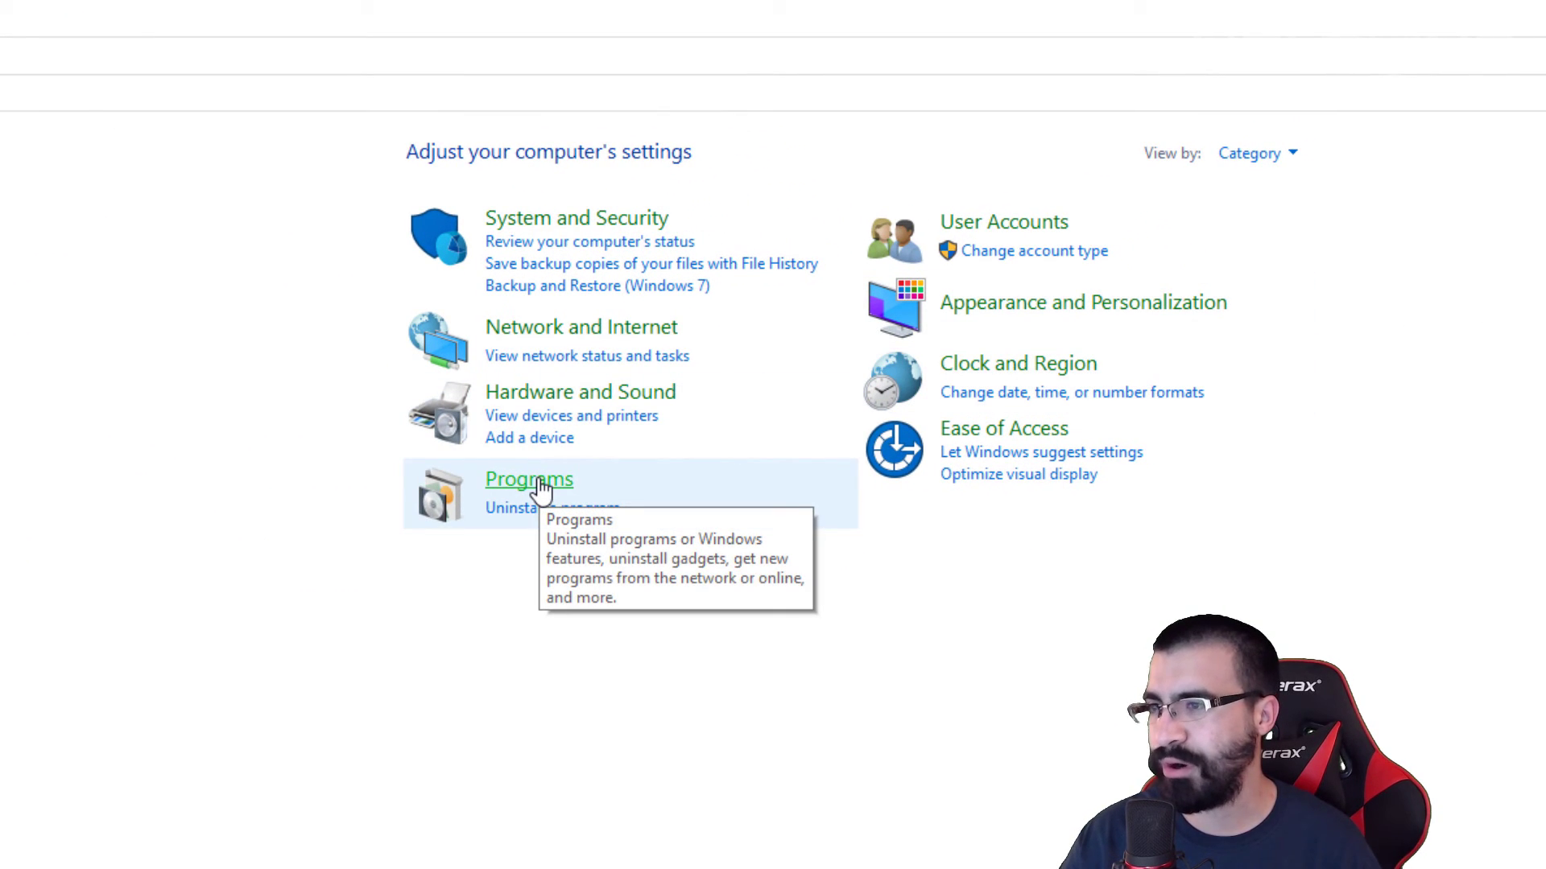
Switch Control Panel to Large icons, open Programs and Features and select Google Chrome.
{"action": "left_click", "coordinate": [1246, 153]}
{"action": "left_click", "coordinate": [1268, 222]}
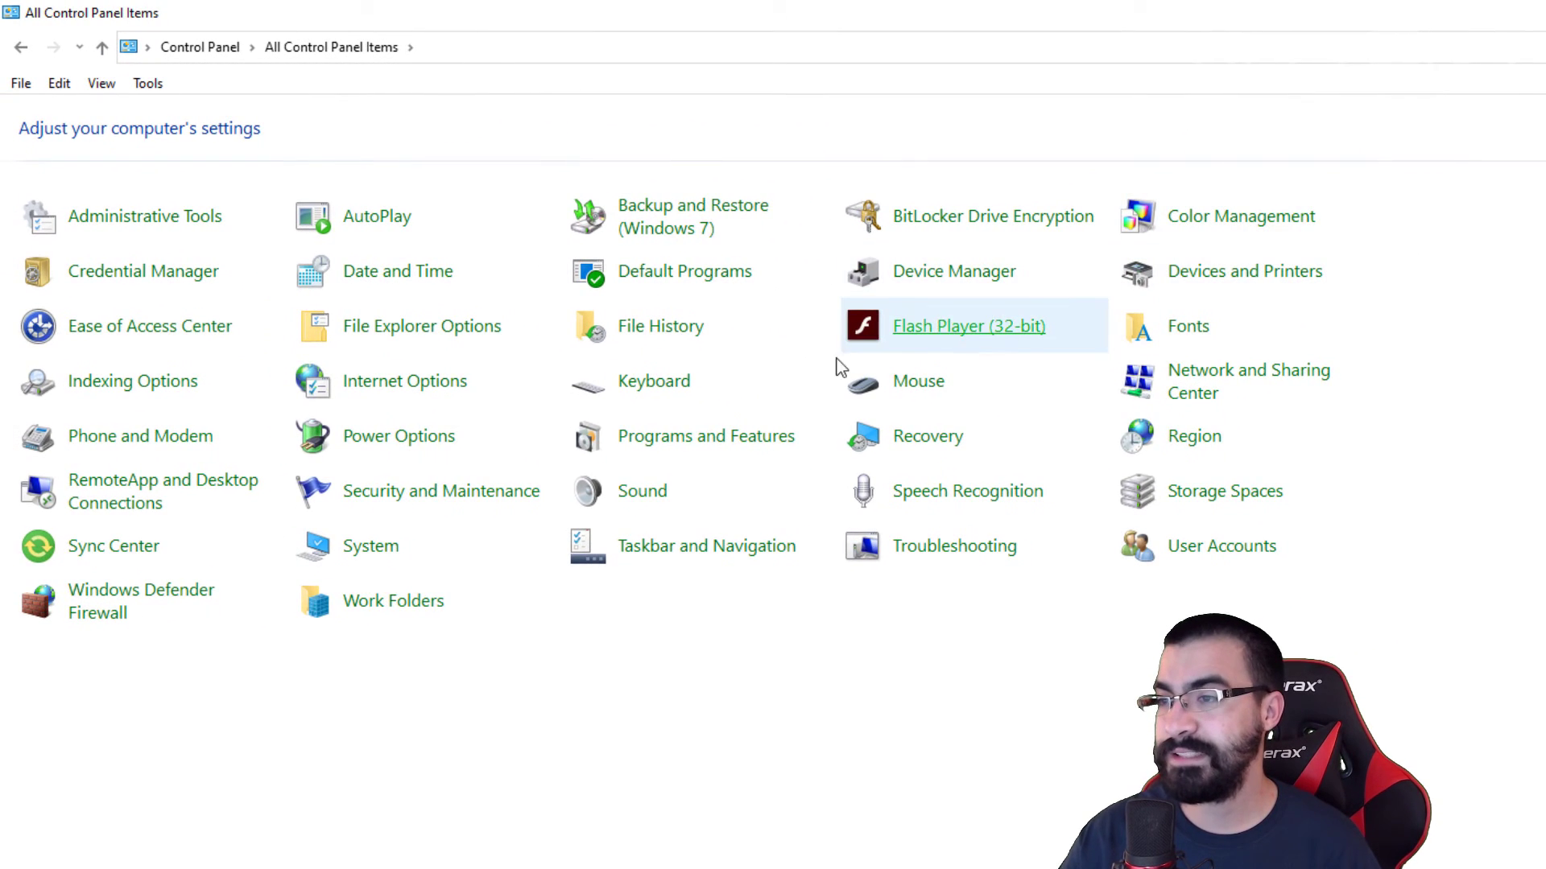
{"action": "left_click", "coordinate": [688, 439]}
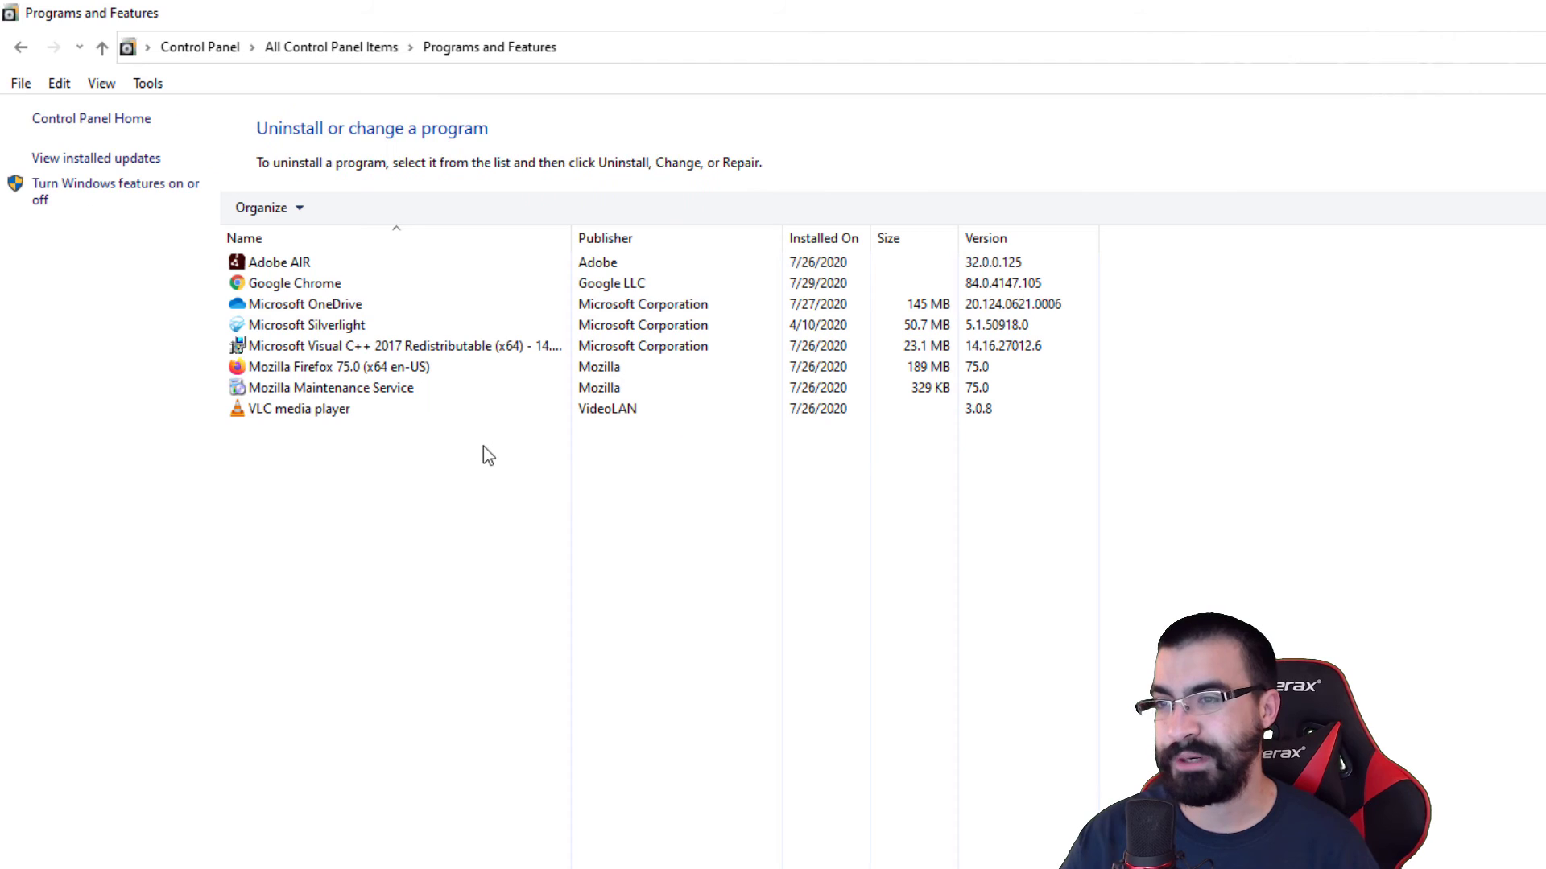
{"action": "left_click", "coordinate": [334, 289]}
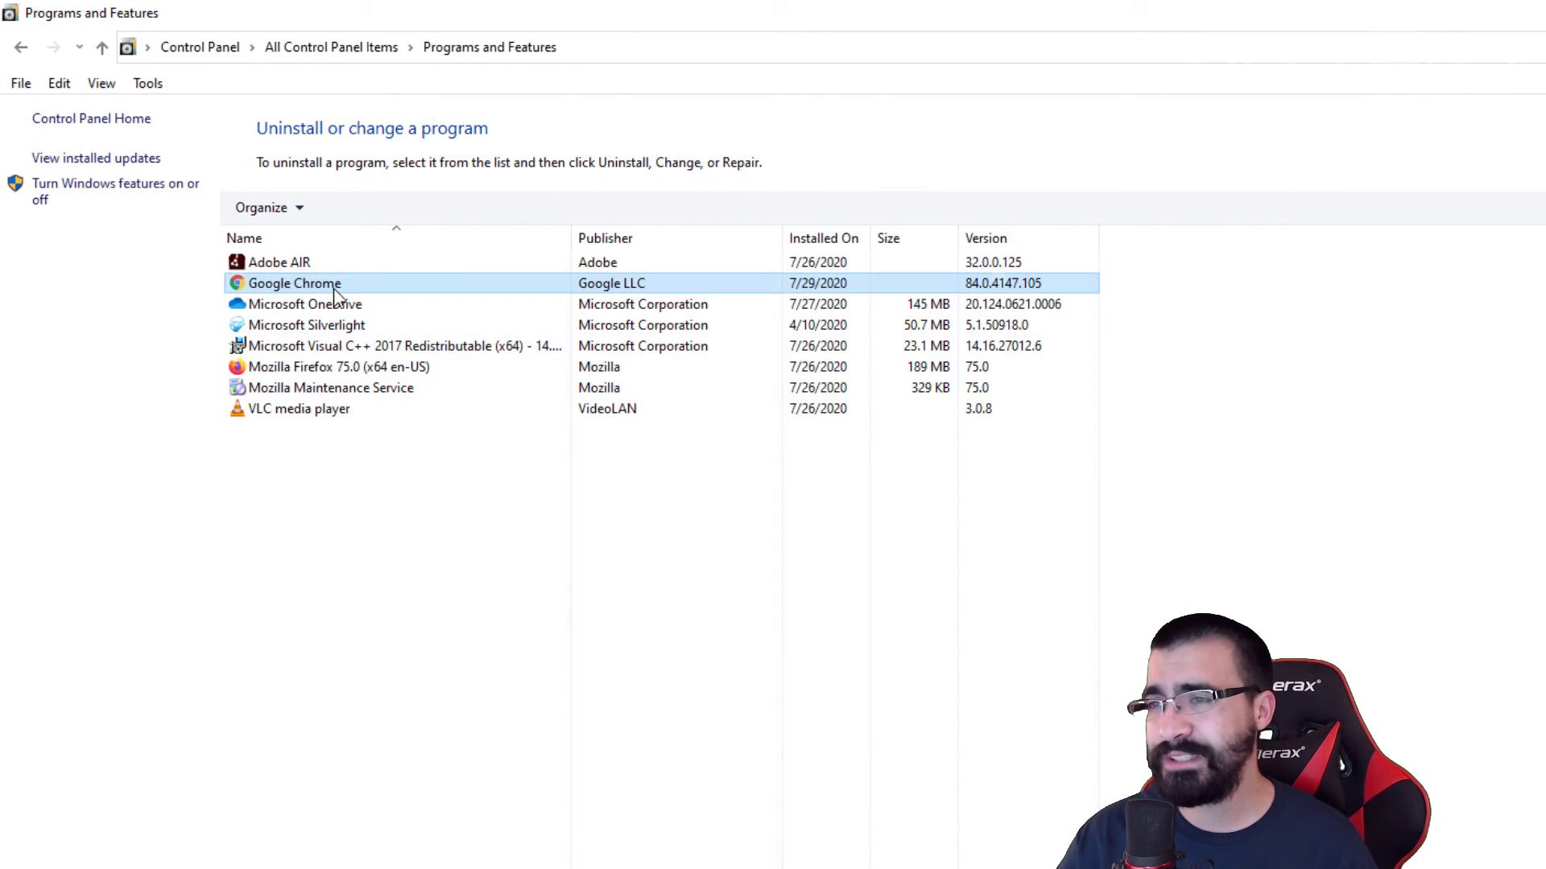
Return to the Settings installed apps list and scroll down to Google Chrome.
{"action": "key", "text": "super"}
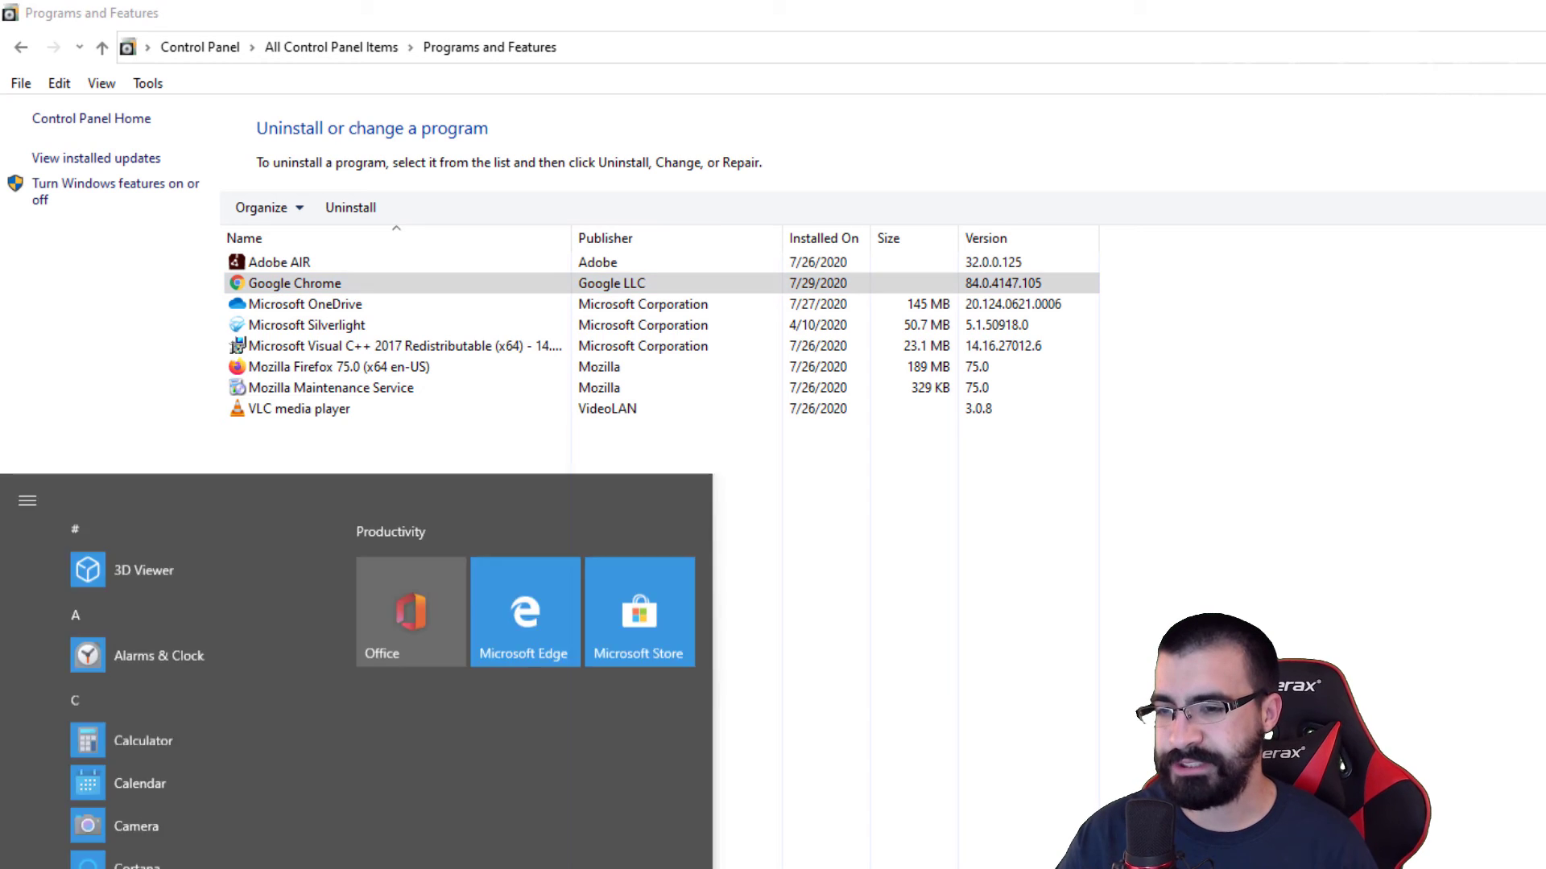
{"action": "left_click", "coordinate": [19, 805]}
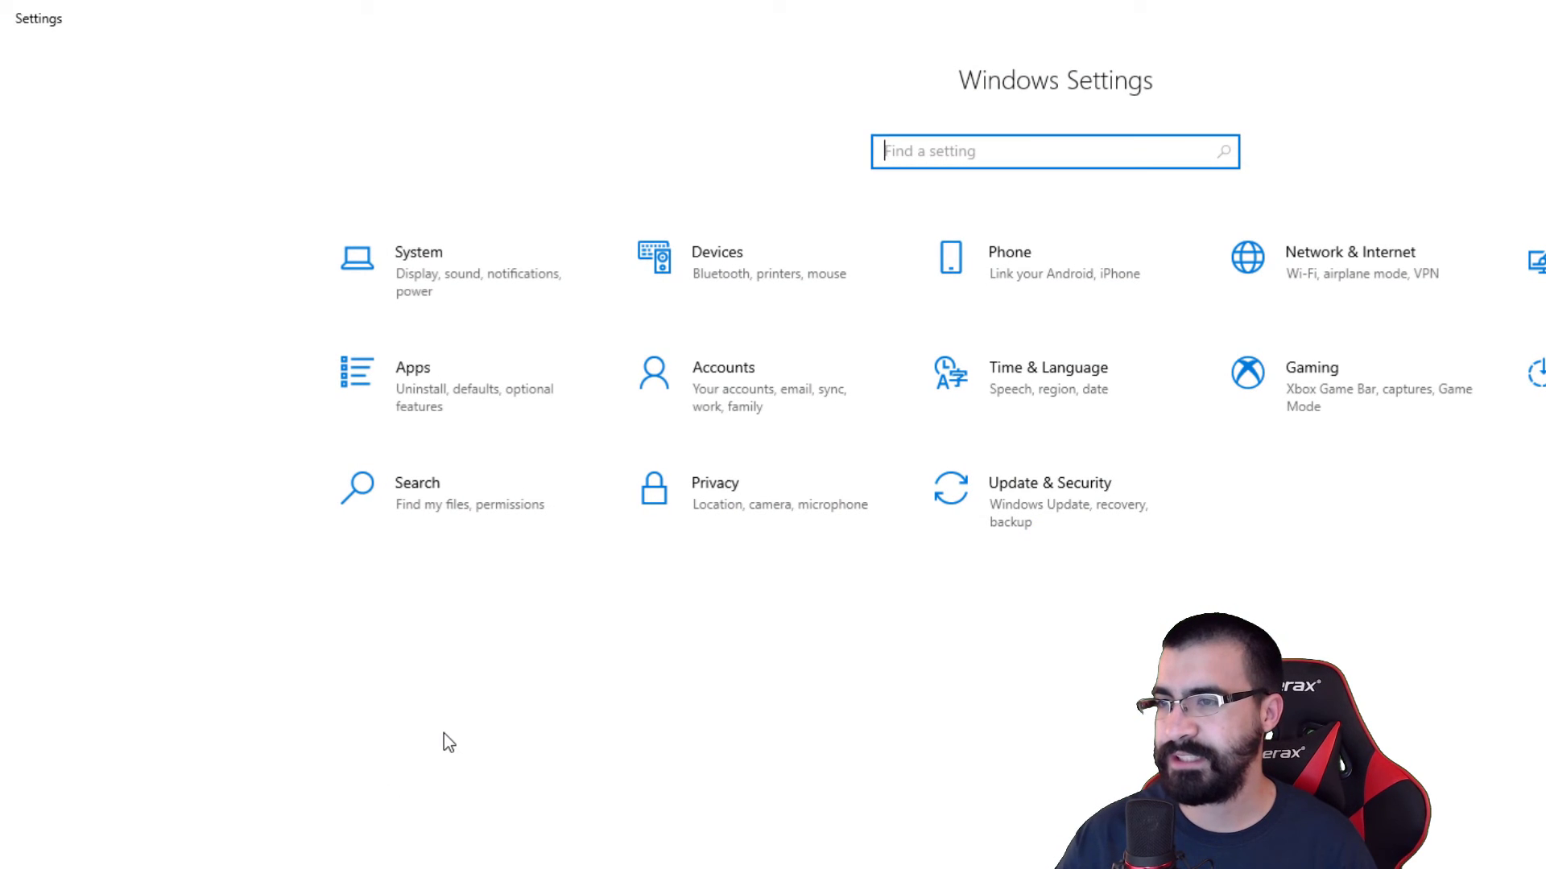
{"action": "left_click", "coordinate": [437, 375]}
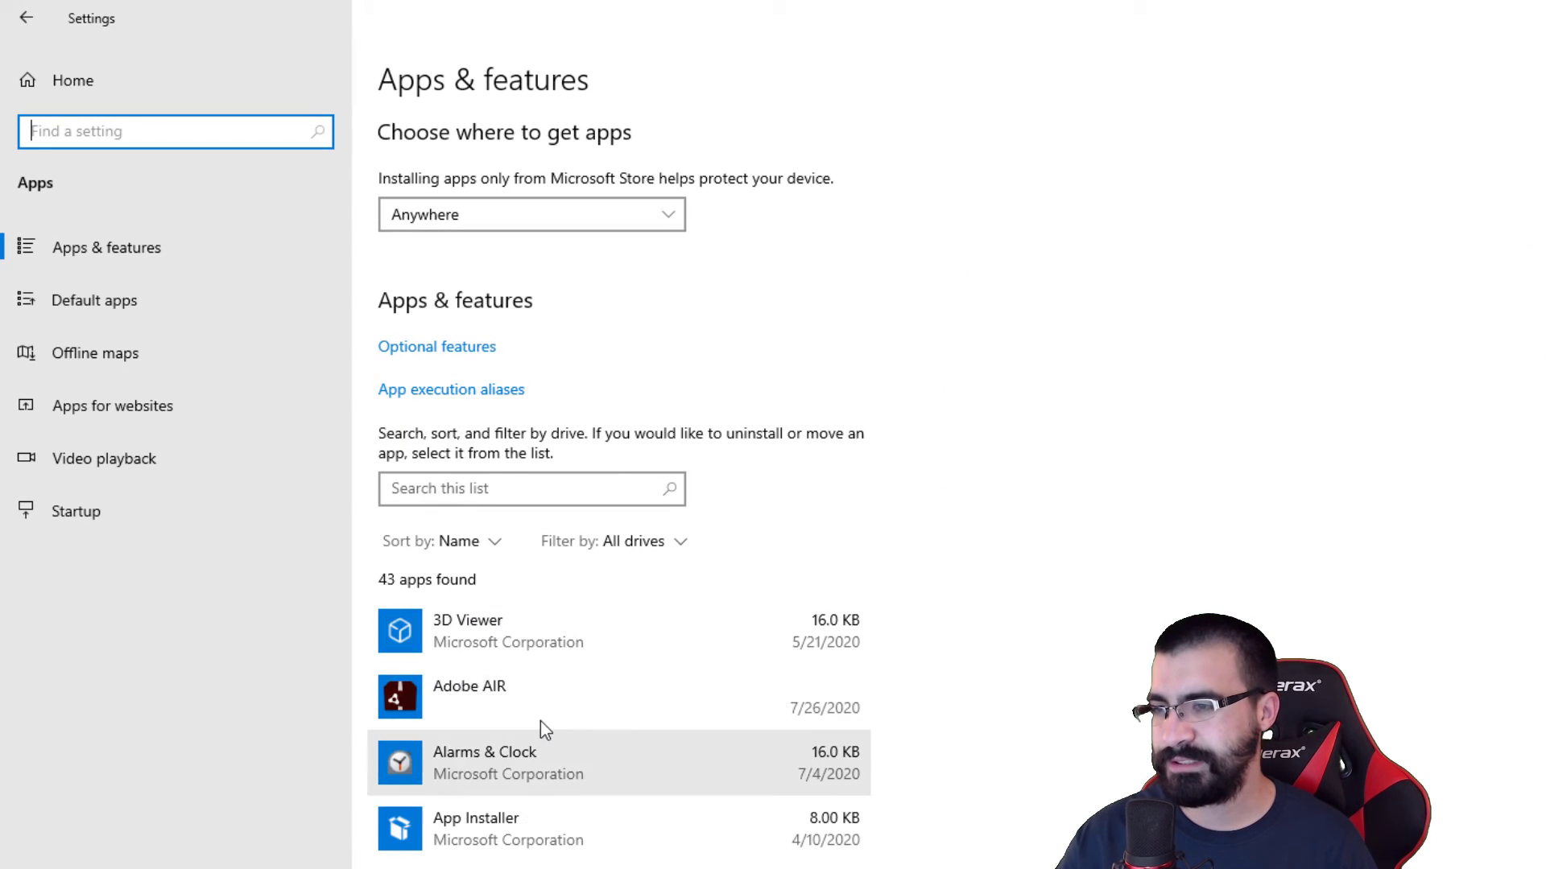
{"action": "scroll", "coordinate": [548, 725], "scroll_direction": "down", "scroll_amount": 10}
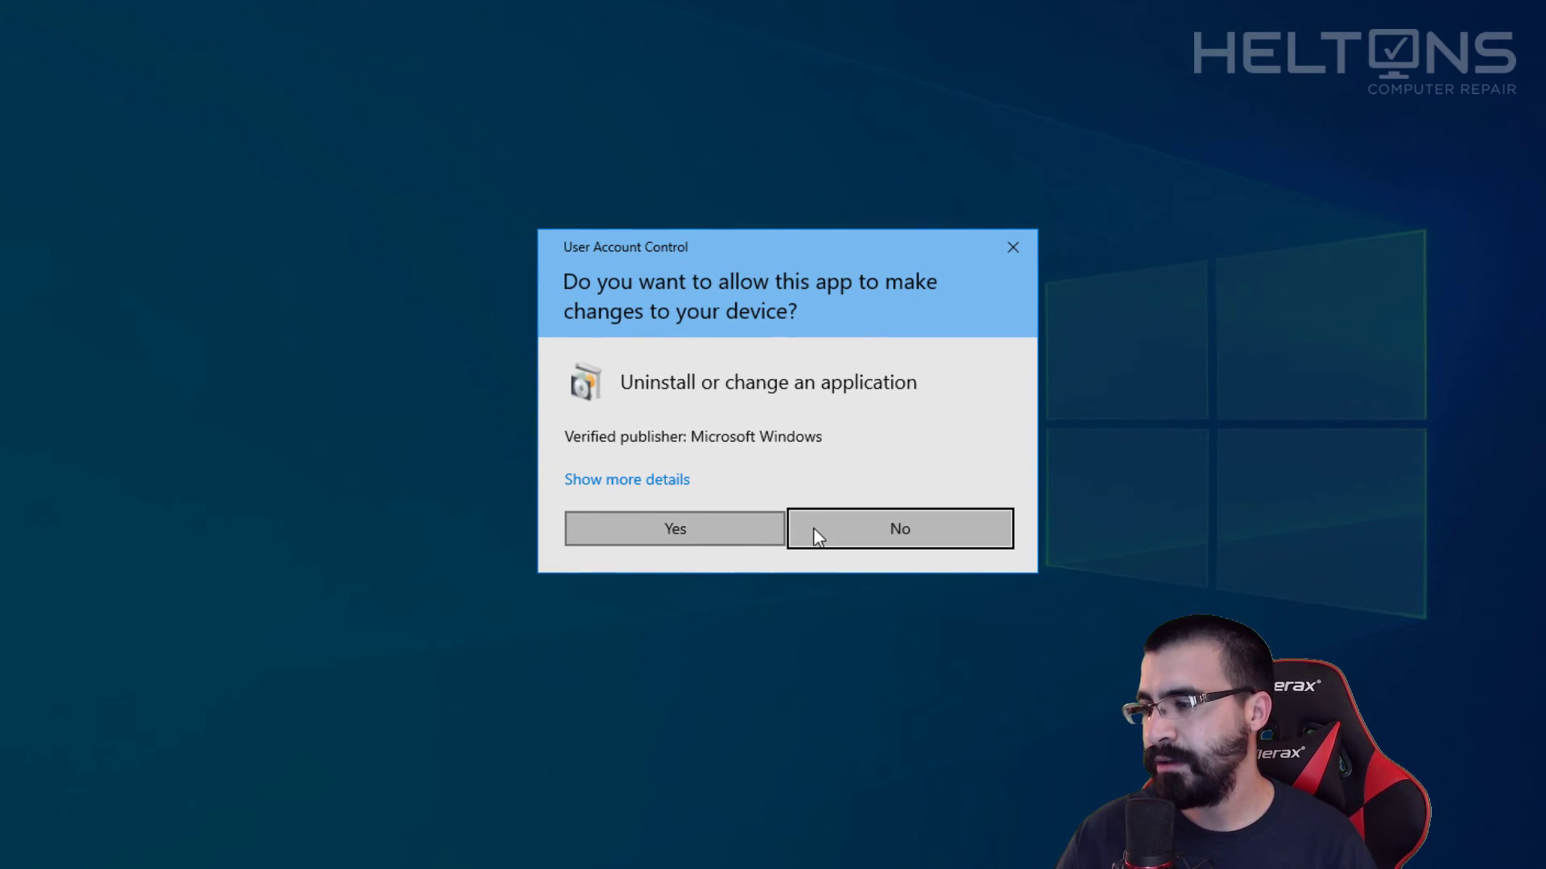
Approve the UAC prompt, tick 'Also delete your browsing data?' and confirm uninstalling Chrome.
{"action": "left_click", "coordinate": [731, 523]}
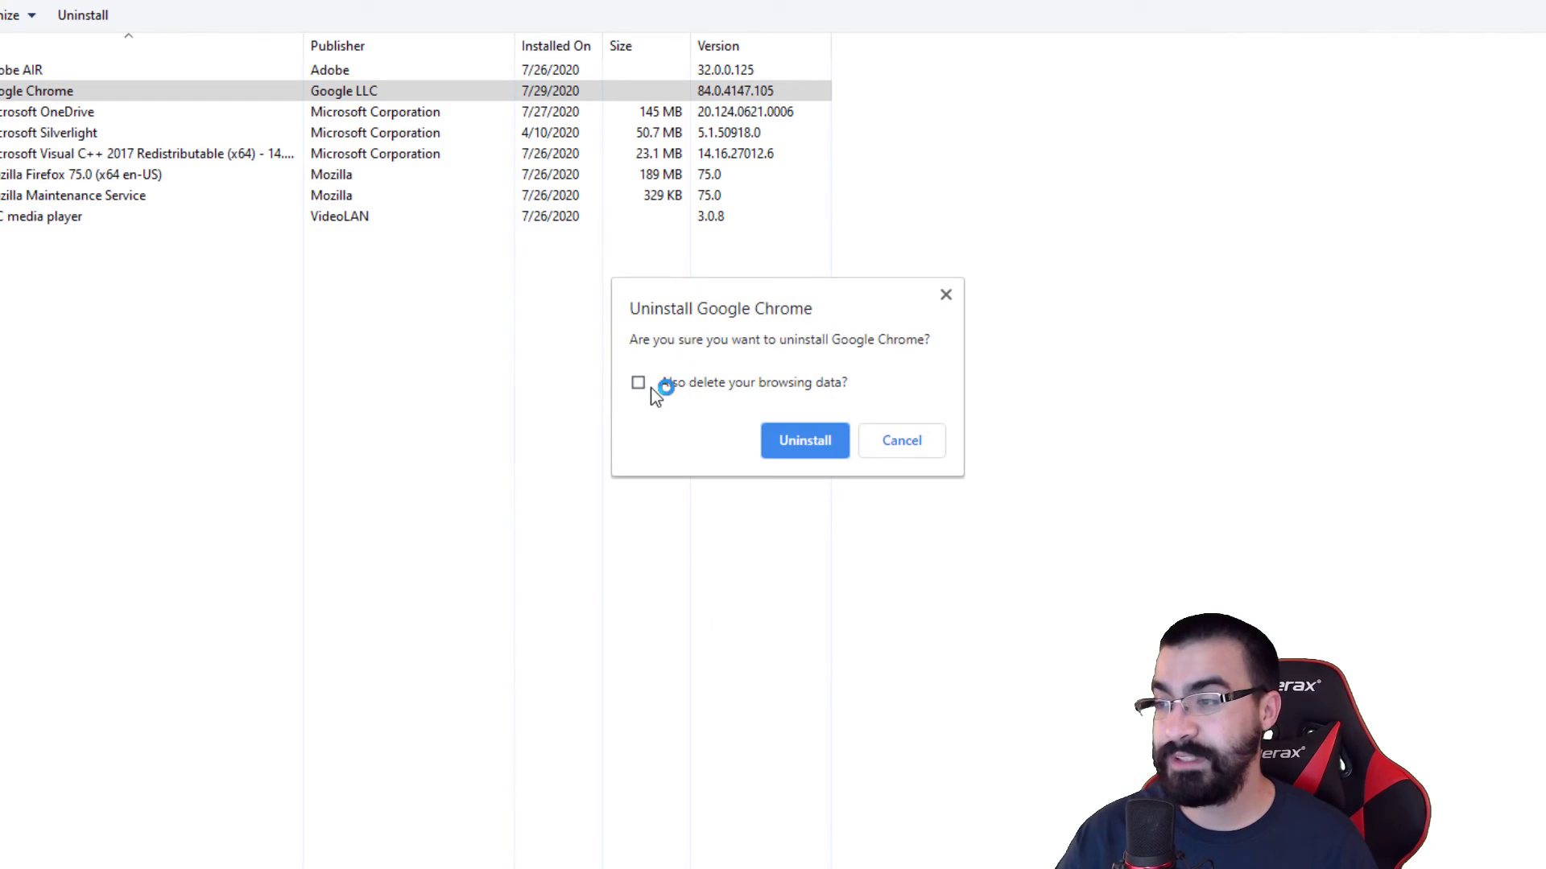
{"action": "left_click", "coordinate": [771, 390]}
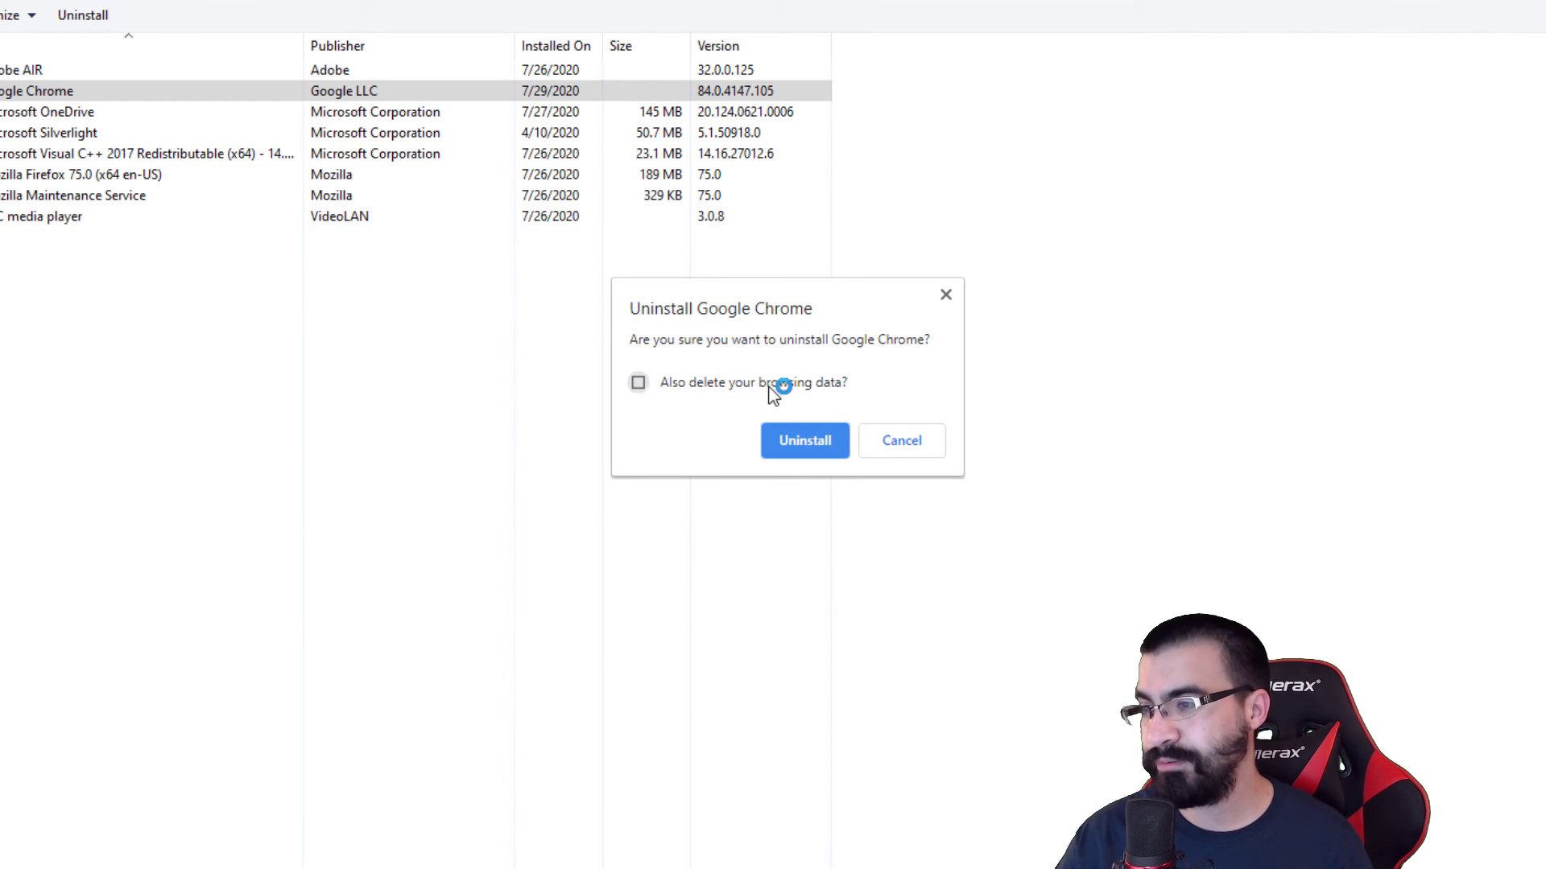
{"action": "left_click", "coordinate": [831, 443]}
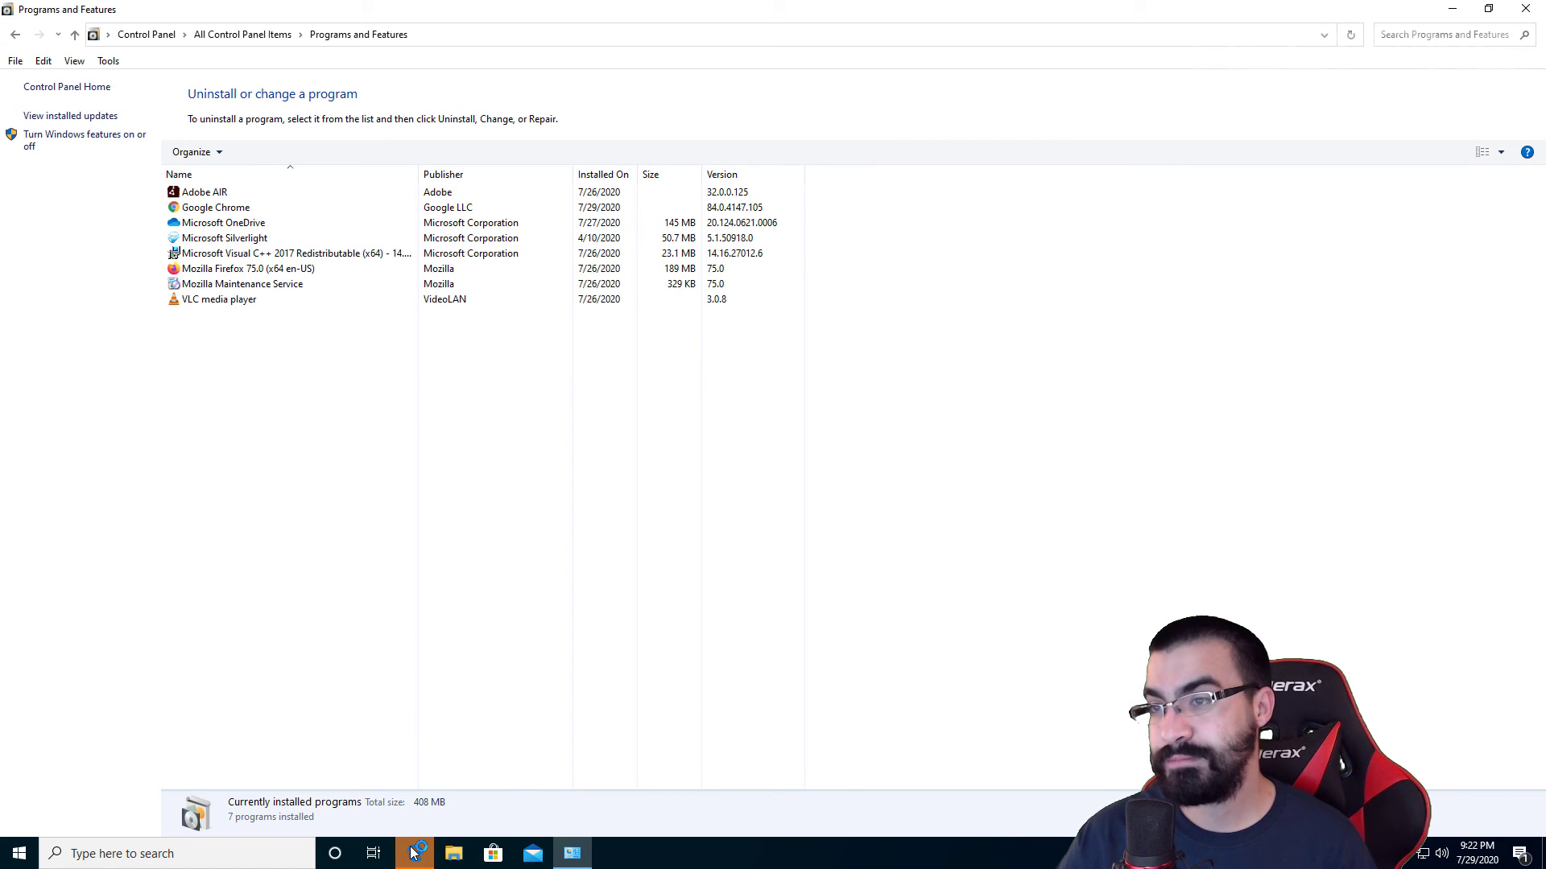
Bring the Edge uninstall-feedback page forward and close it.
{"action": "left_click", "coordinate": [459, 750]}
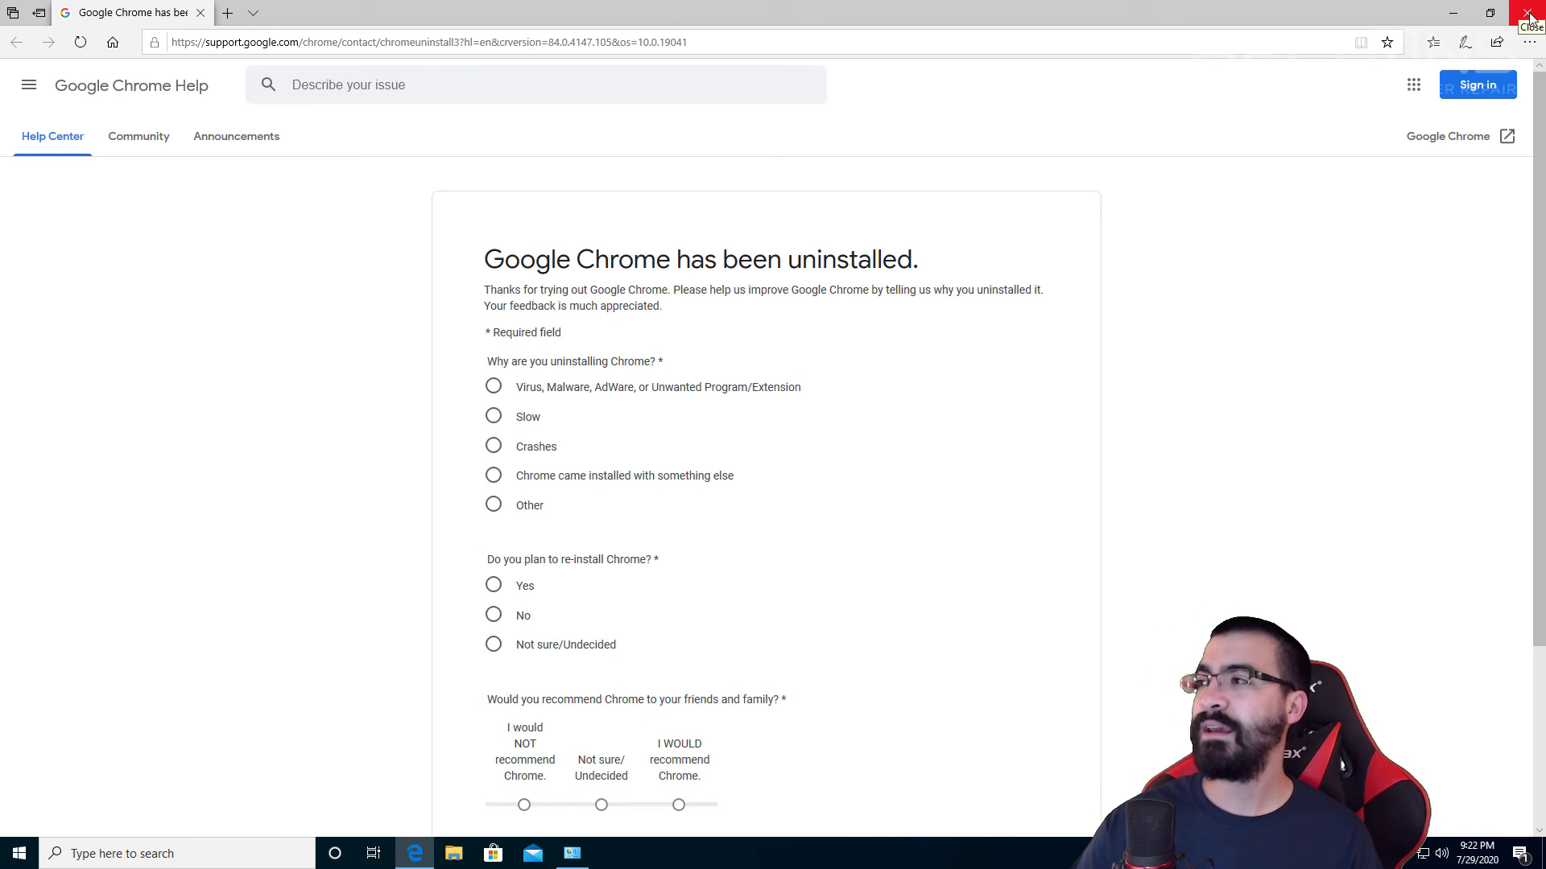
{"action": "left_click", "coordinate": [1527, 18]}
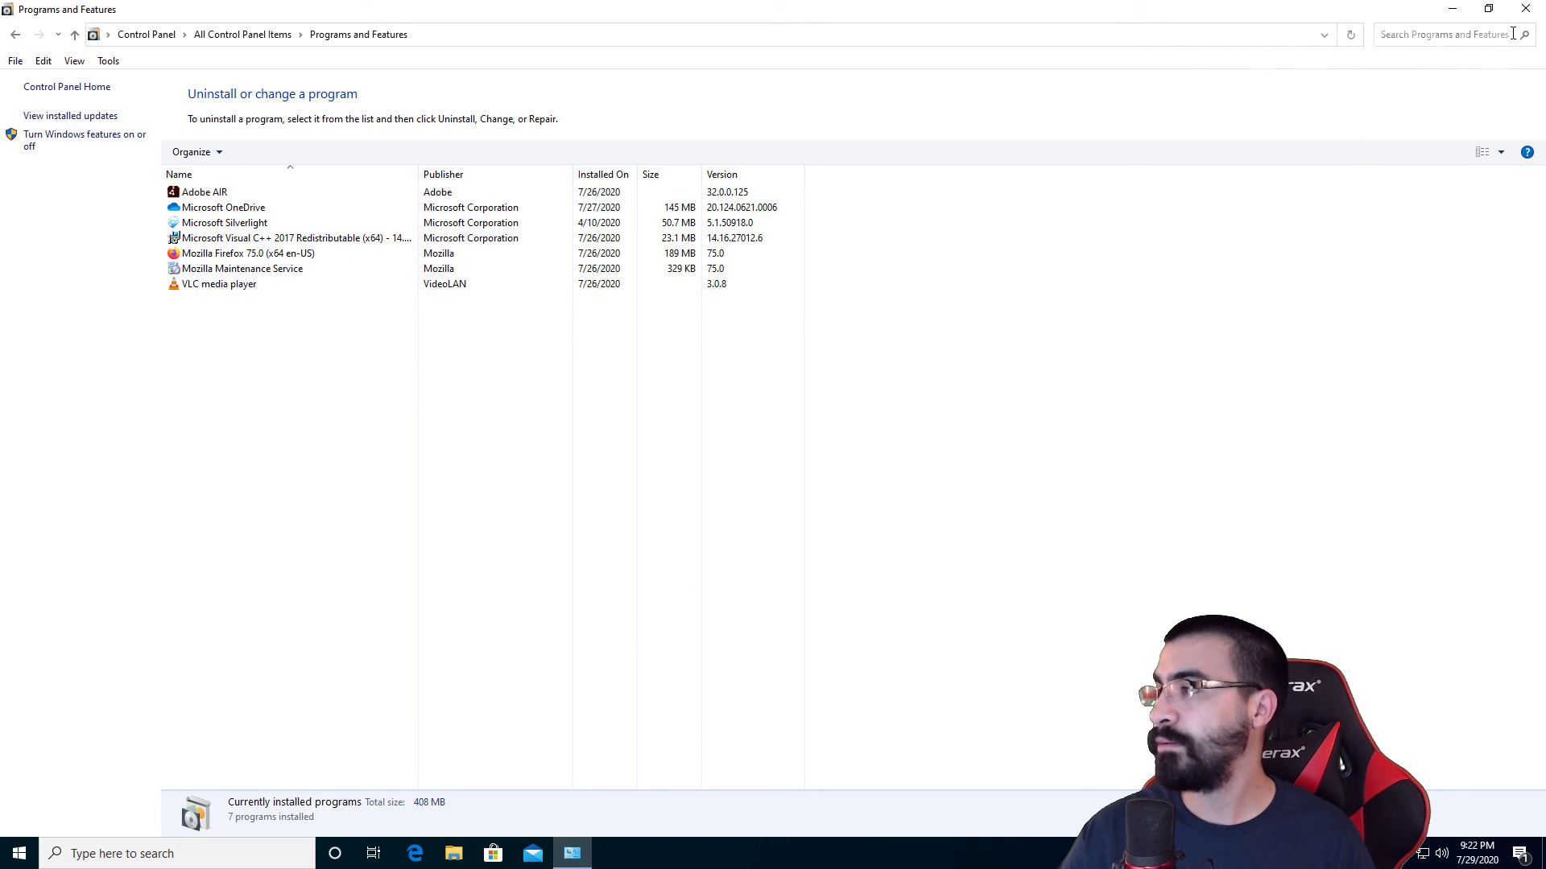
Close Programs and Features and open File Explorer at This PC.
{"action": "left_click", "coordinate": [1527, 11]}
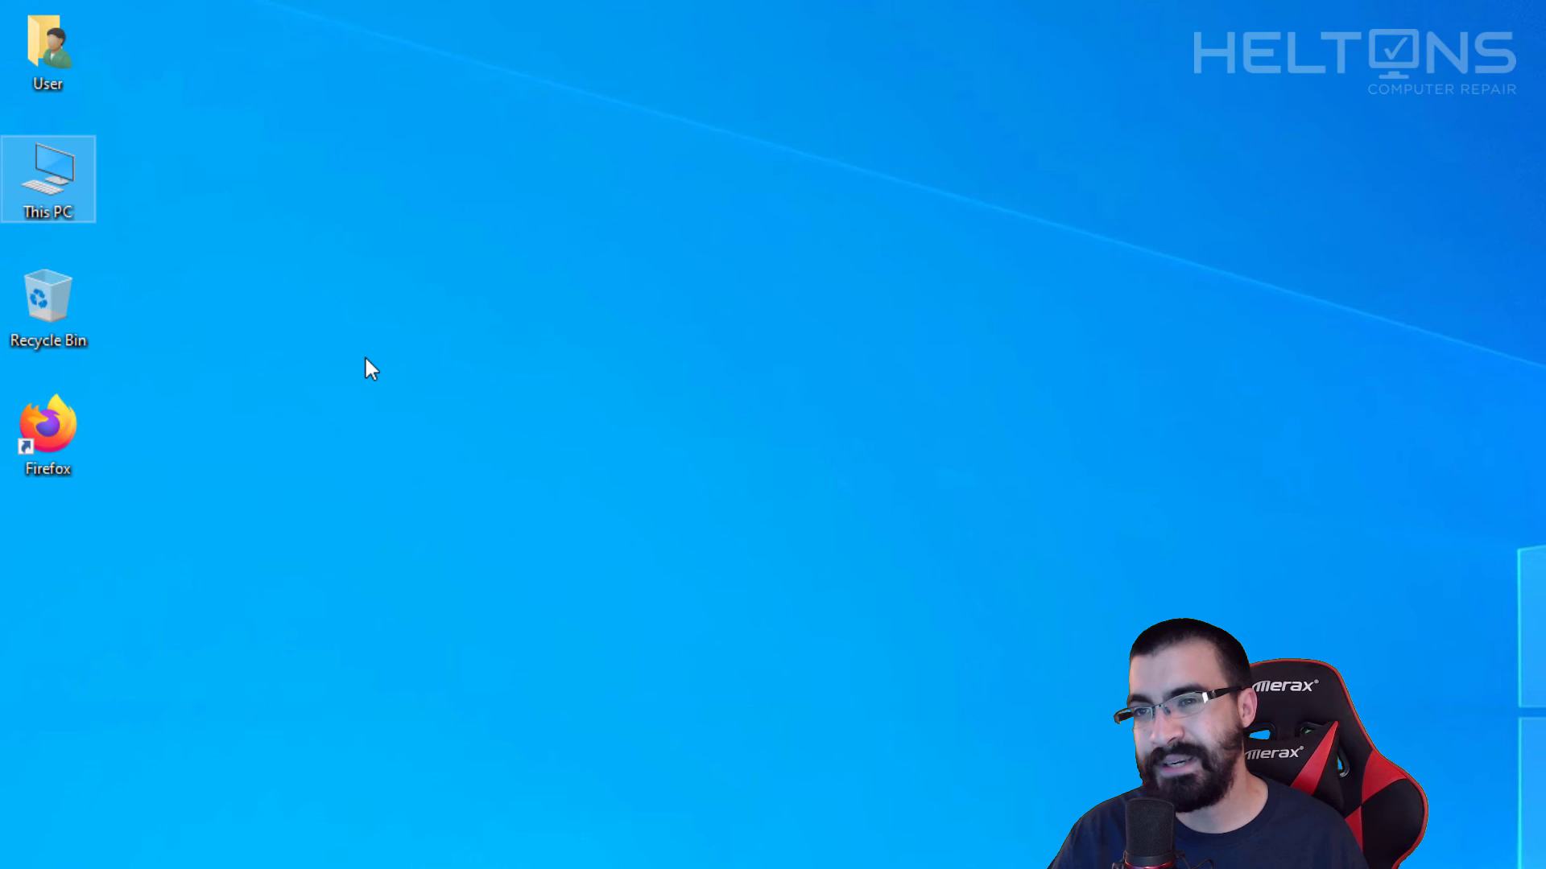
{"action": "left_click", "coordinate": [406, 483]}
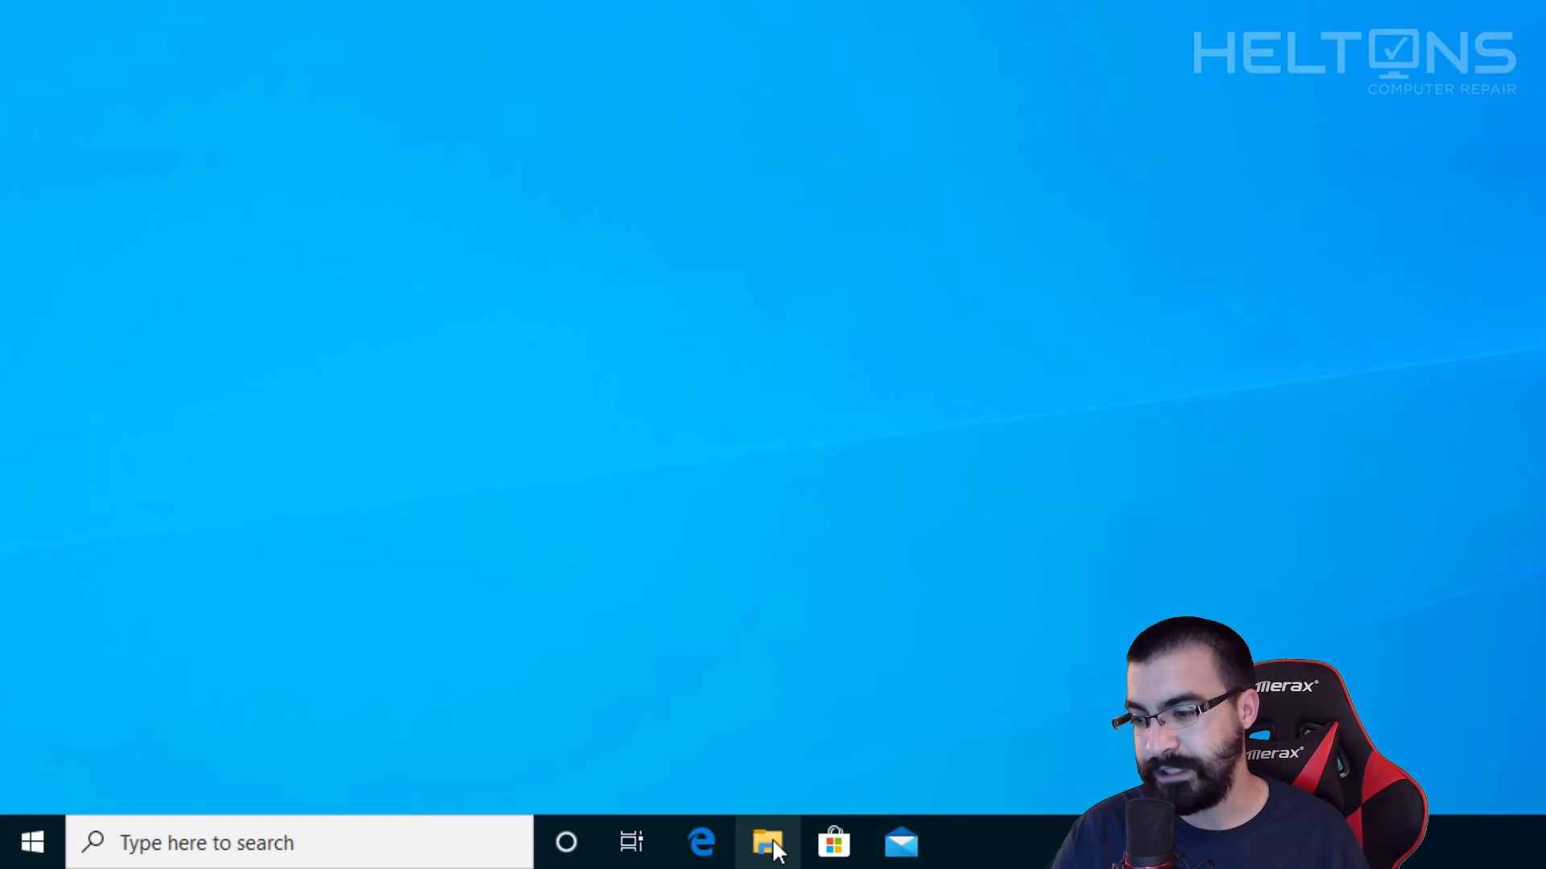
{"action": "left_click", "coordinate": [769, 842]}
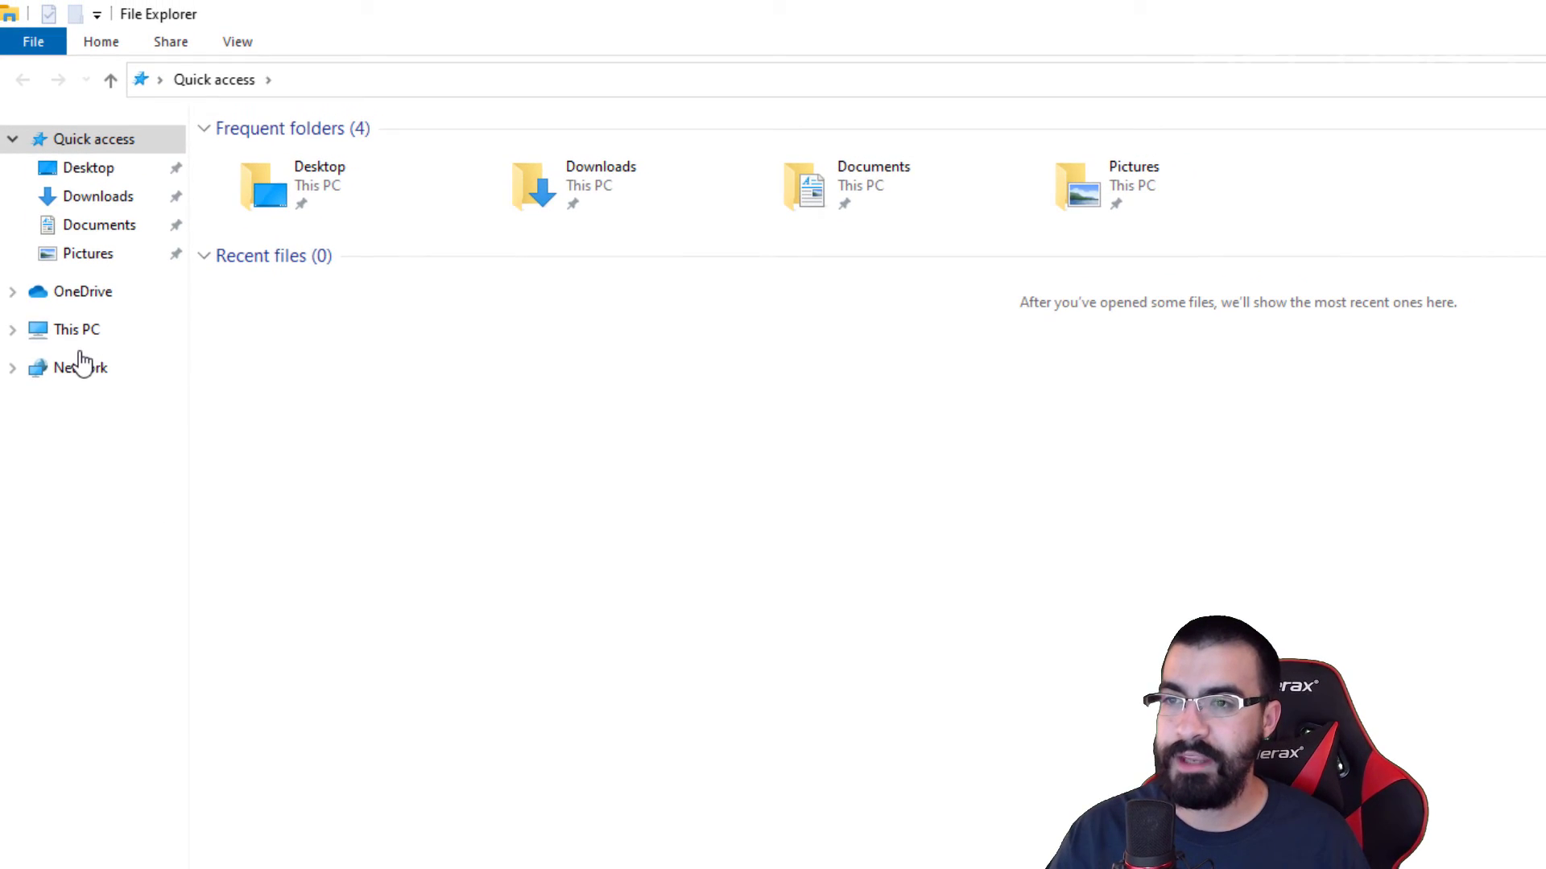
{"action": "left_click", "coordinate": [74, 341]}
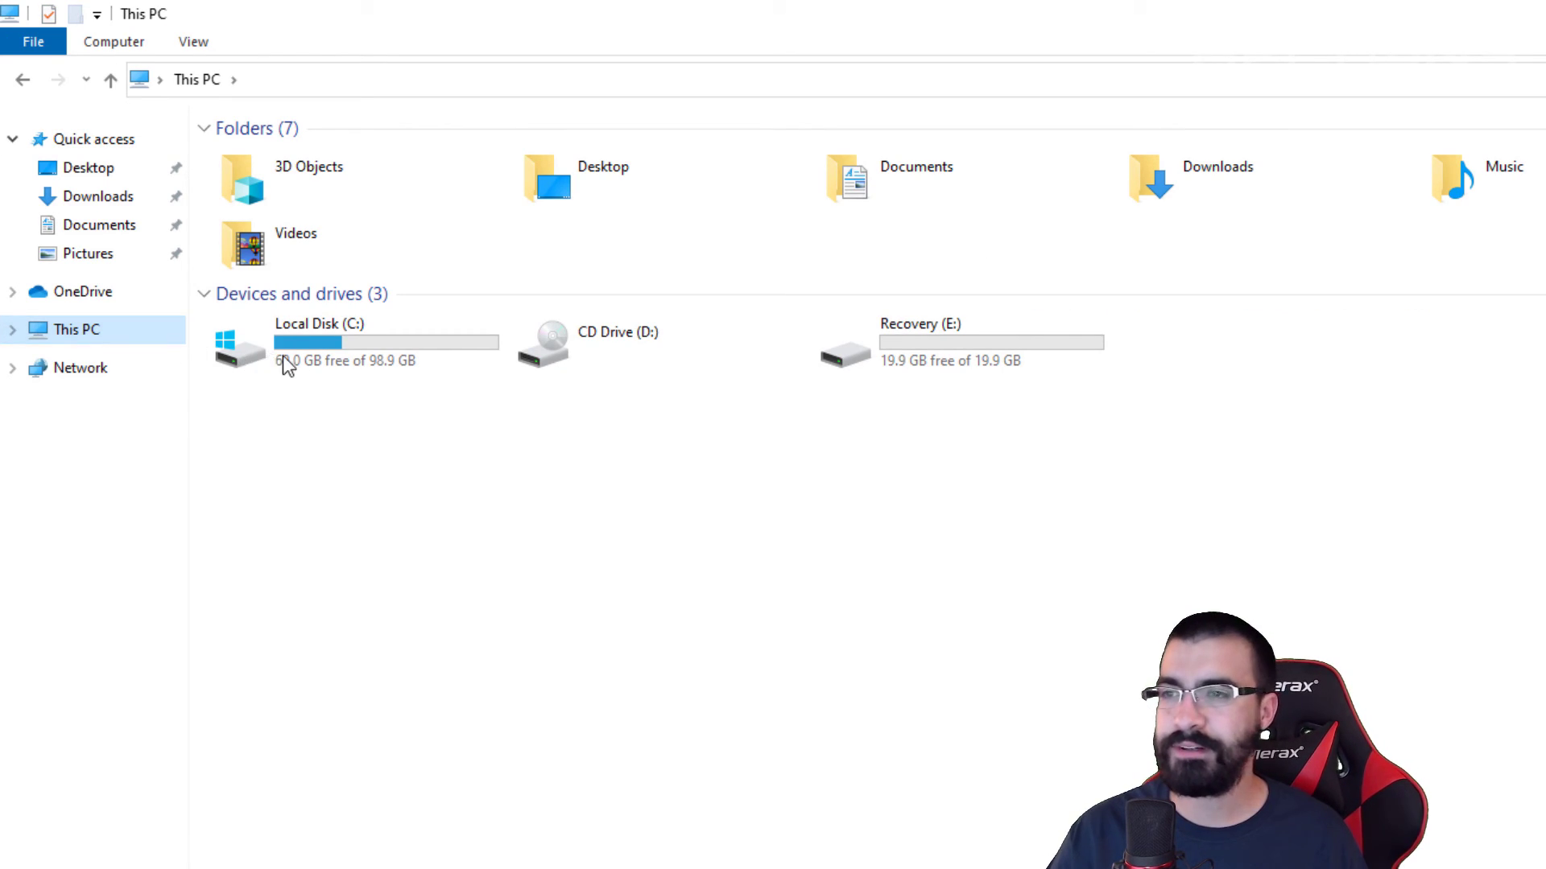
Open Local Disk (C:) > Users, then append \%Username% to the path to reach the profile folder.
{"action": "mouse_move", "coordinate": [402, 342]}
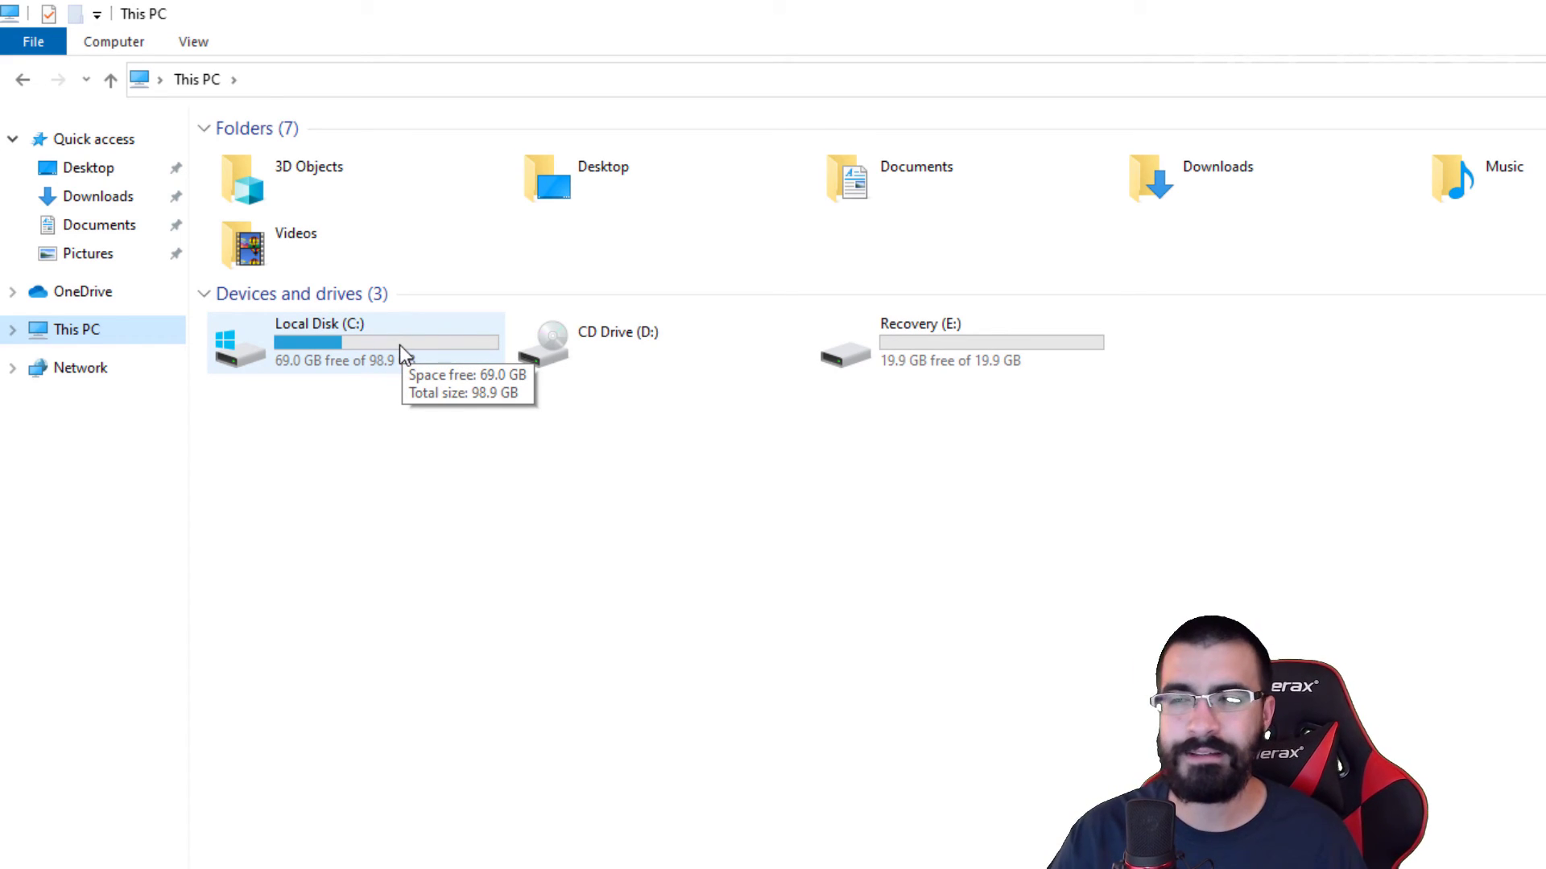
{"action": "left_click", "coordinate": [384, 344]}
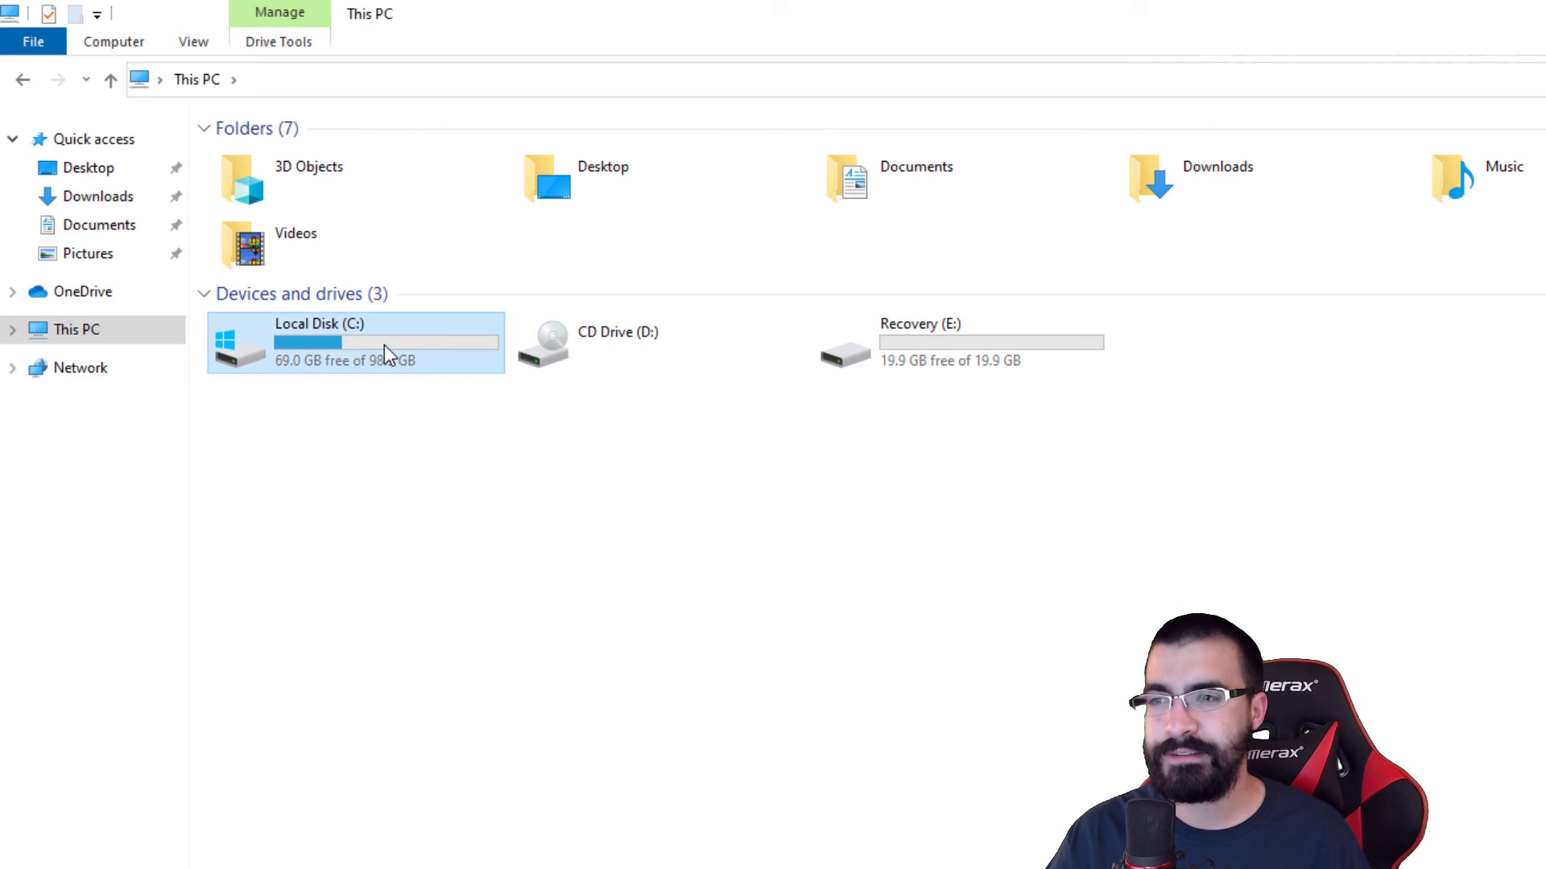
{"action": "double_click", "coordinate": [344, 372]}
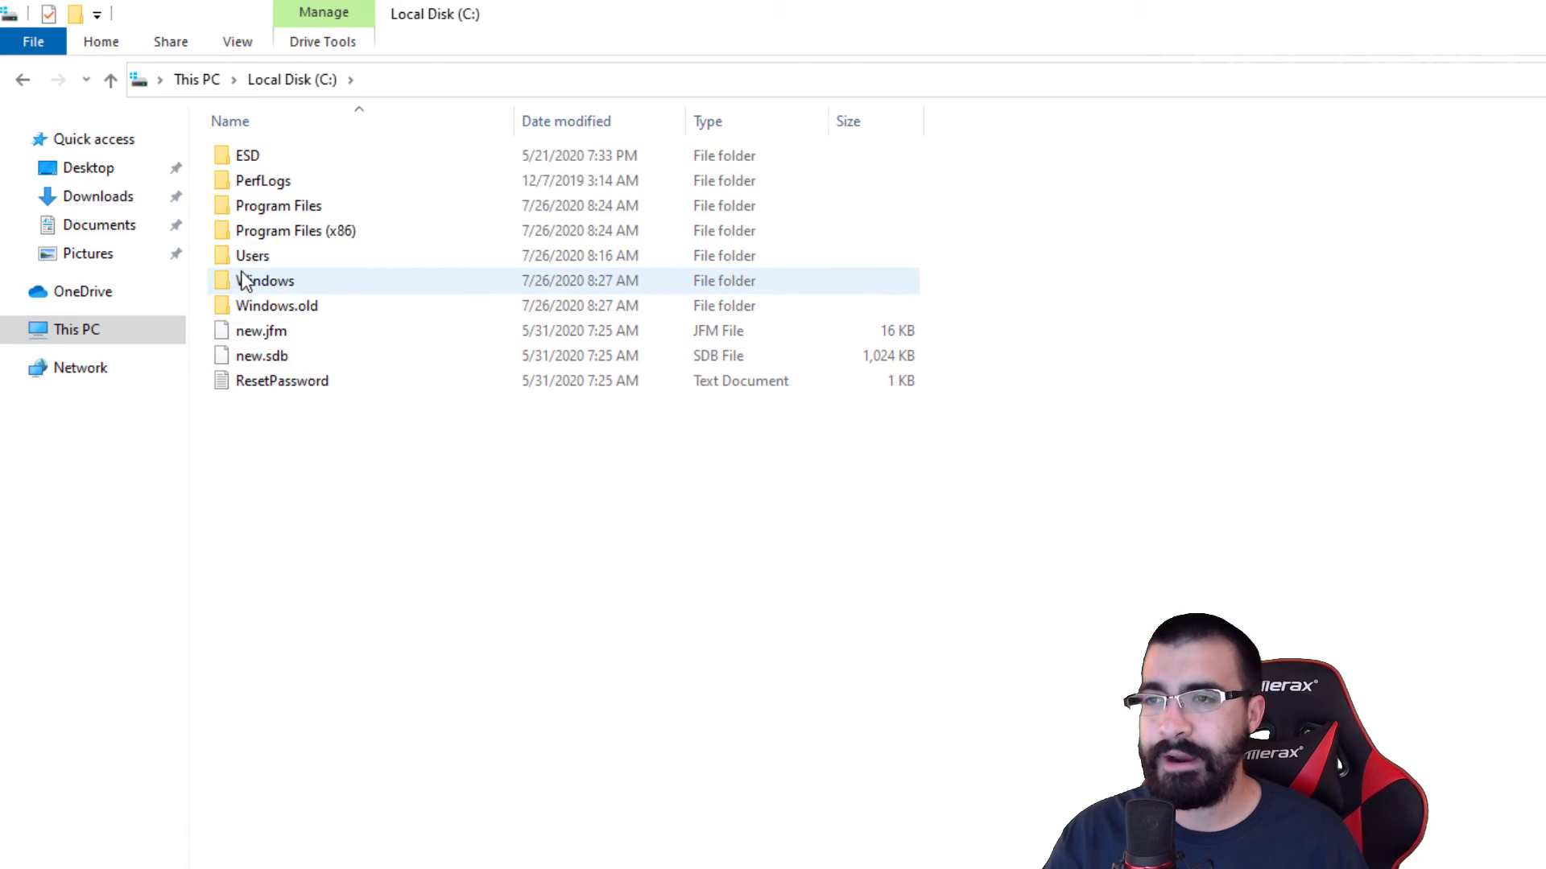
{"action": "double_click", "coordinate": [249, 258]}
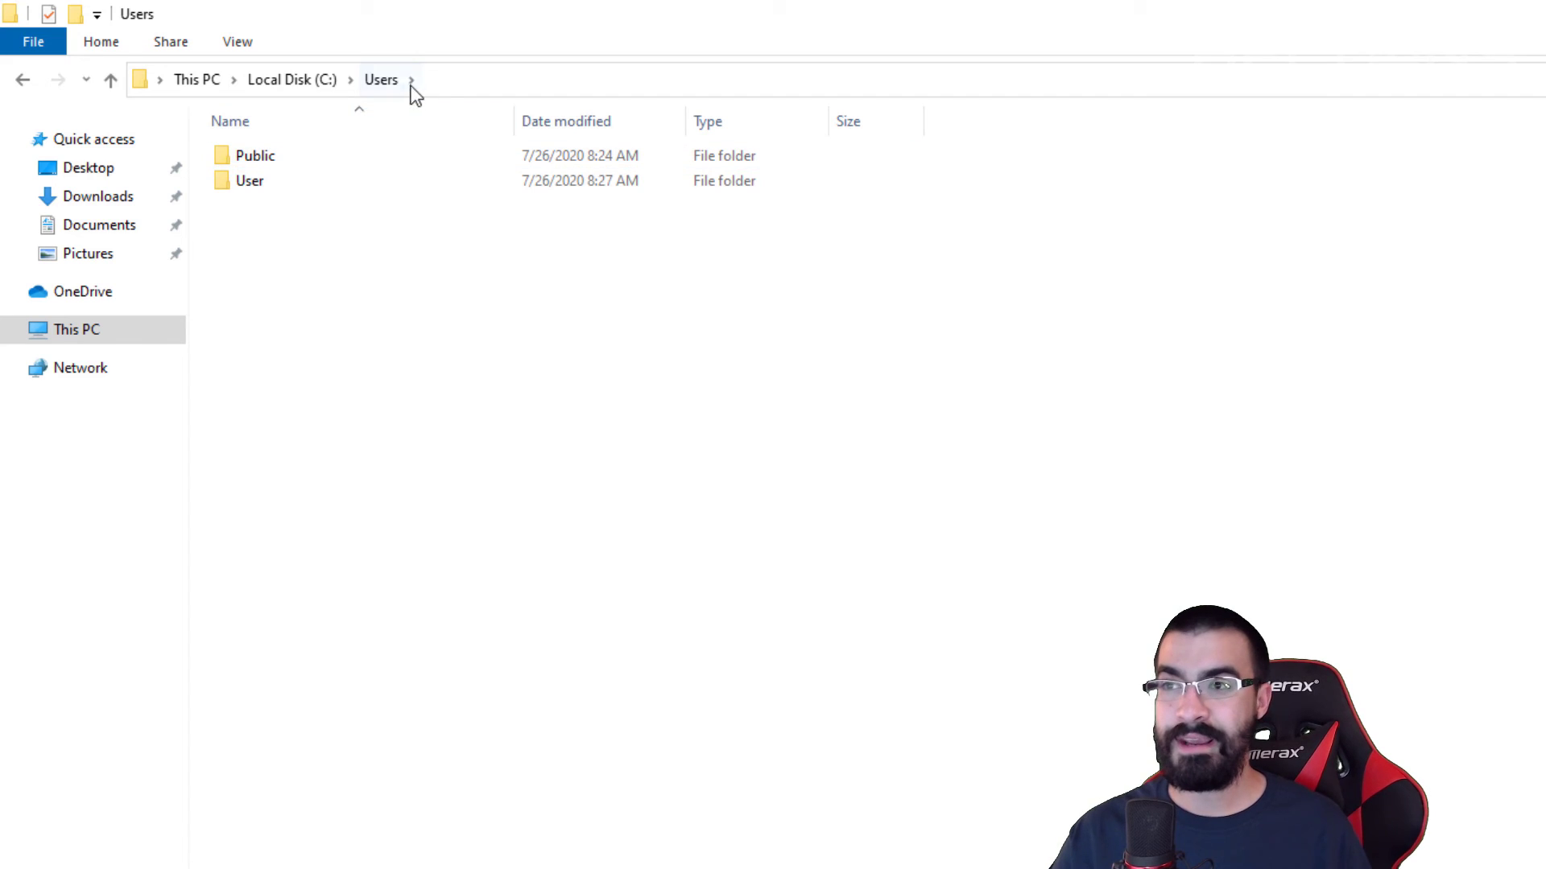
{"action": "left_click", "coordinate": [449, 77]}
{"action": "left_click", "coordinate": [472, 78]}
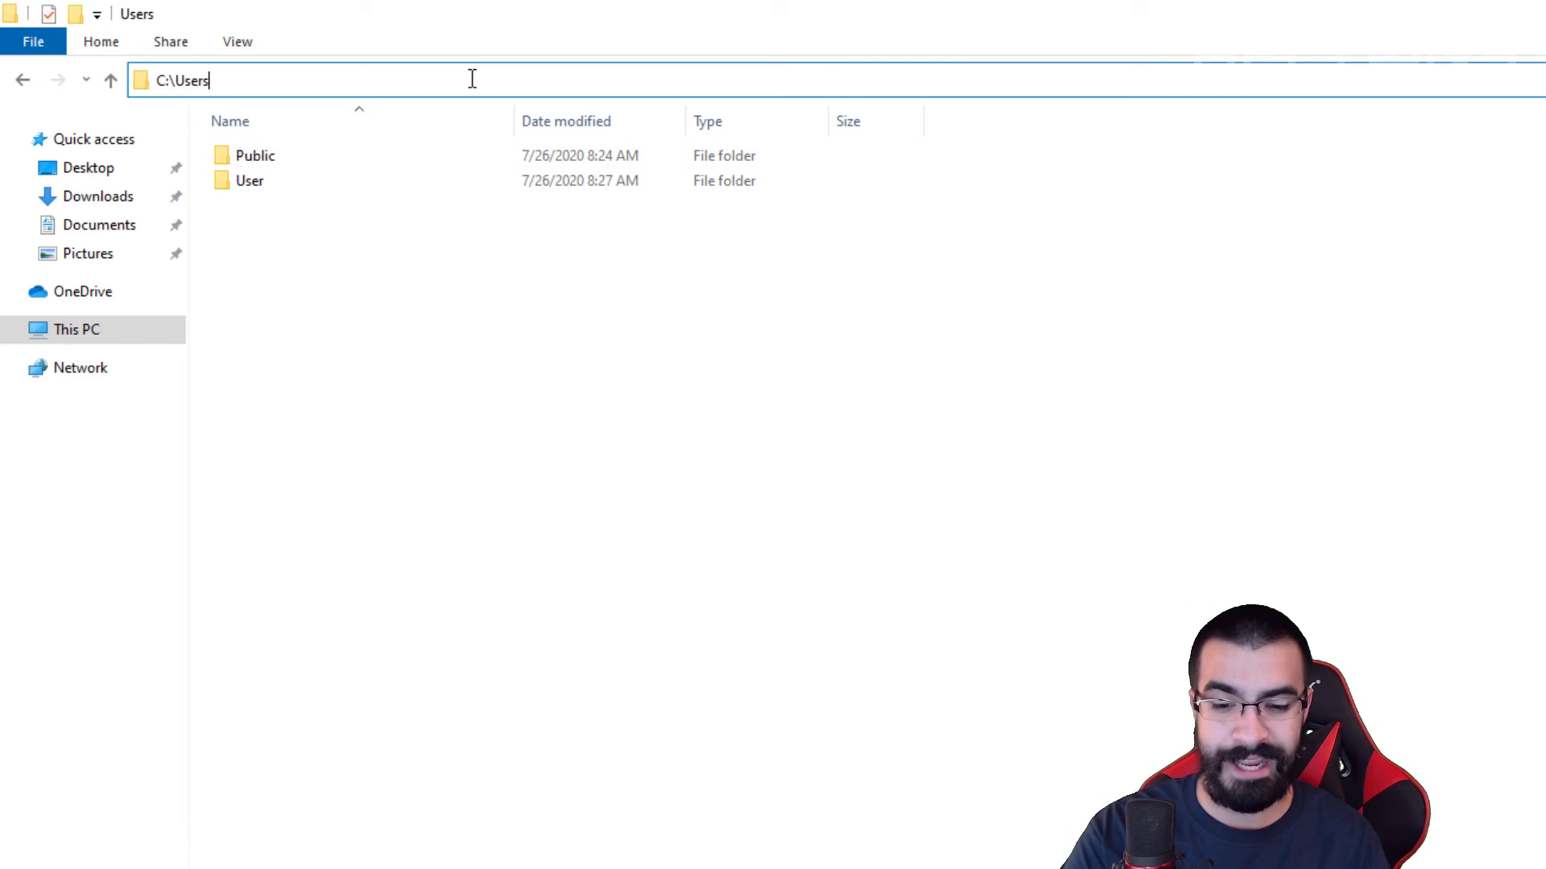
{"action": "type", "text": "\\%Username%"}
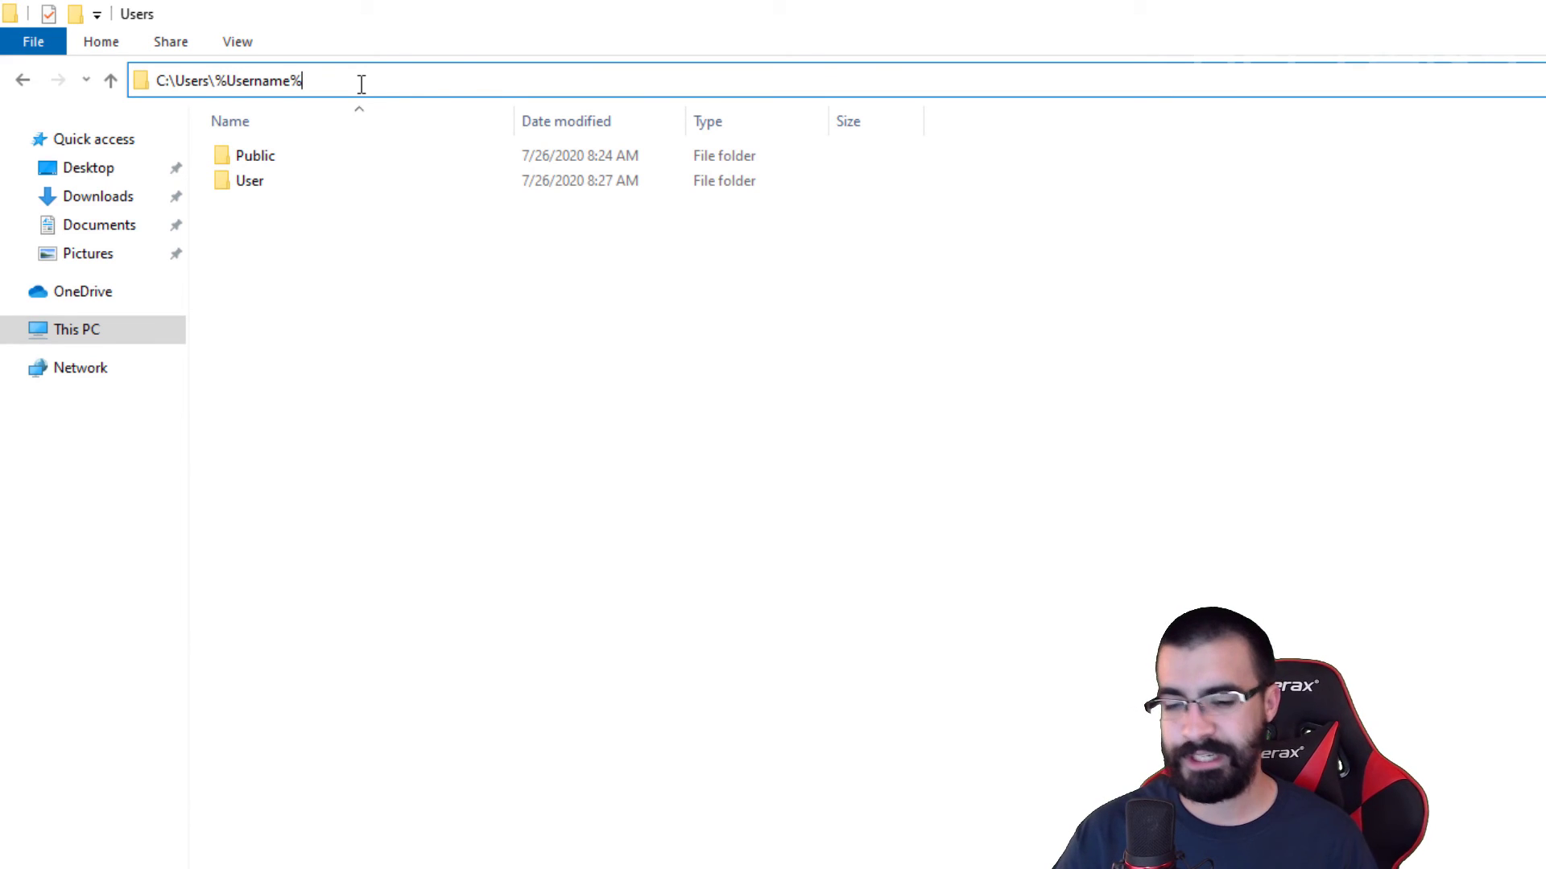
{"action": "key", "text": "Return"}
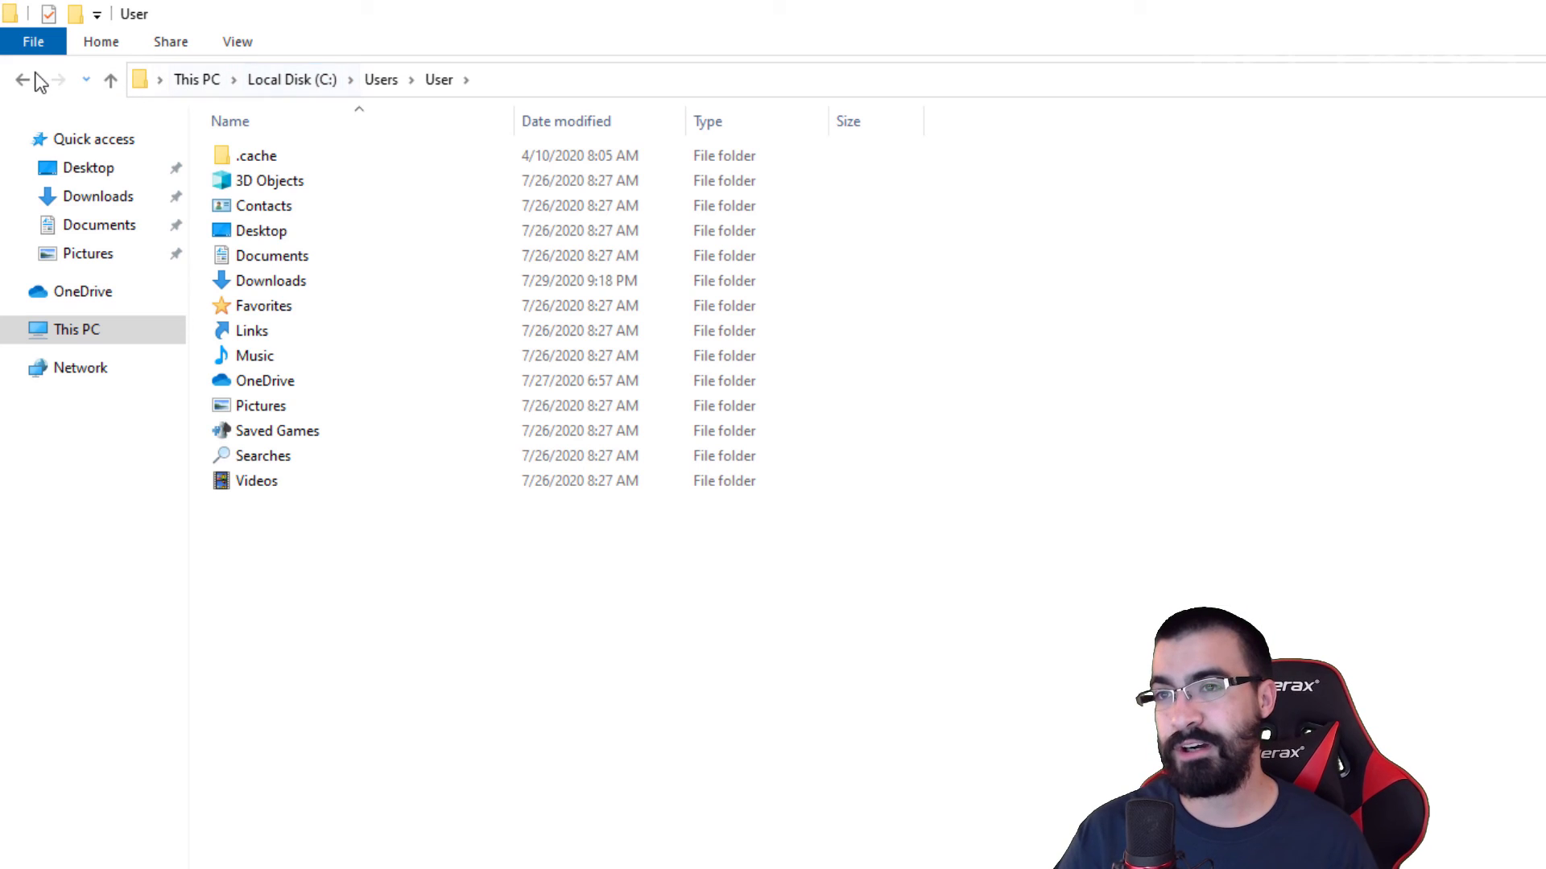
Reopen the User profile folder and extend its address-bar path to jump into AppData.
{"action": "left_click", "coordinate": [32, 81]}
{"action": "double_click", "coordinate": [235, 182]}
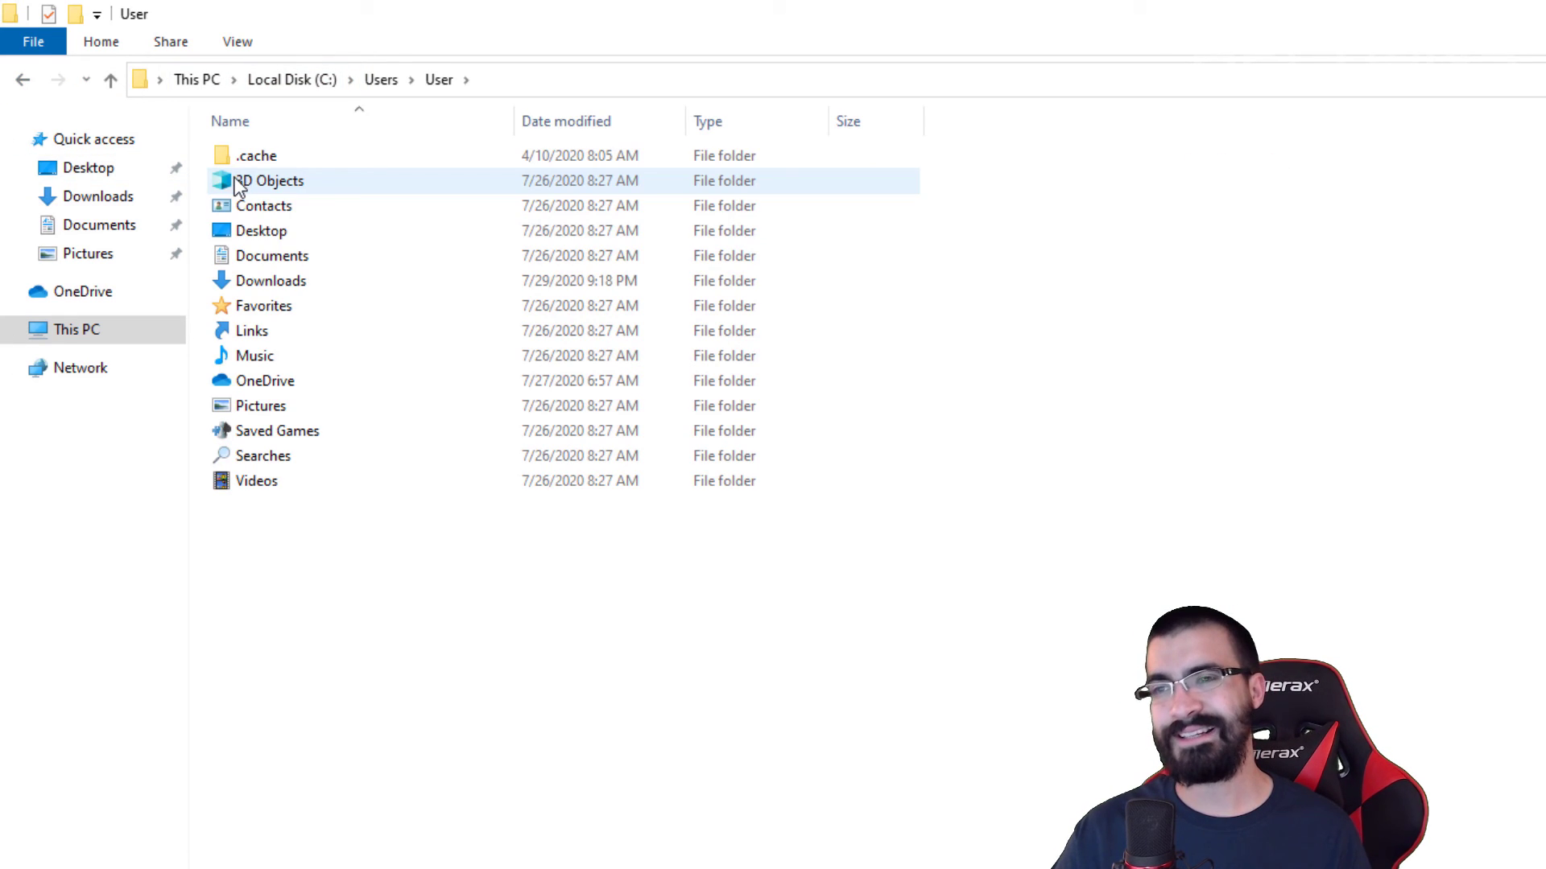
{"action": "left_click", "coordinate": [494, 86]}
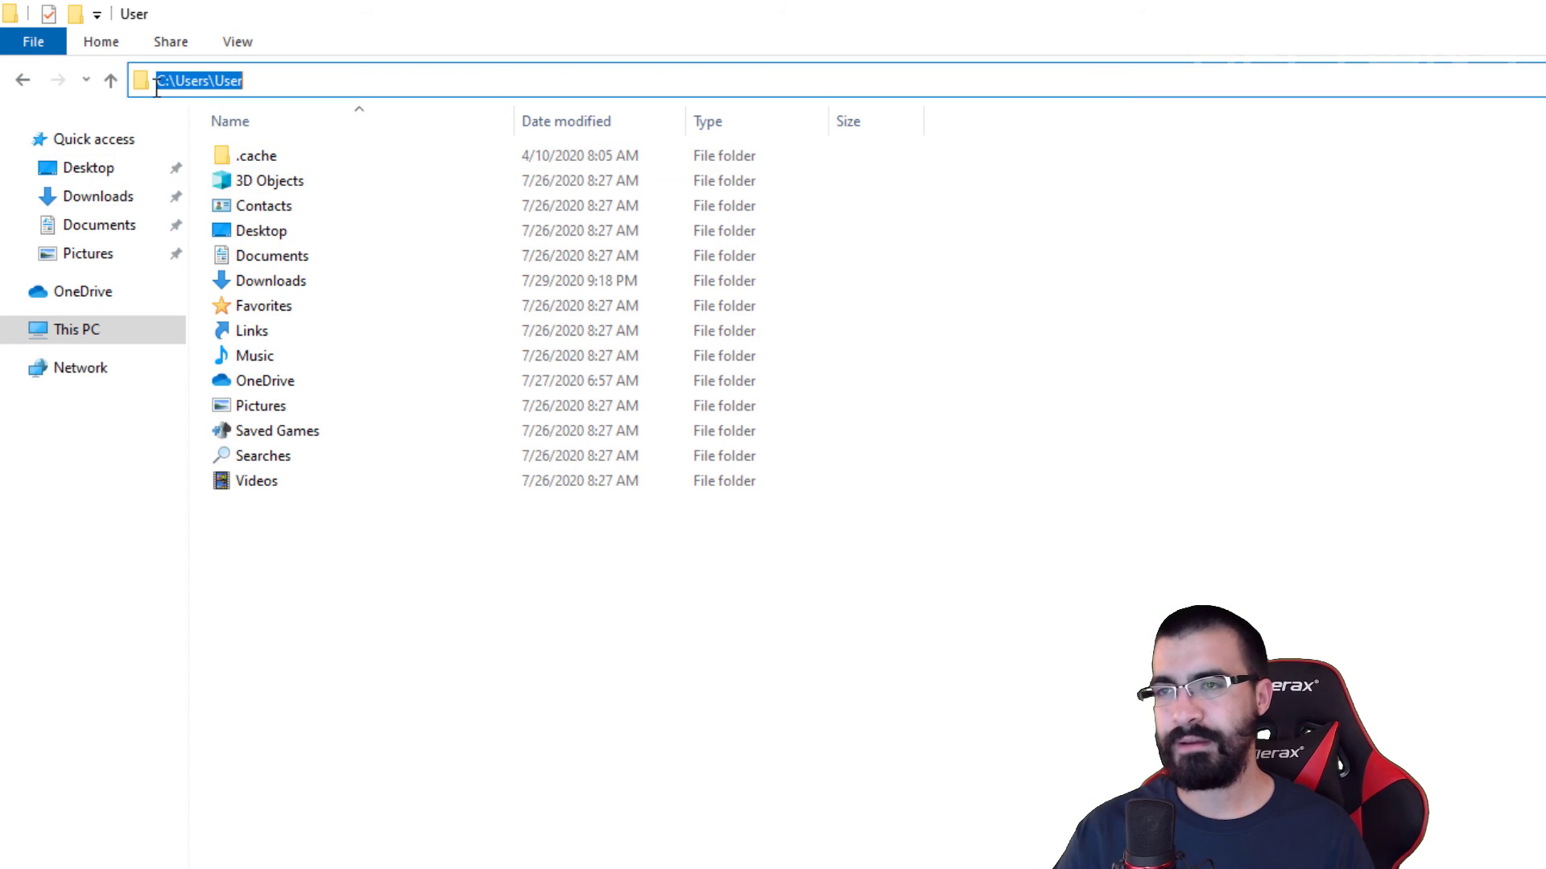
{"action": "left_click", "coordinate": [31, 81]}
{"action": "double_click", "coordinate": [251, 181]}
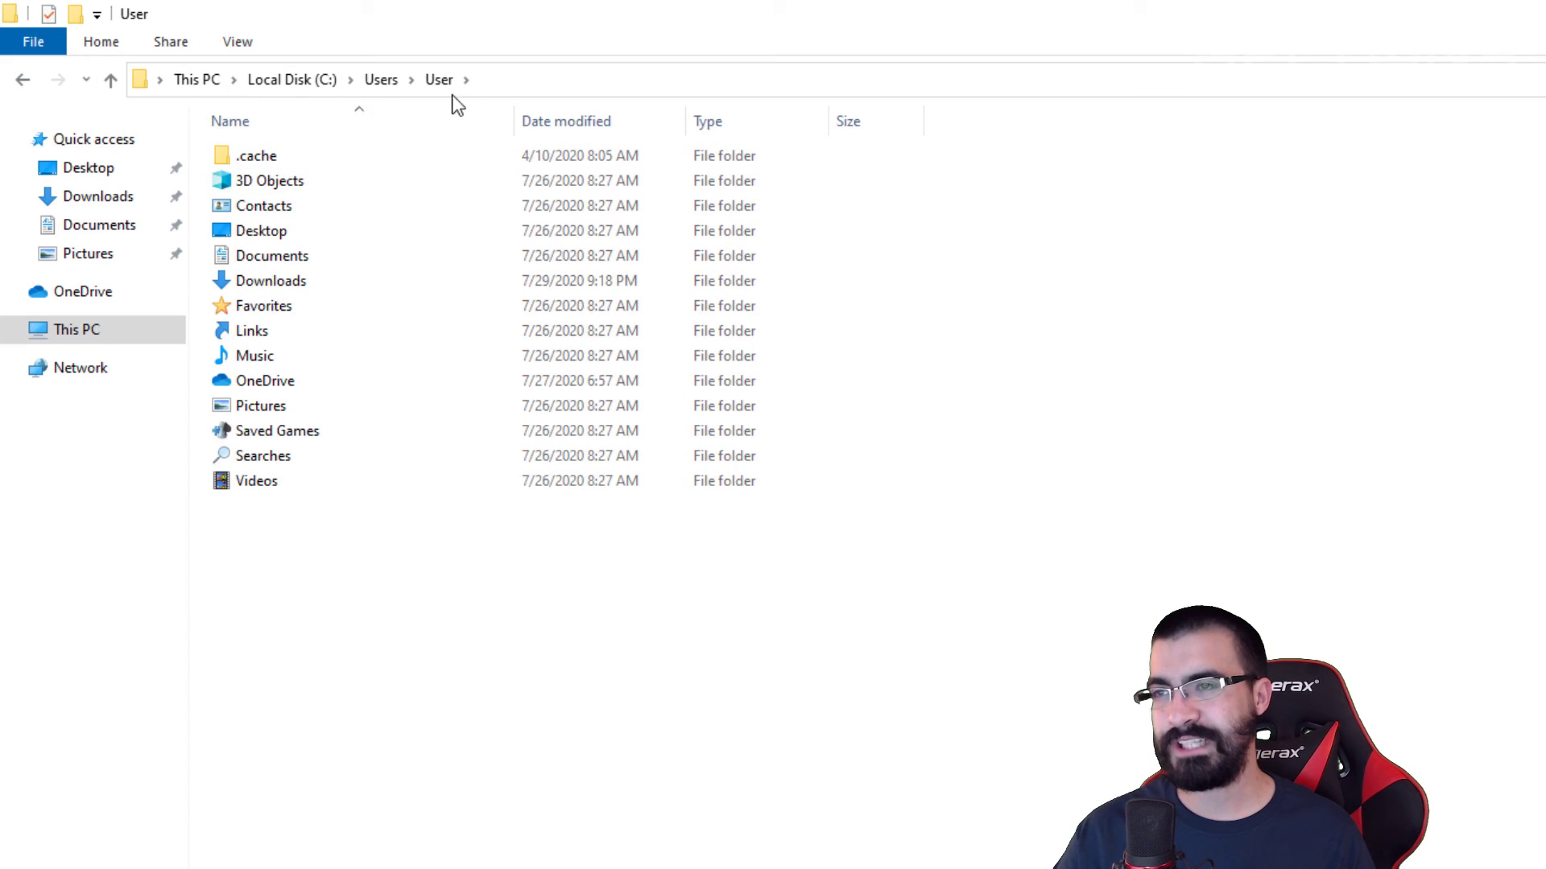
{"action": "left_click", "coordinate": [500, 86]}
{"action": "left_click", "coordinate": [409, 77]}
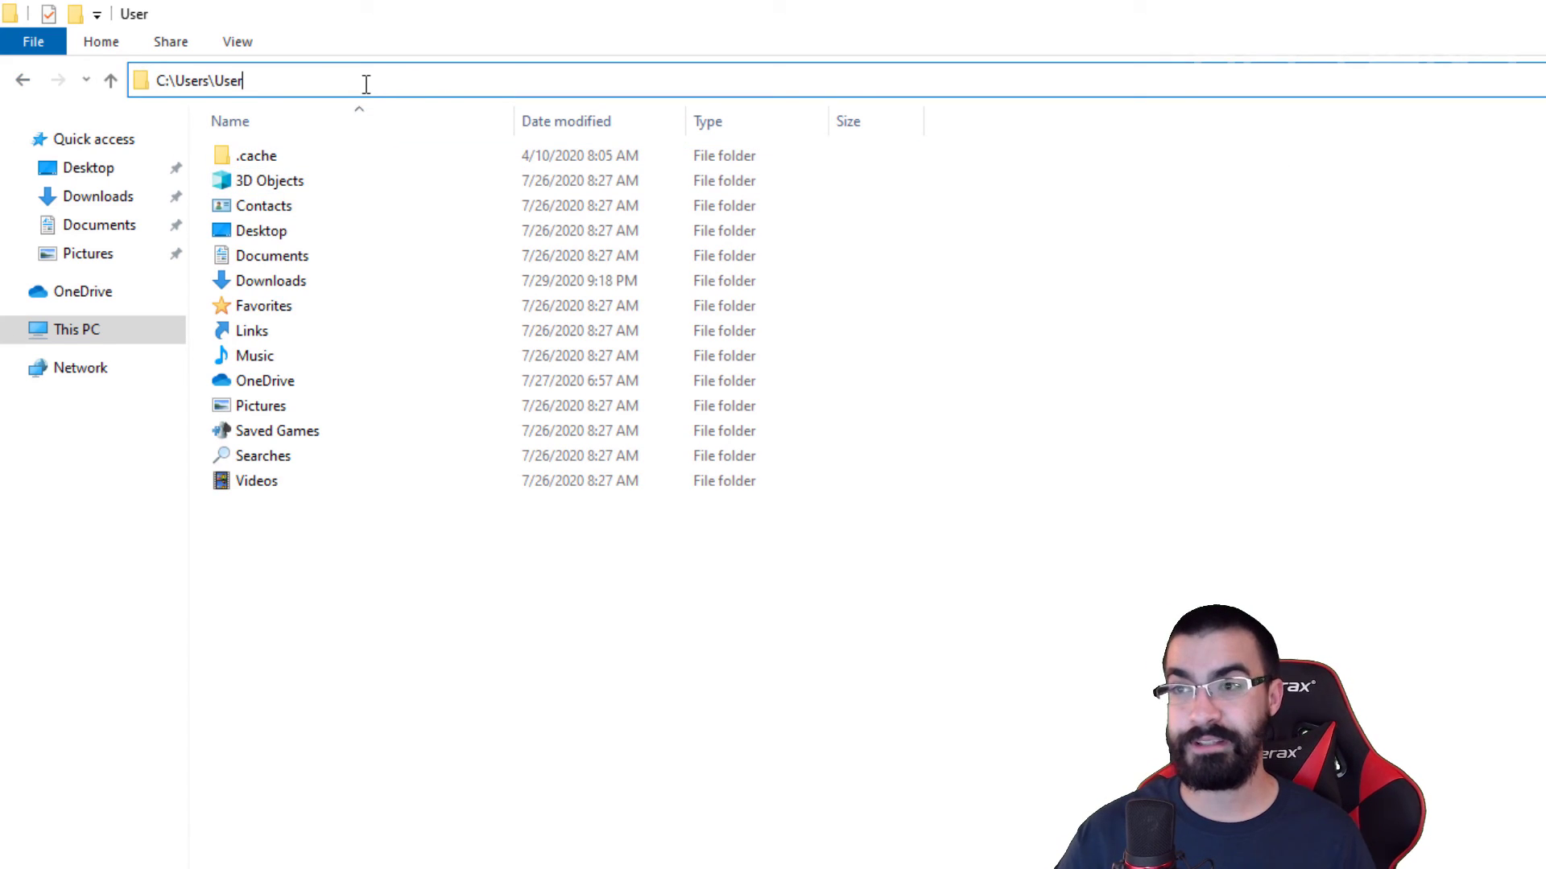
{"action": "type", "text": "\\ap"}
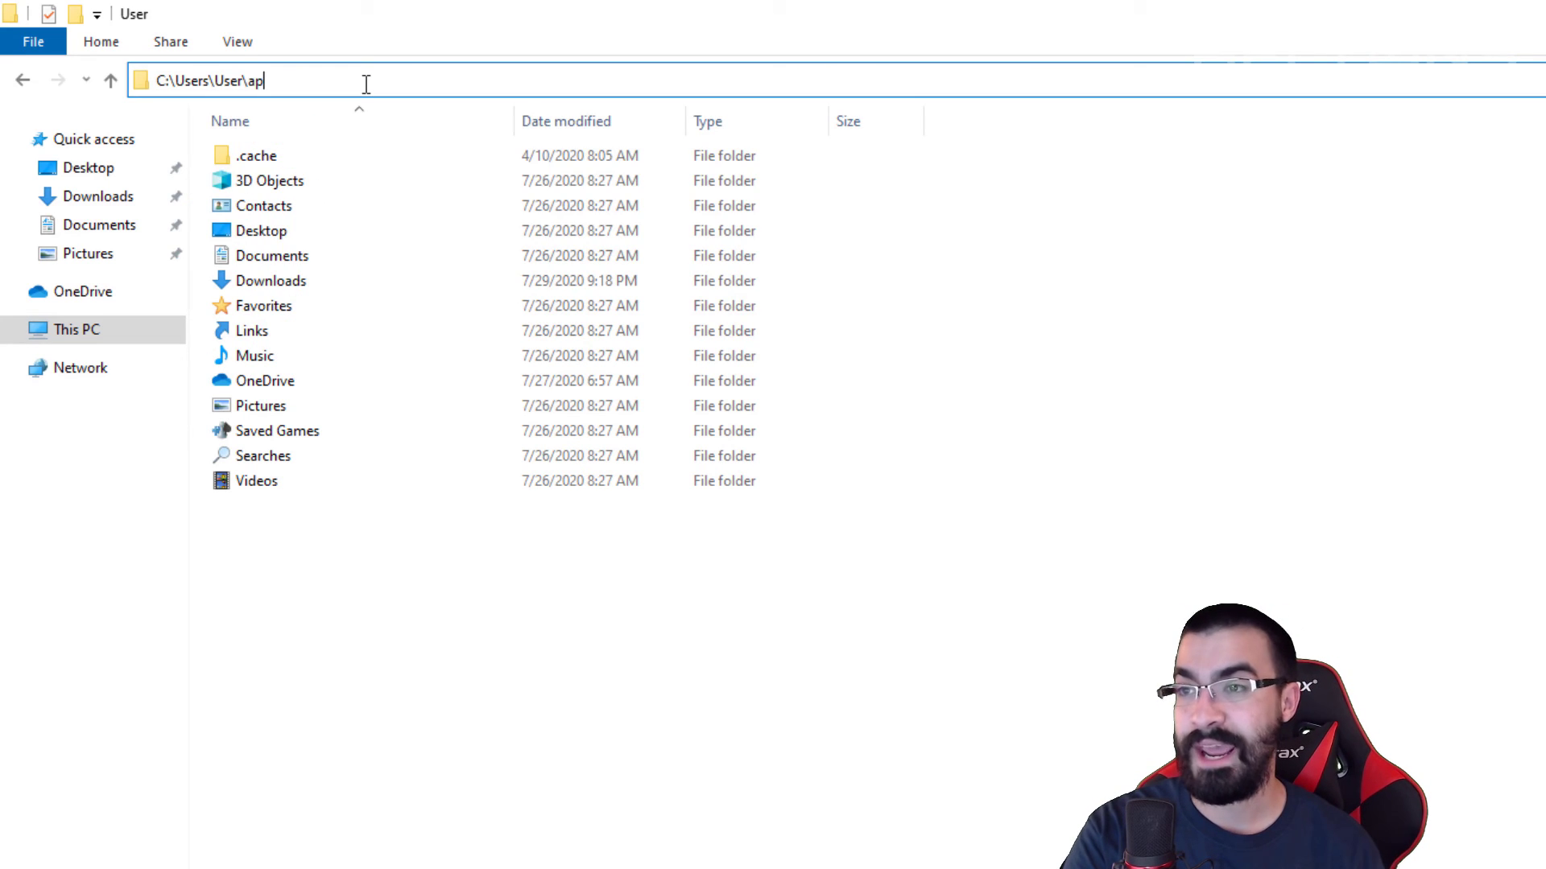
{"action": "type", "text": "at"}
{"action": "key", "text": "Return"}
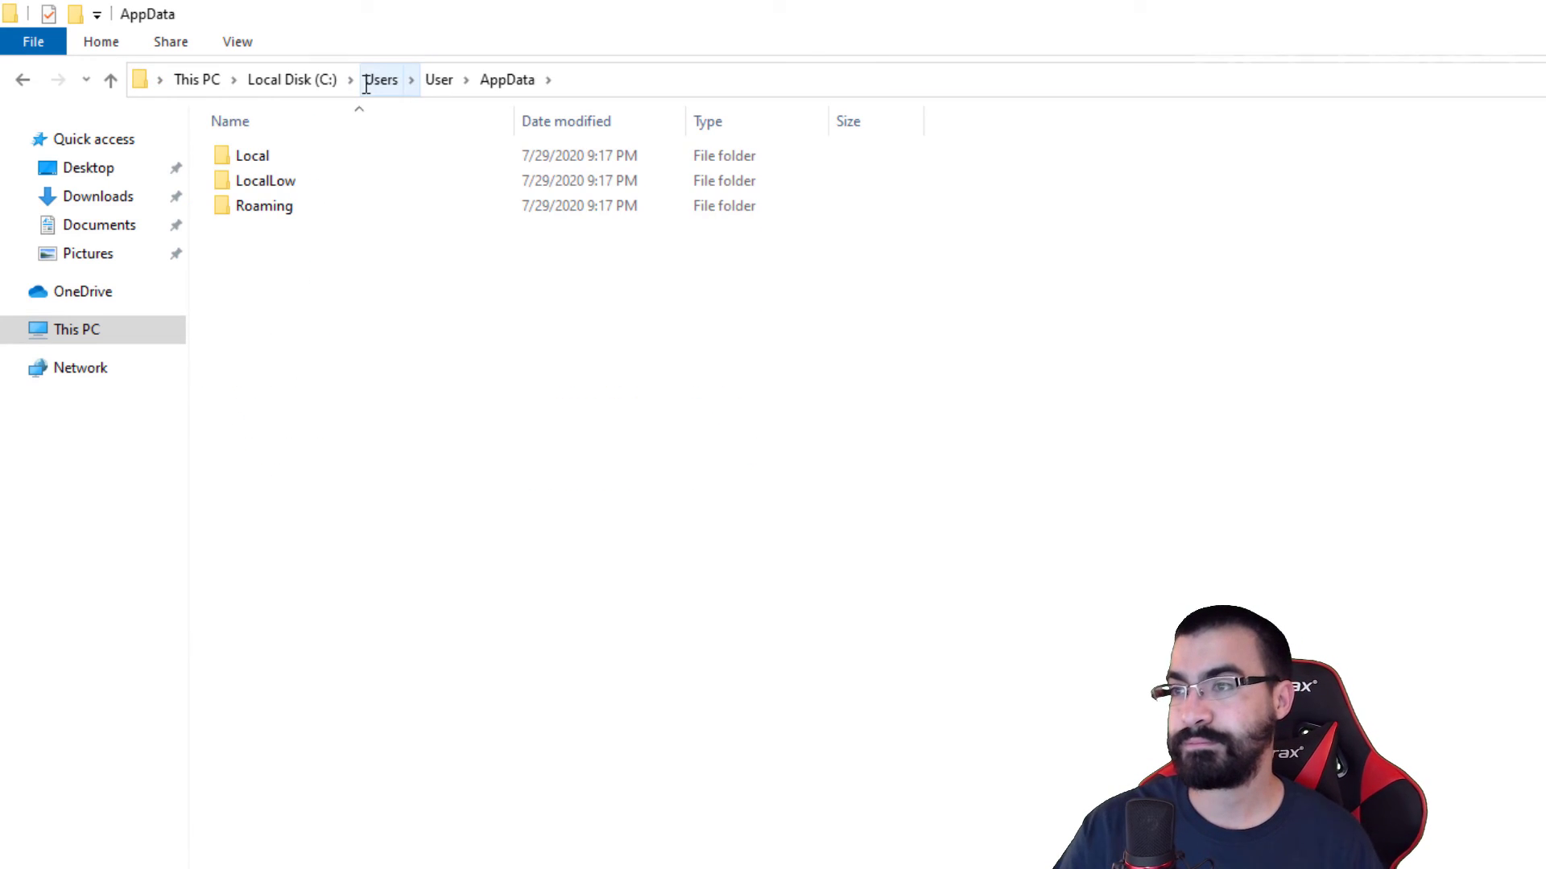
Select the Local, Roaming and LocalLow folders, then open Folder Options from the View menu.
{"action": "left_click", "coordinate": [310, 157]}
{"action": "left_click", "coordinate": [267, 211]}
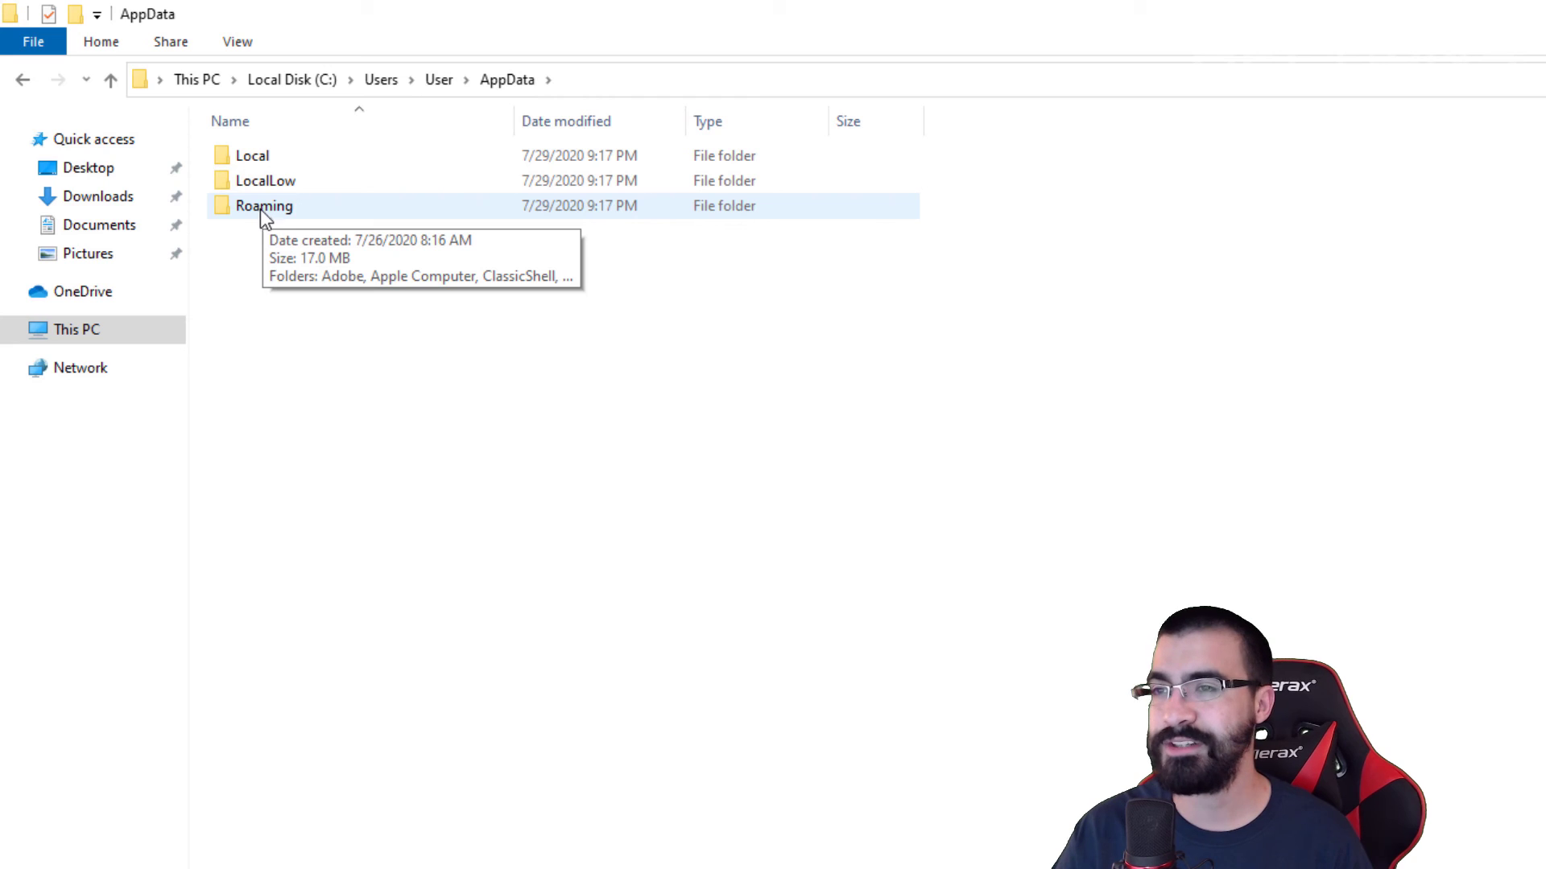
{"action": "left_click", "coordinate": [276, 179]}
{"action": "left_click", "coordinate": [280, 161]}
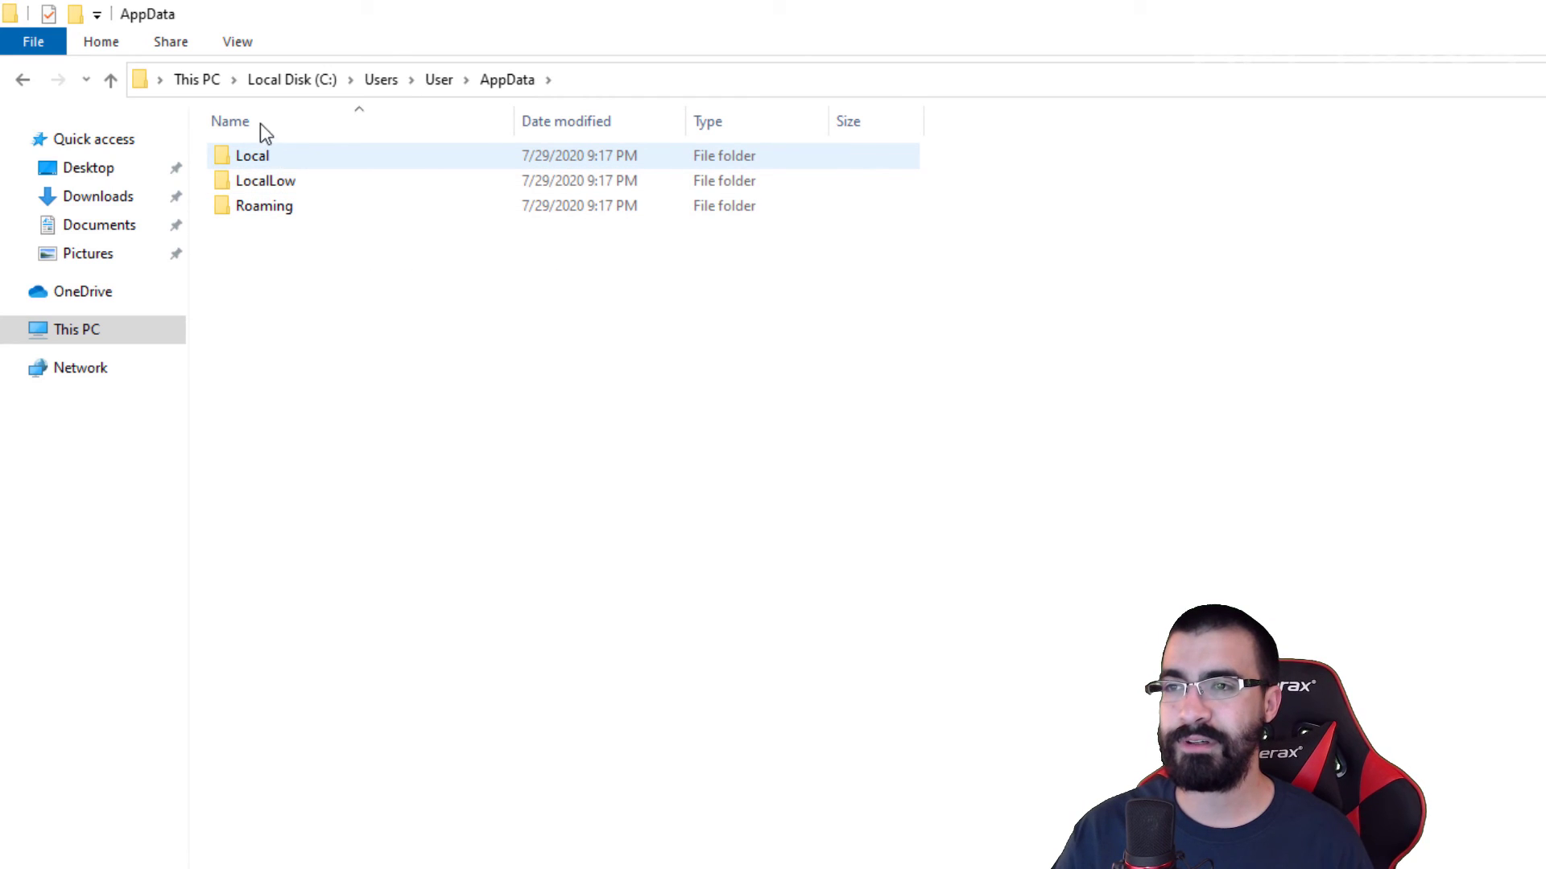
{"action": "left_click", "coordinate": [238, 42]}
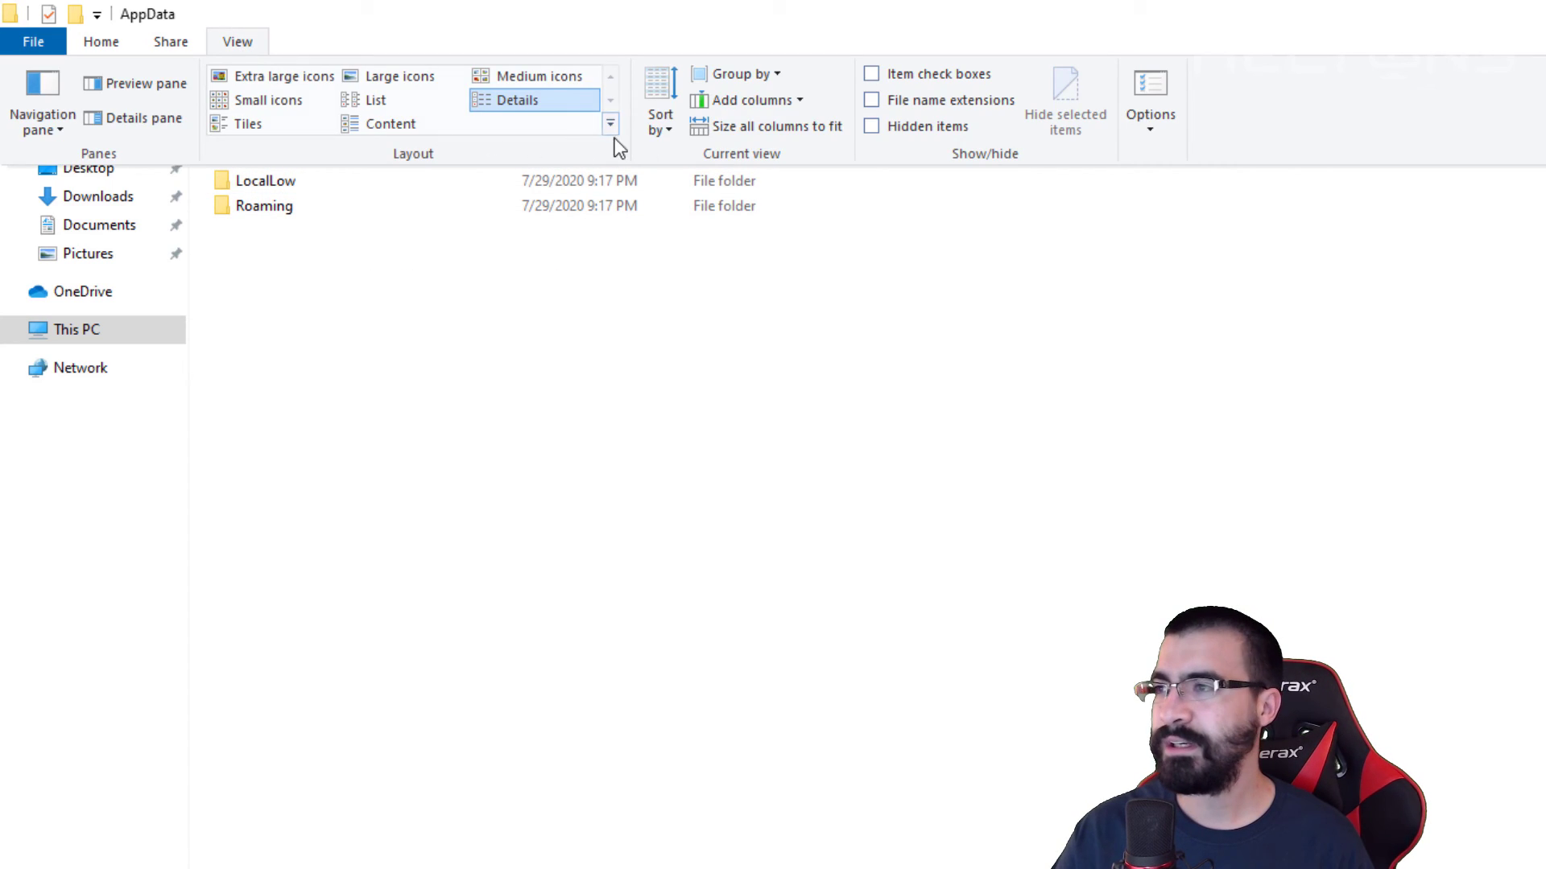
{"action": "left_click", "coordinate": [275, 213]}
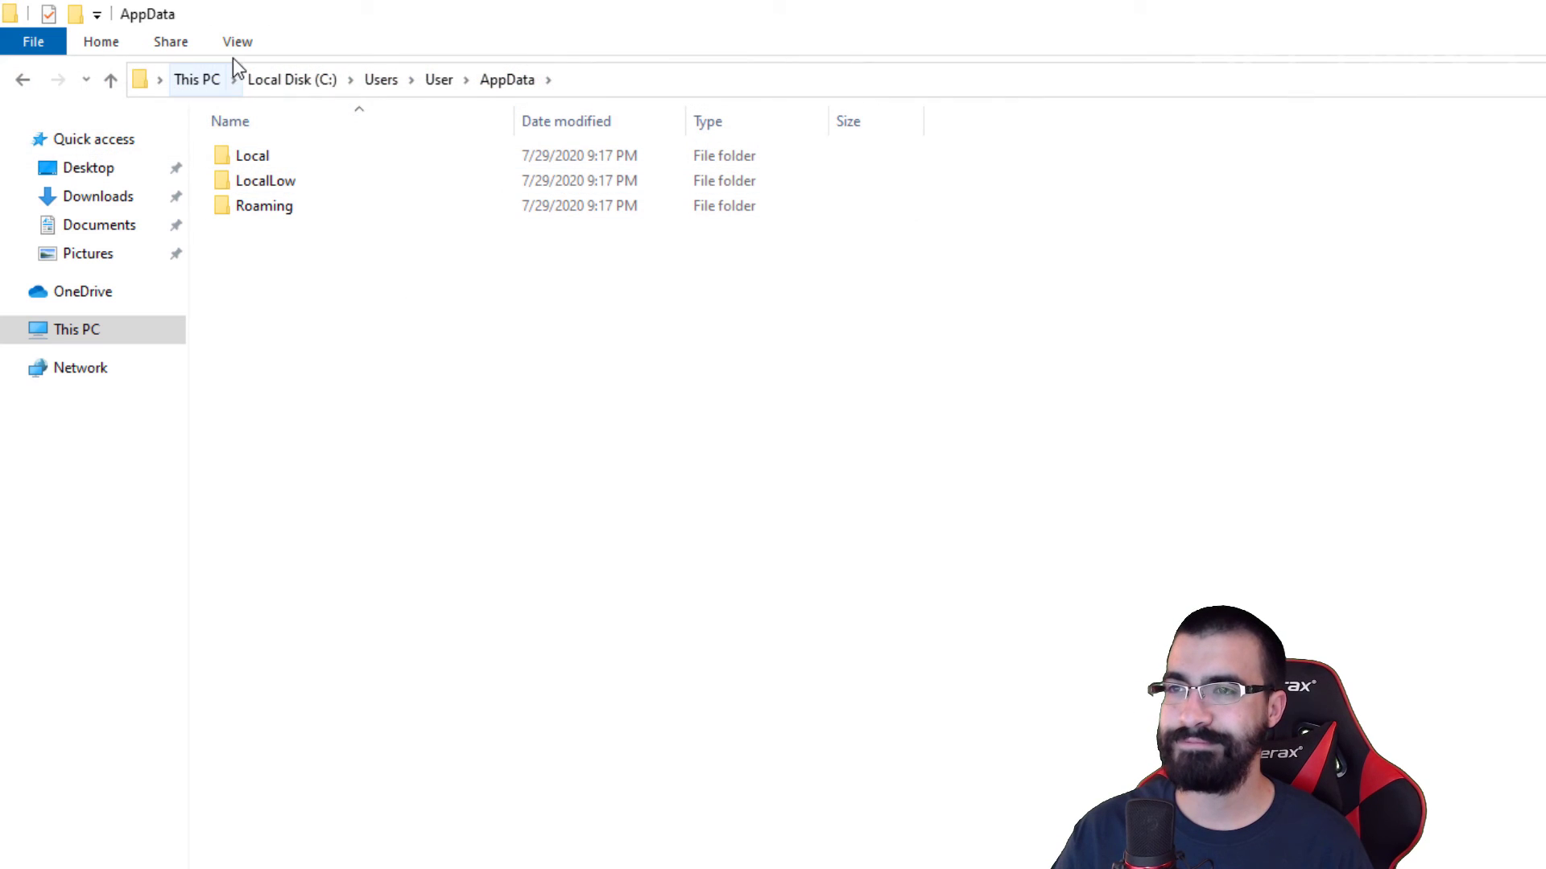
{"action": "left_click", "coordinate": [235, 43]}
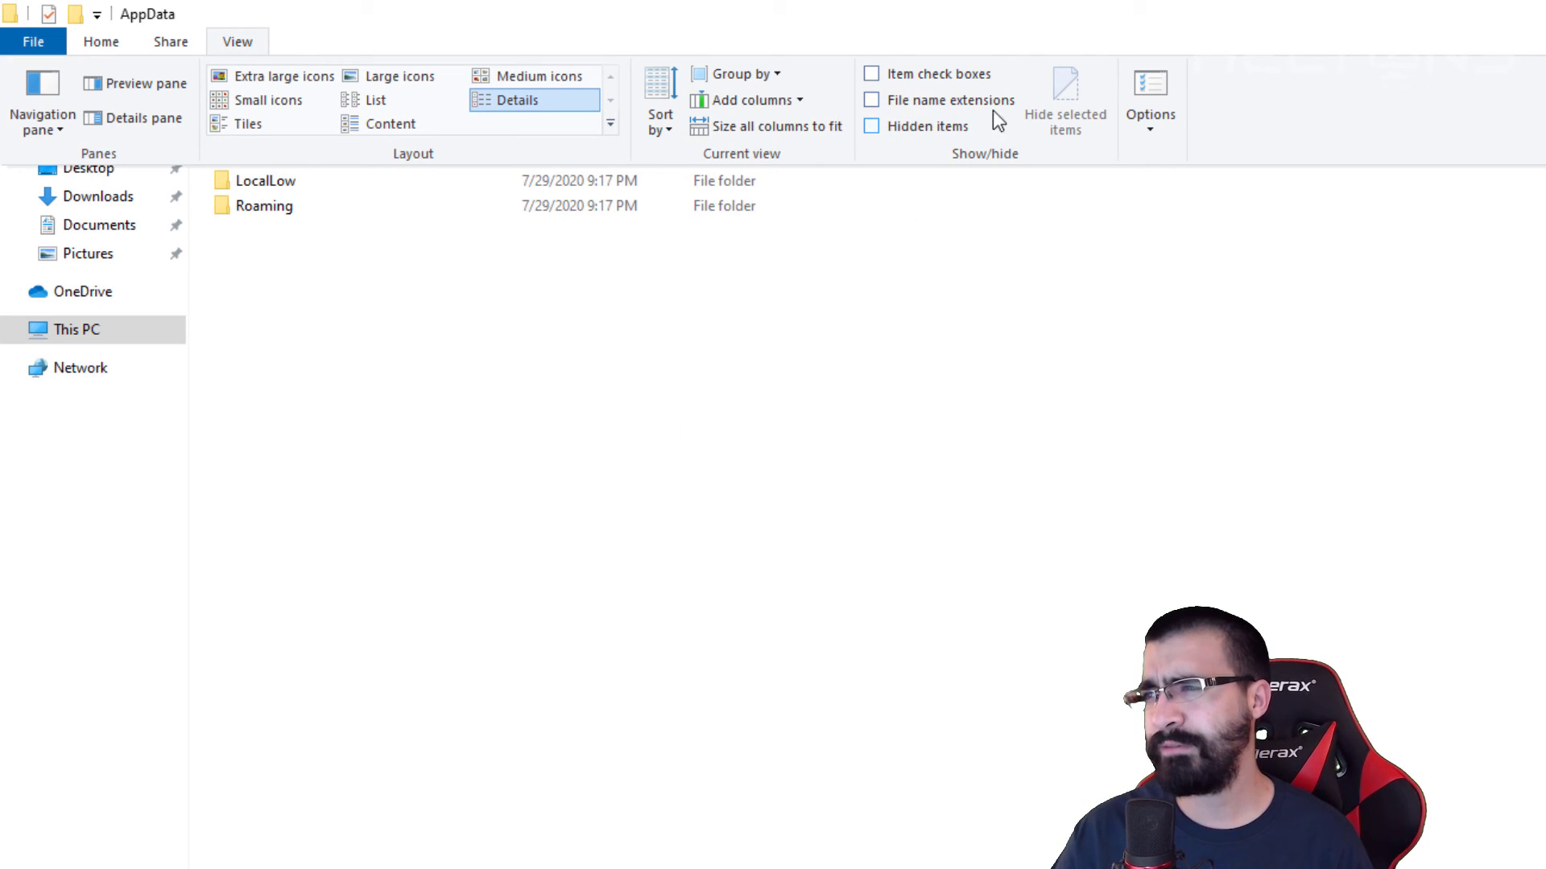
{"action": "left_click", "coordinate": [1148, 97]}
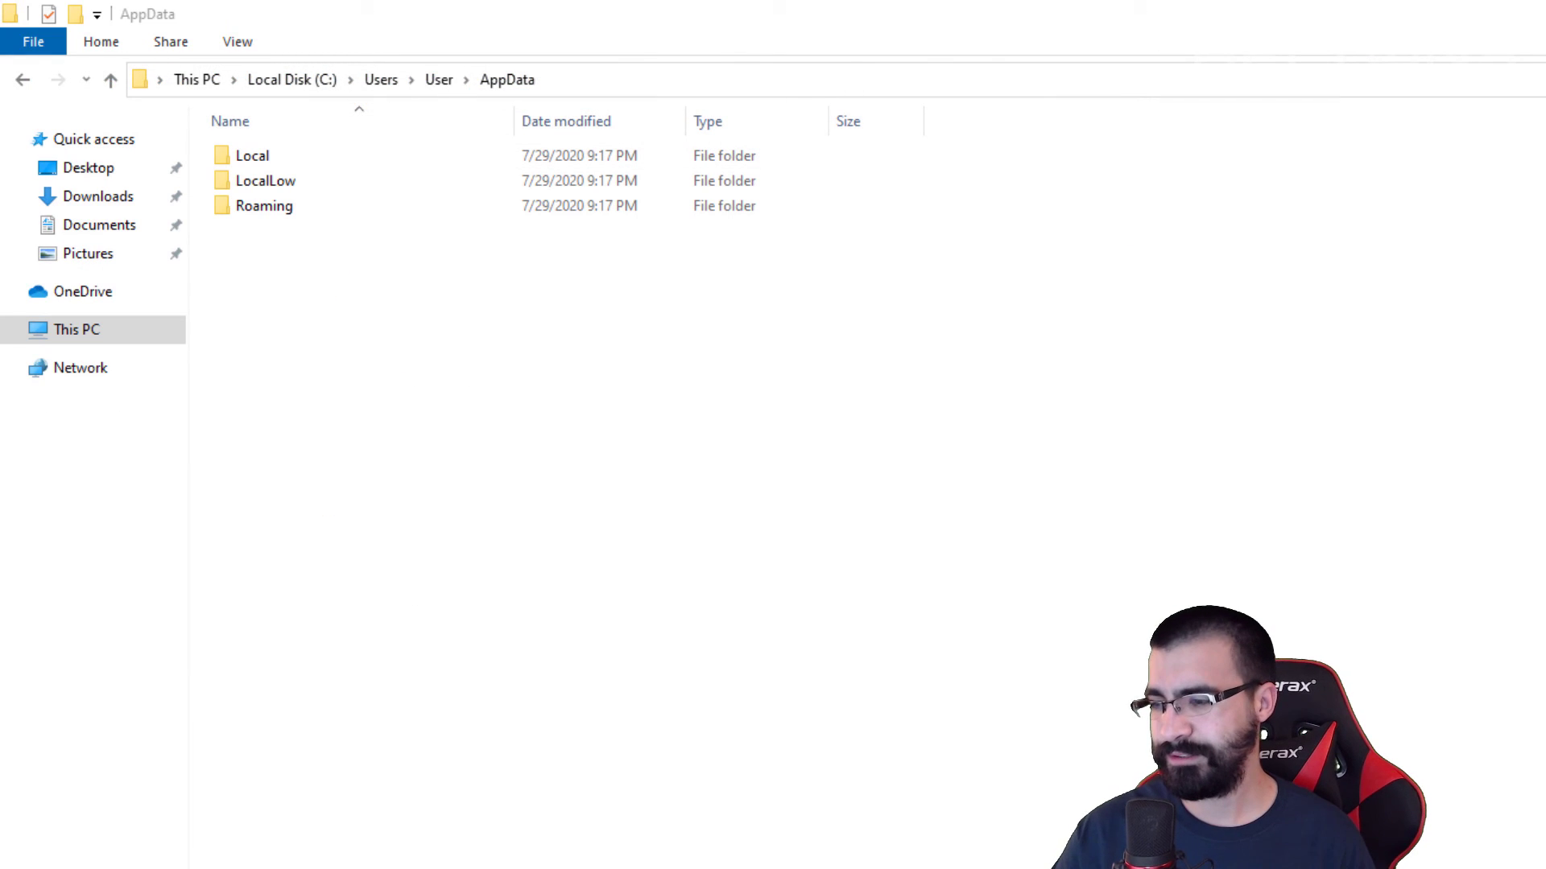
In Folder Options' View tab, choose 'Show hidden files, folders, and drives', apply and close.
{"action": "left_click", "coordinate": [244, 50]}
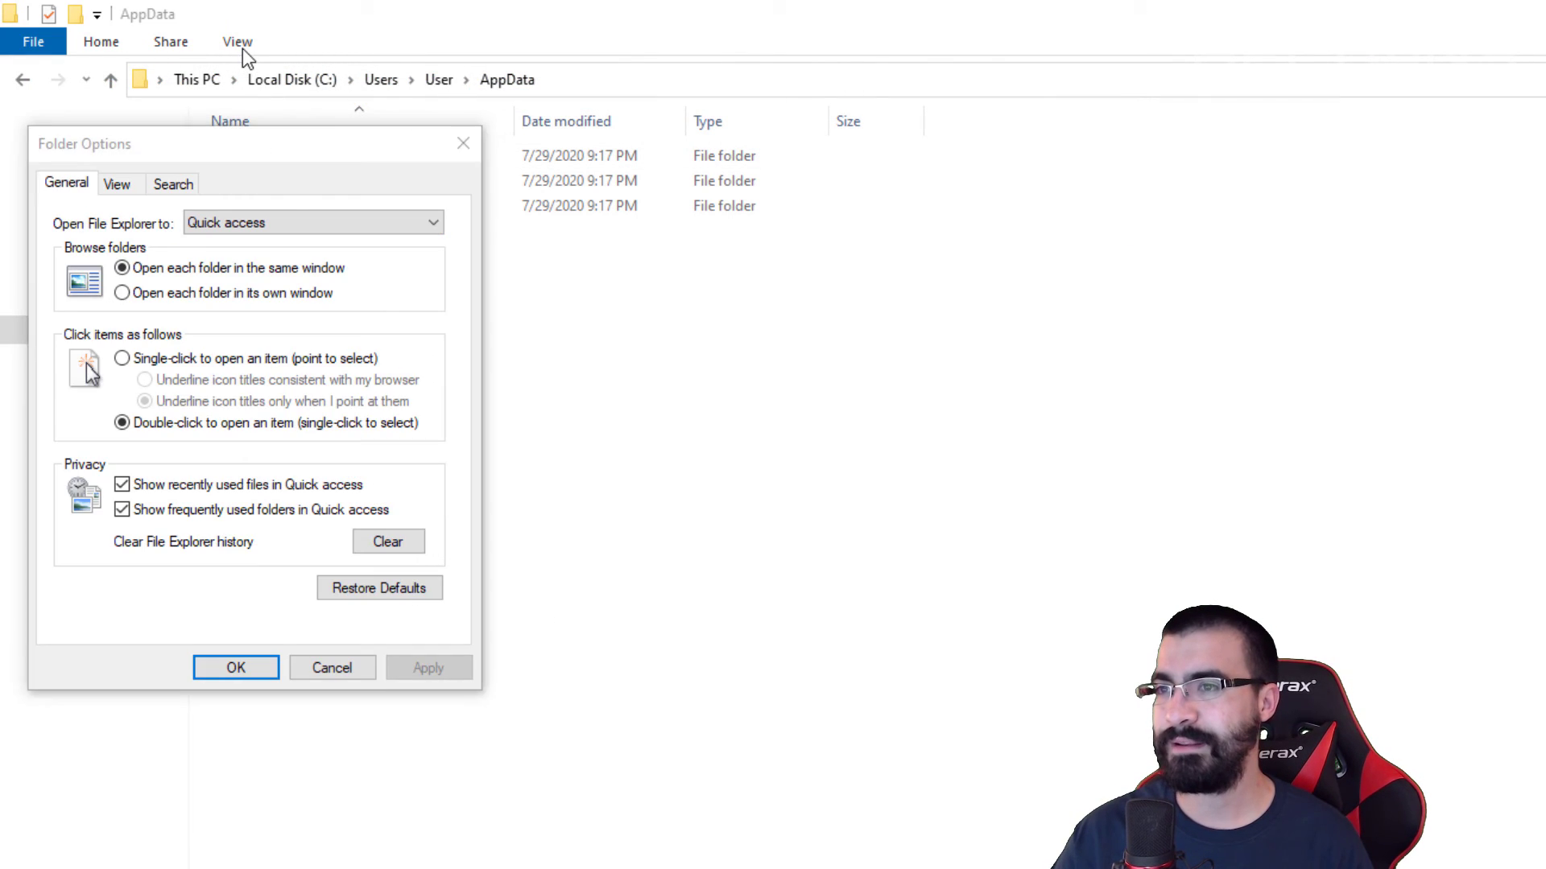
{"action": "left_click", "coordinate": [116, 186]}
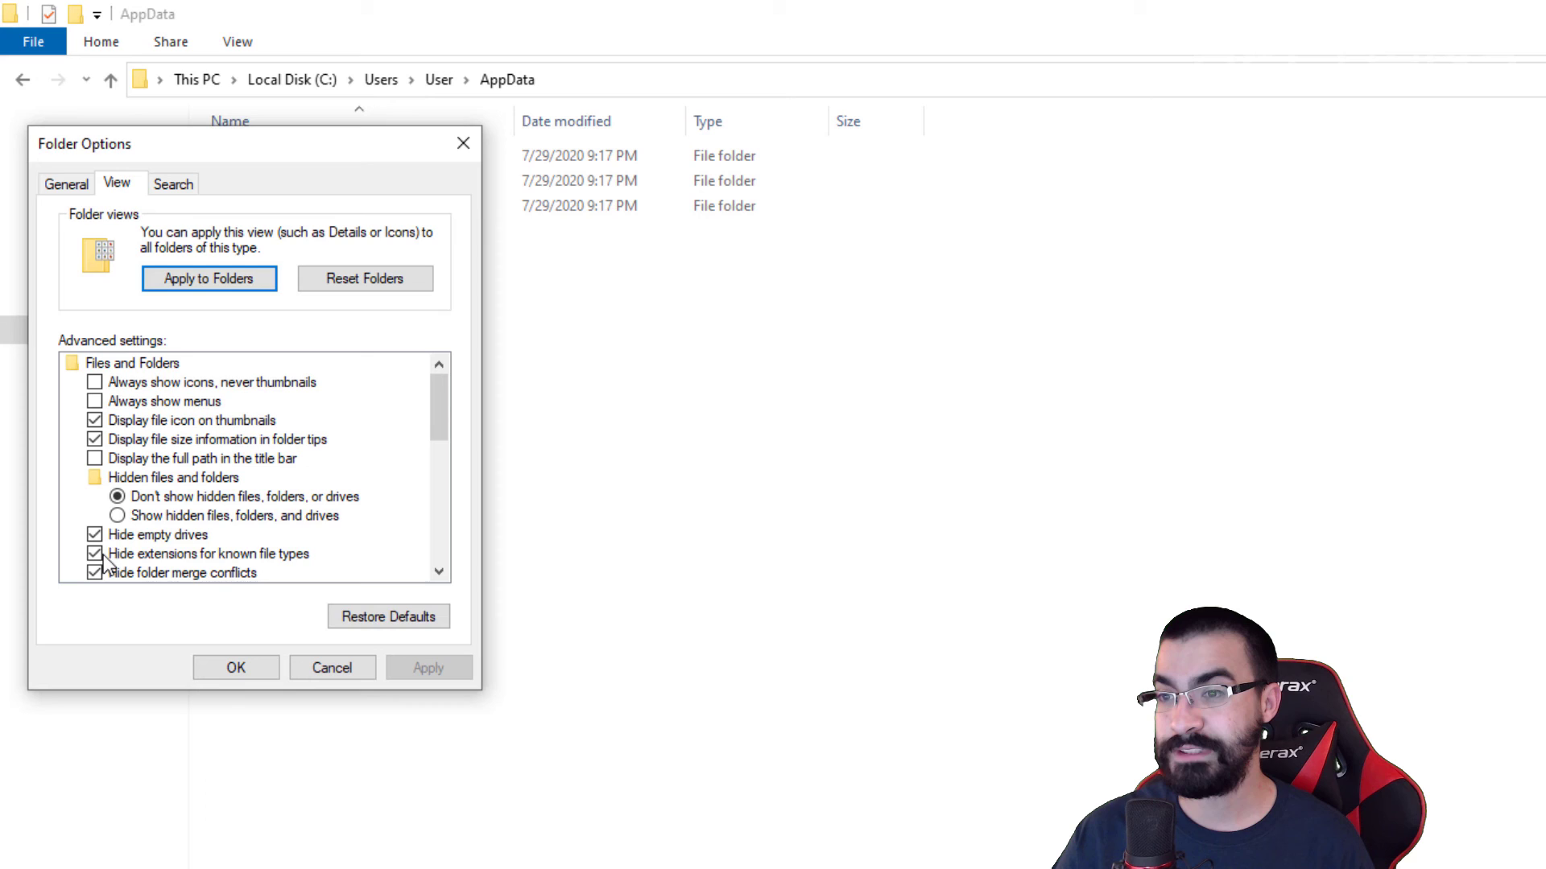
{"action": "left_click", "coordinate": [118, 516]}
{"action": "left_click", "coordinate": [414, 663]}
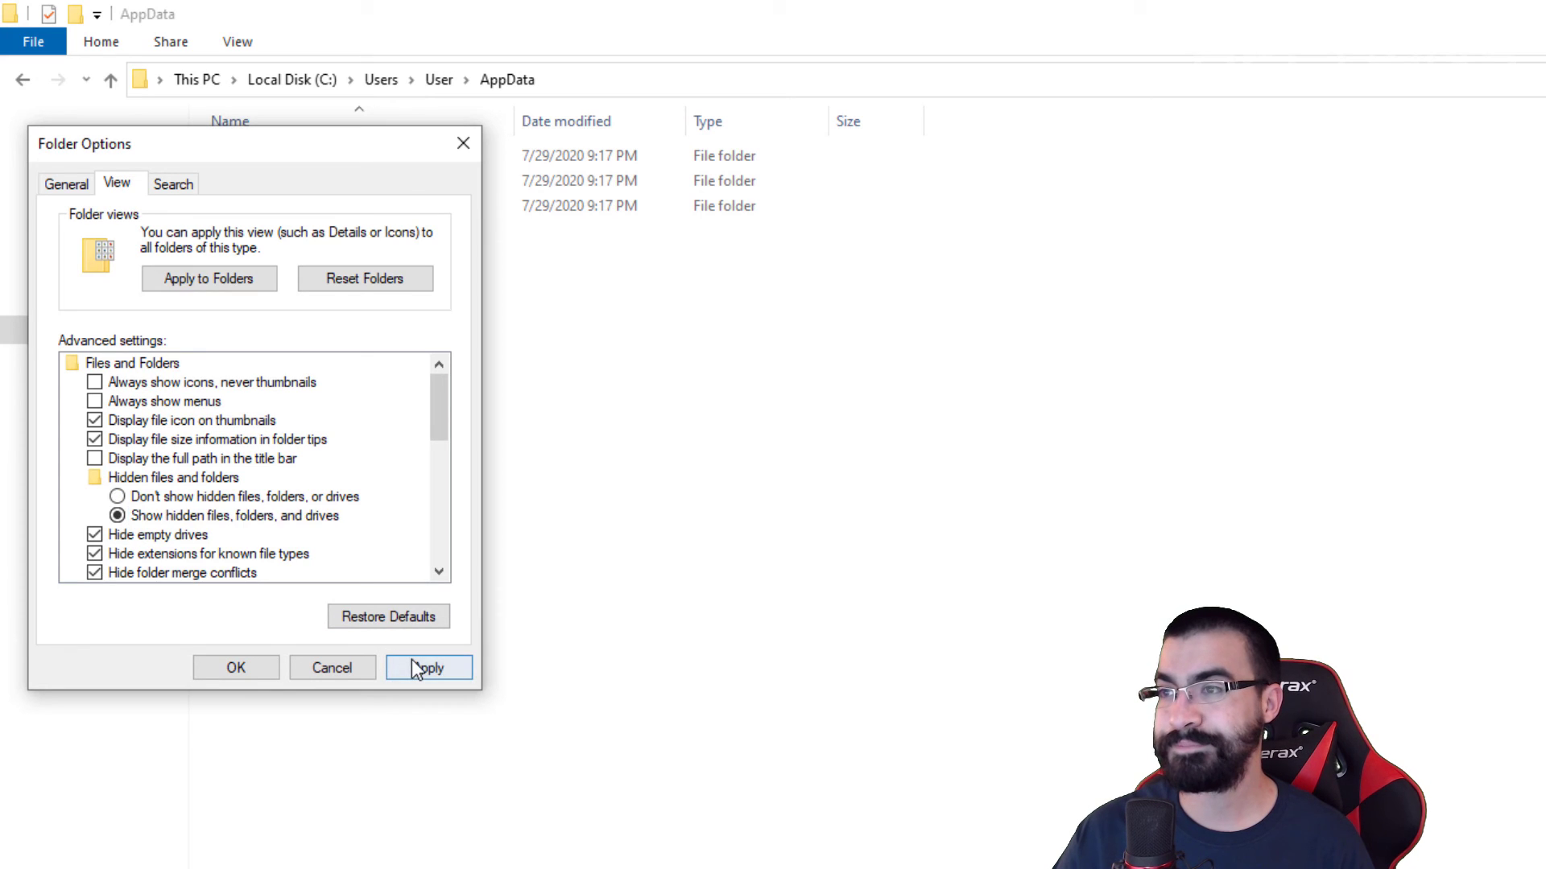
{"action": "left_click", "coordinate": [250, 668]}
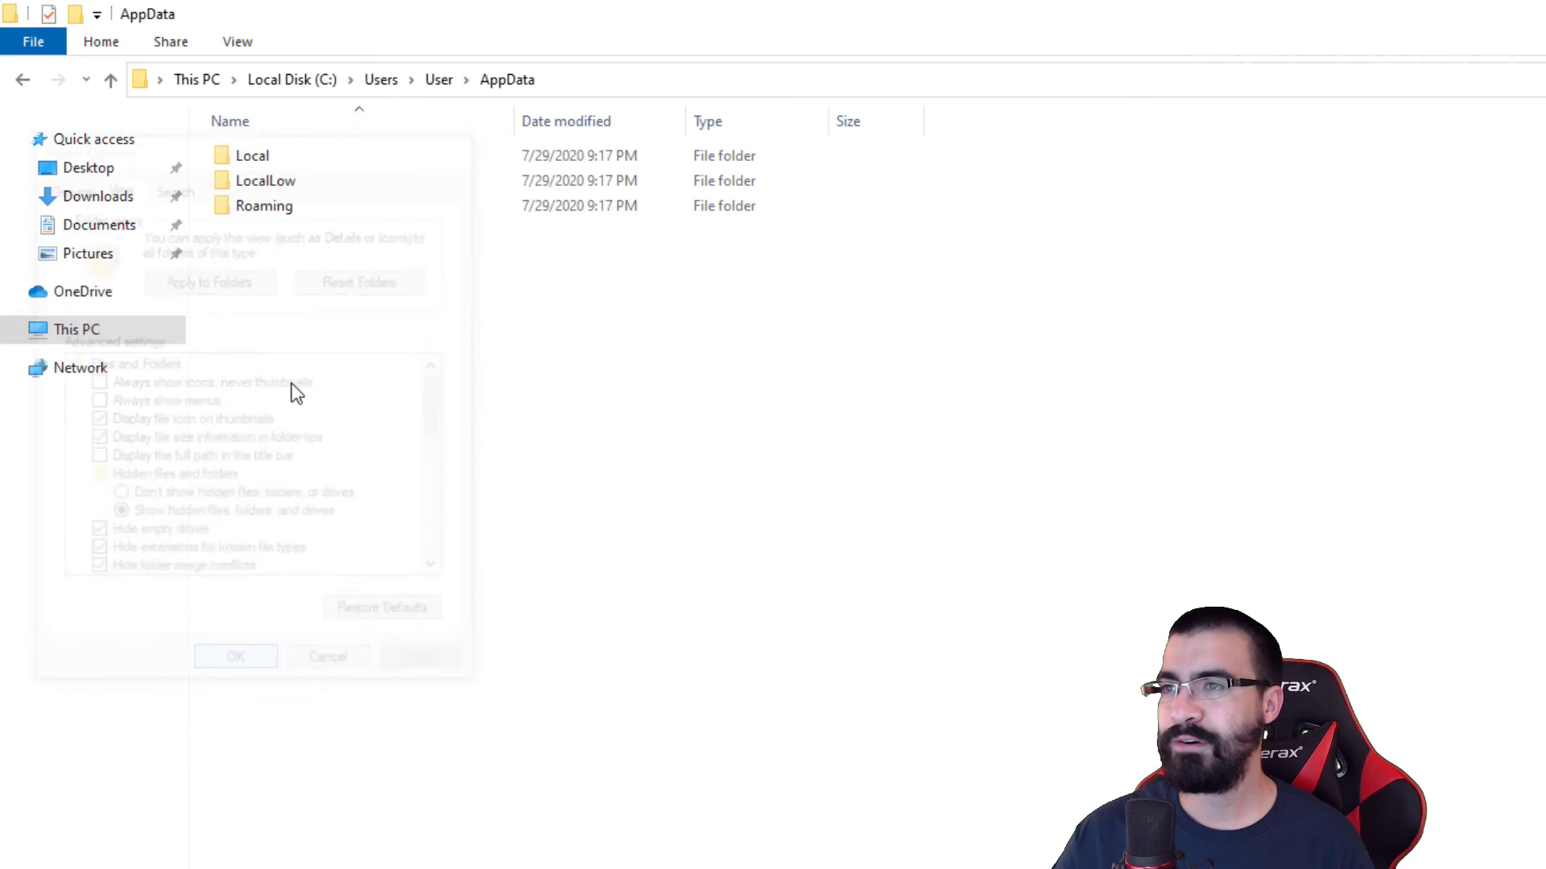
Reopen AppData from the User profile and confirm hidden items now appear.
{"action": "left_click", "coordinate": [438, 80]}
{"action": "double_click", "coordinate": [278, 213]}
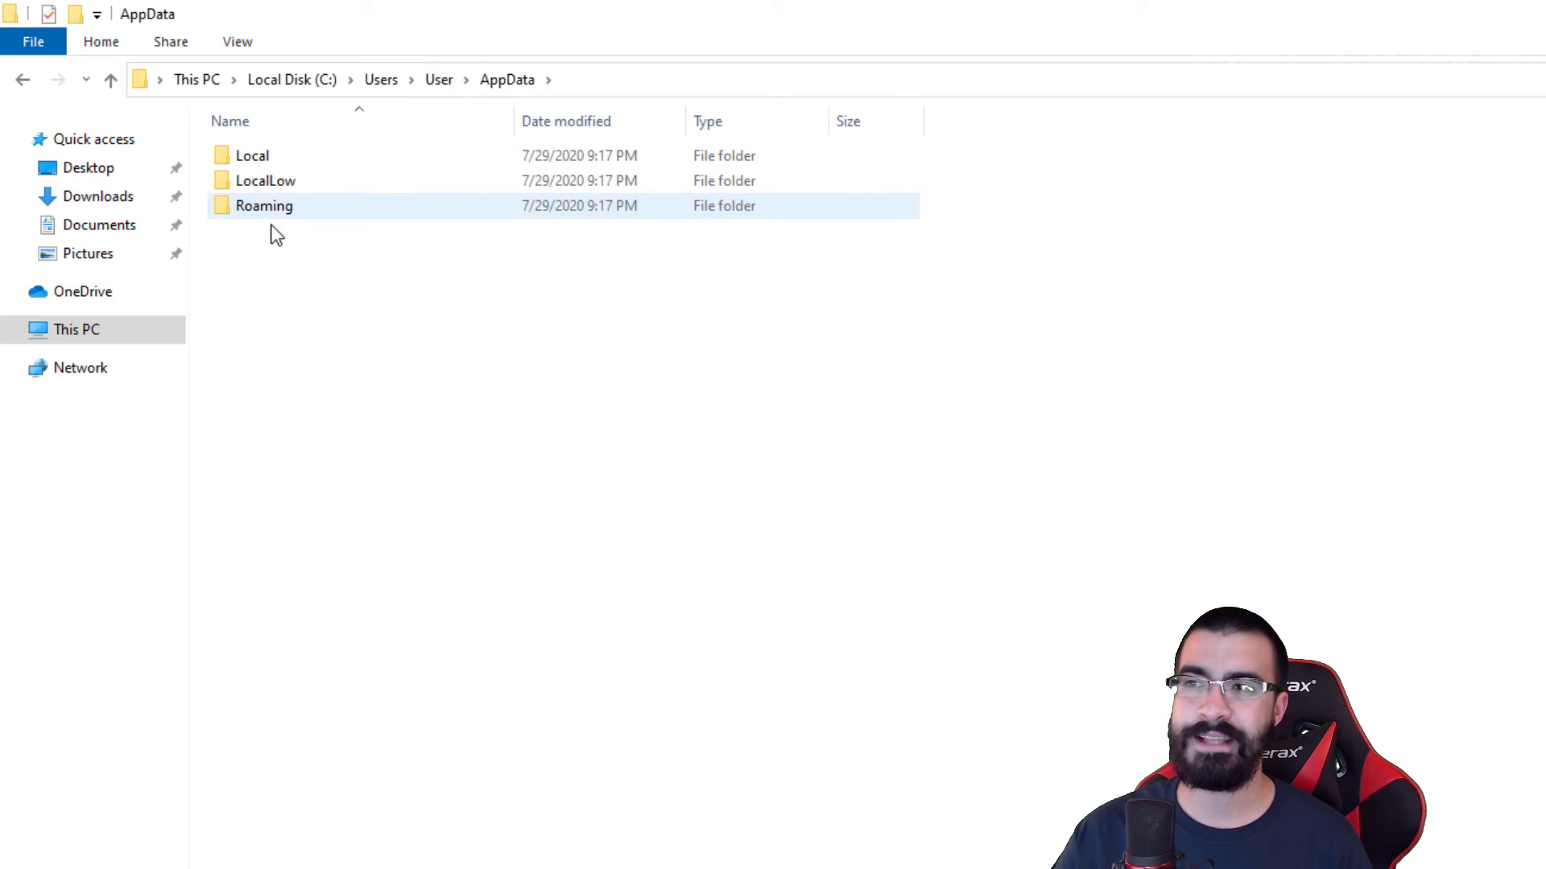
{"action": "left_click", "coordinate": [243, 42]}
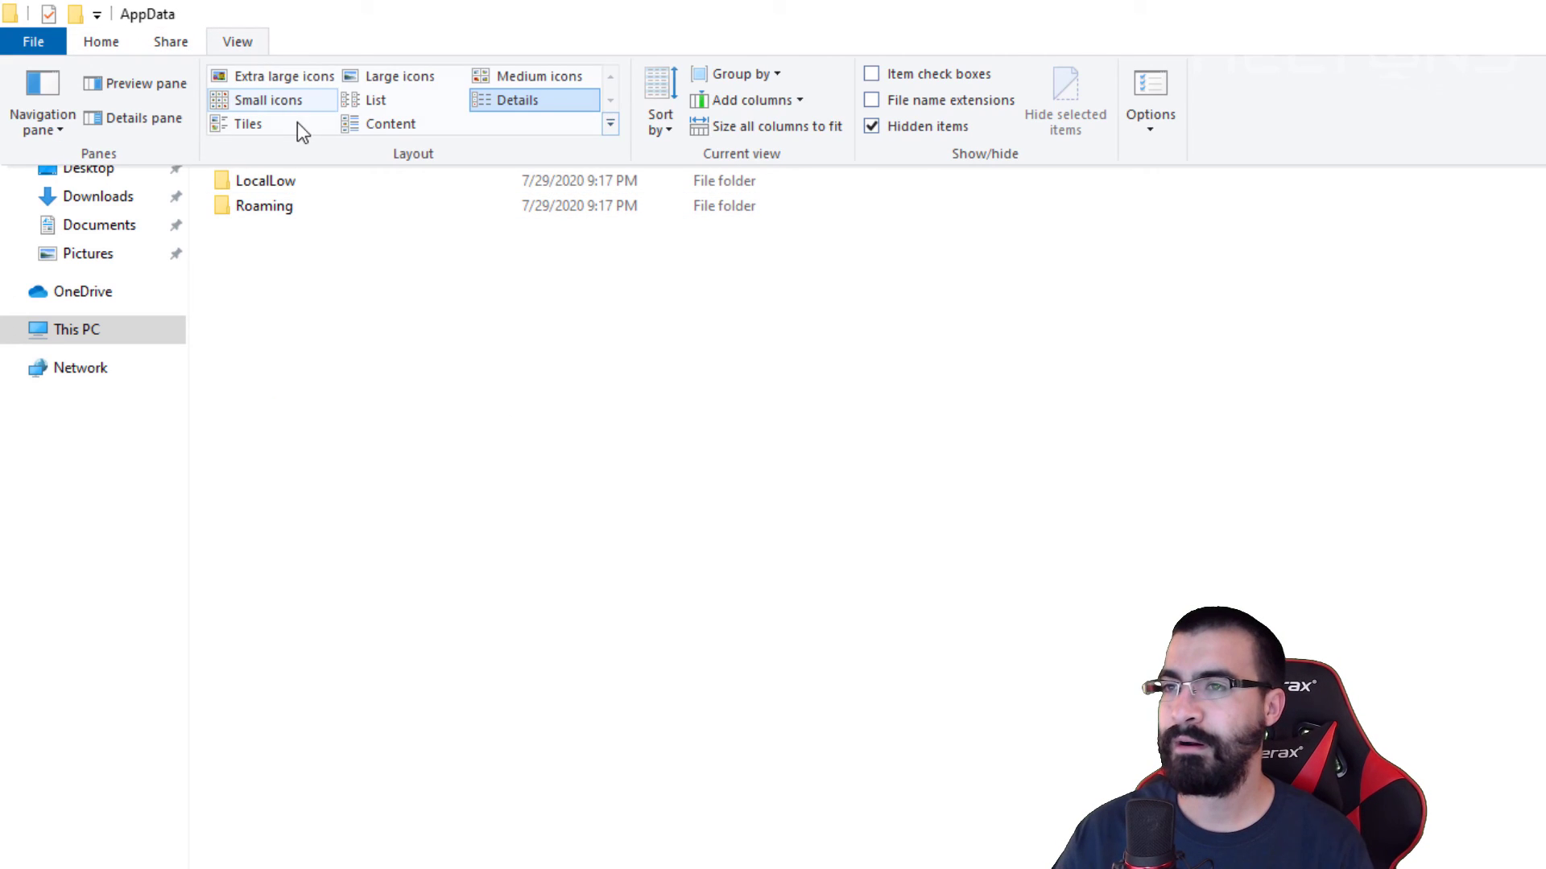
{"action": "left_click", "coordinate": [872, 129]}
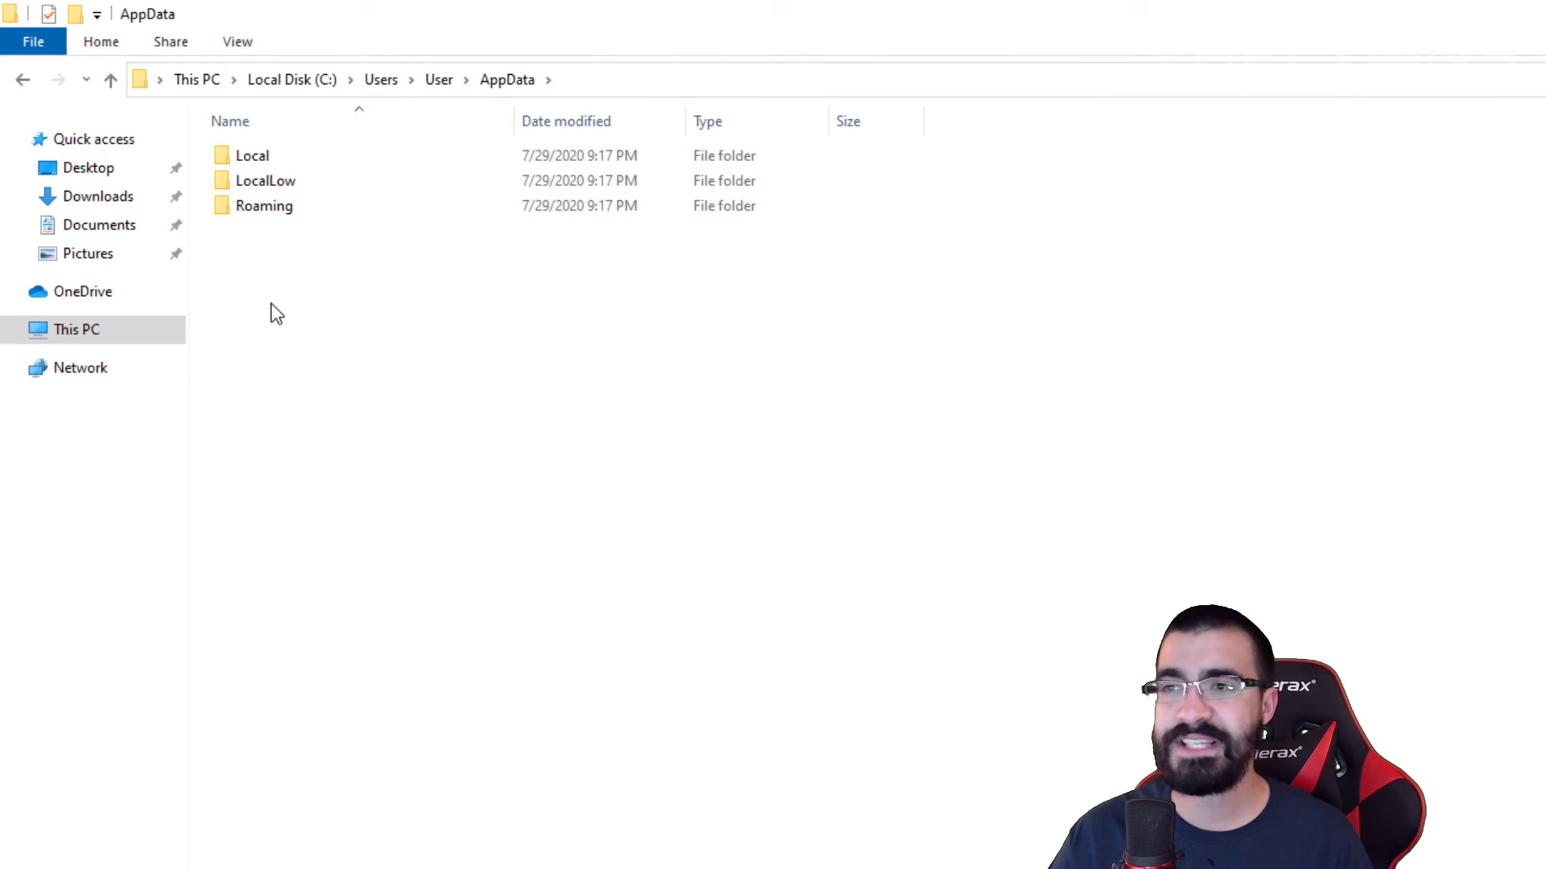
Open AppData\Local, inspect the Google folder's contents, then delete the Google folder.
{"action": "double_click", "coordinate": [293, 158]}
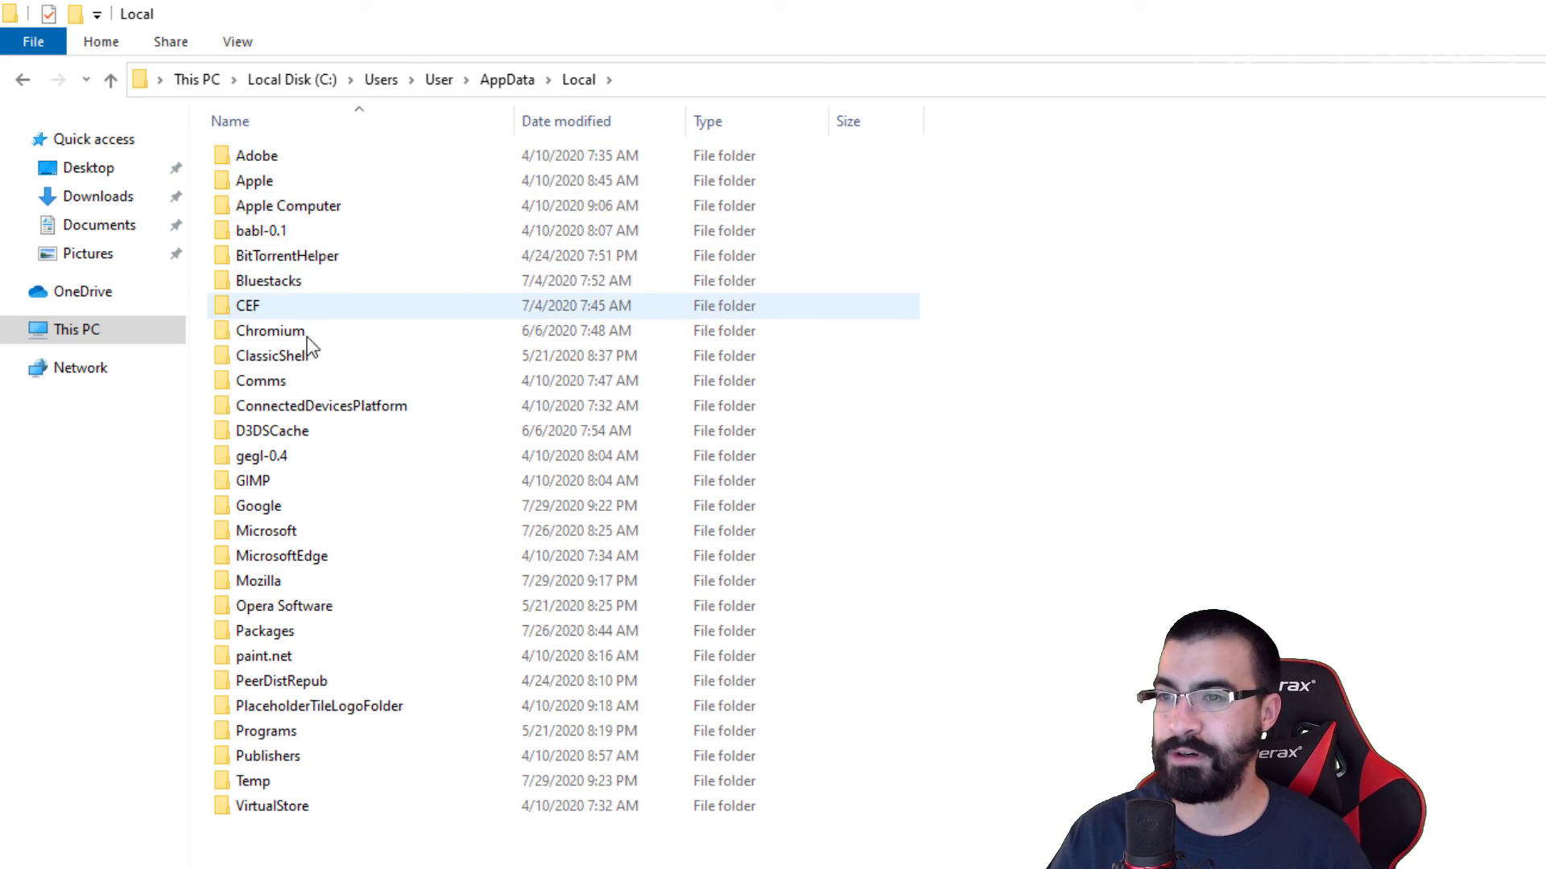
{"action": "key", "text": "F5"}
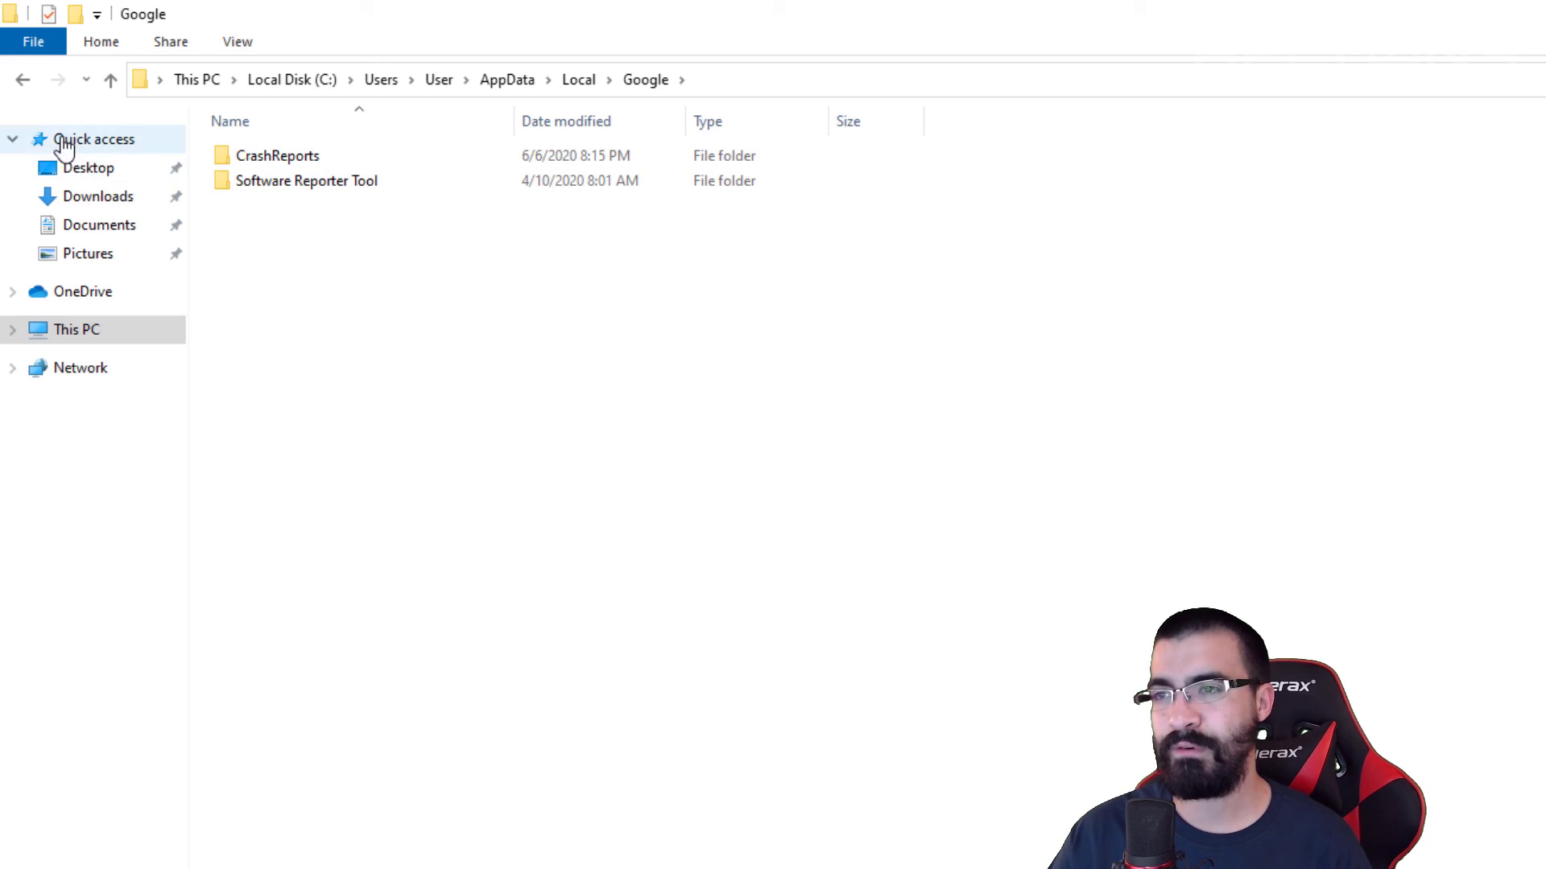
{"action": "left_click", "coordinate": [22, 79]}
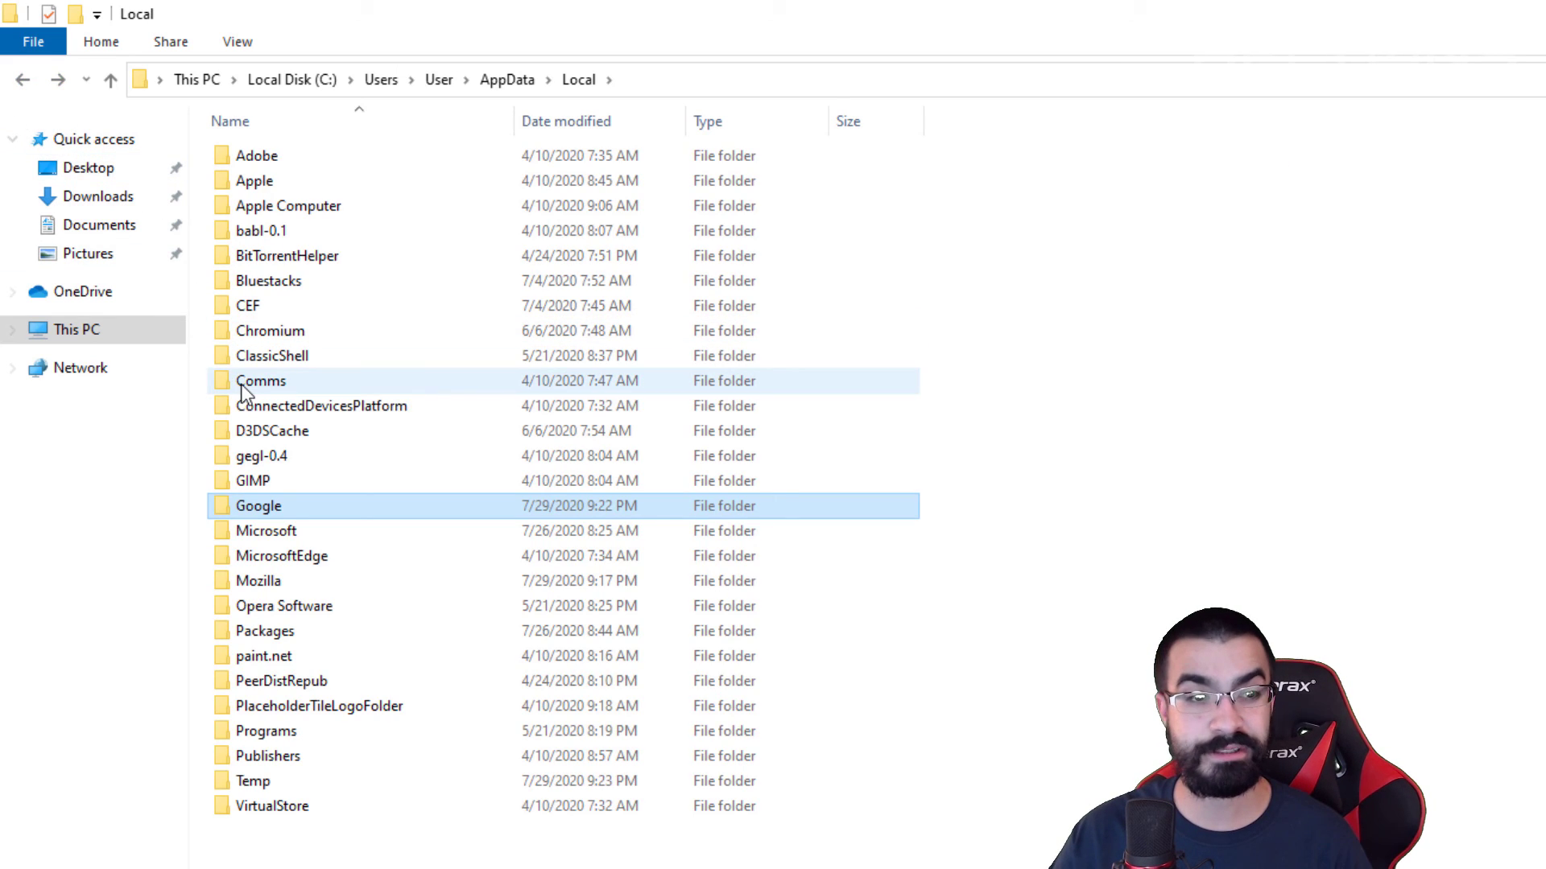
{"action": "double_click", "coordinate": [317, 508]}
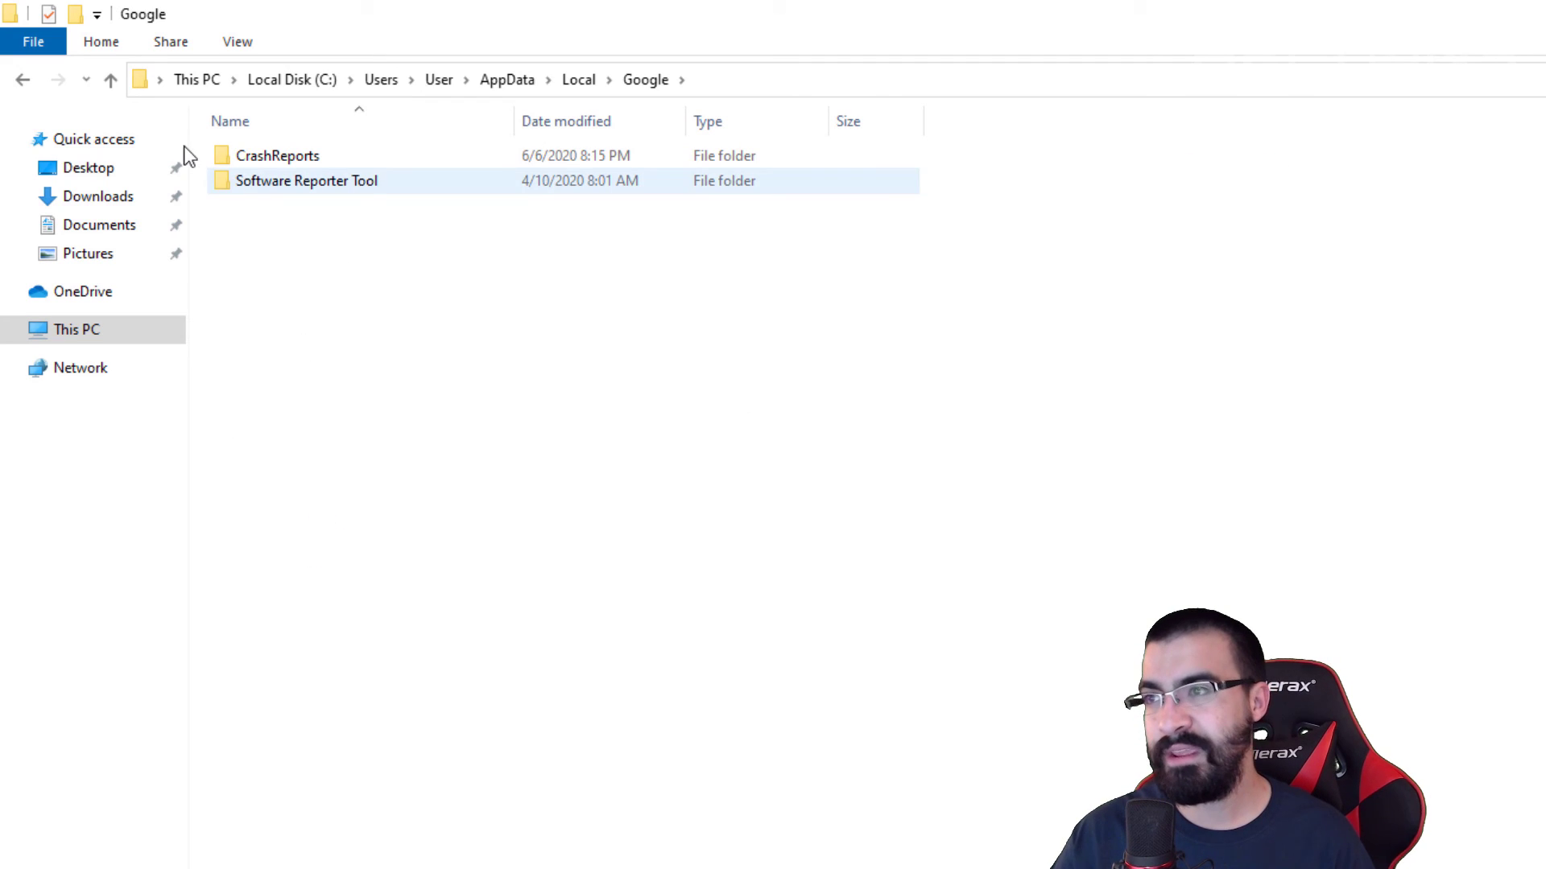
{"action": "left_click", "coordinate": [581, 84]}
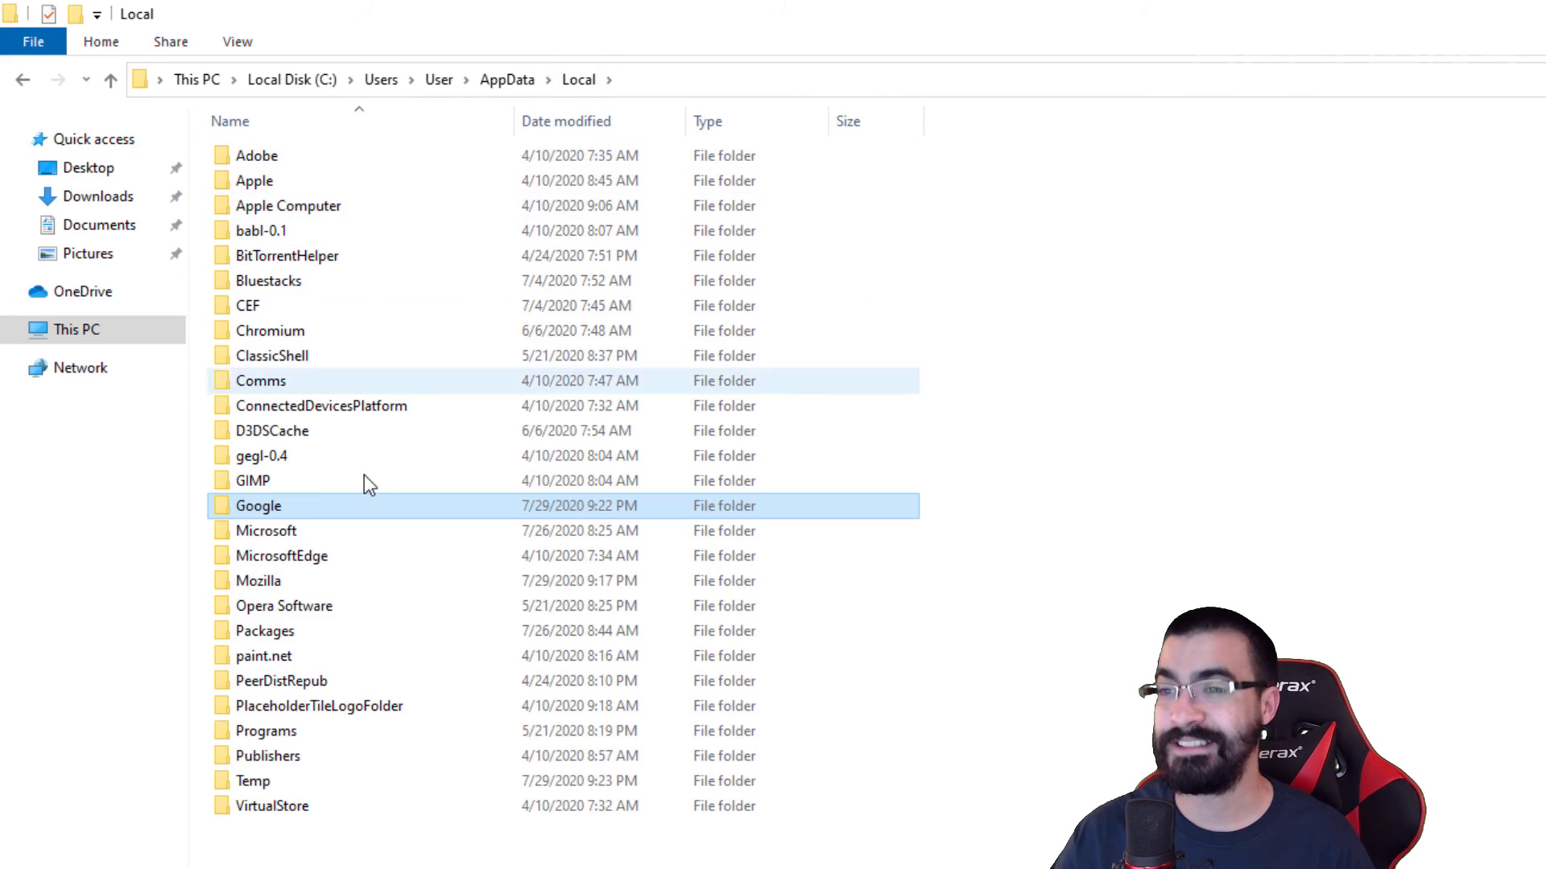
{"action": "right_click", "coordinate": [316, 515]}
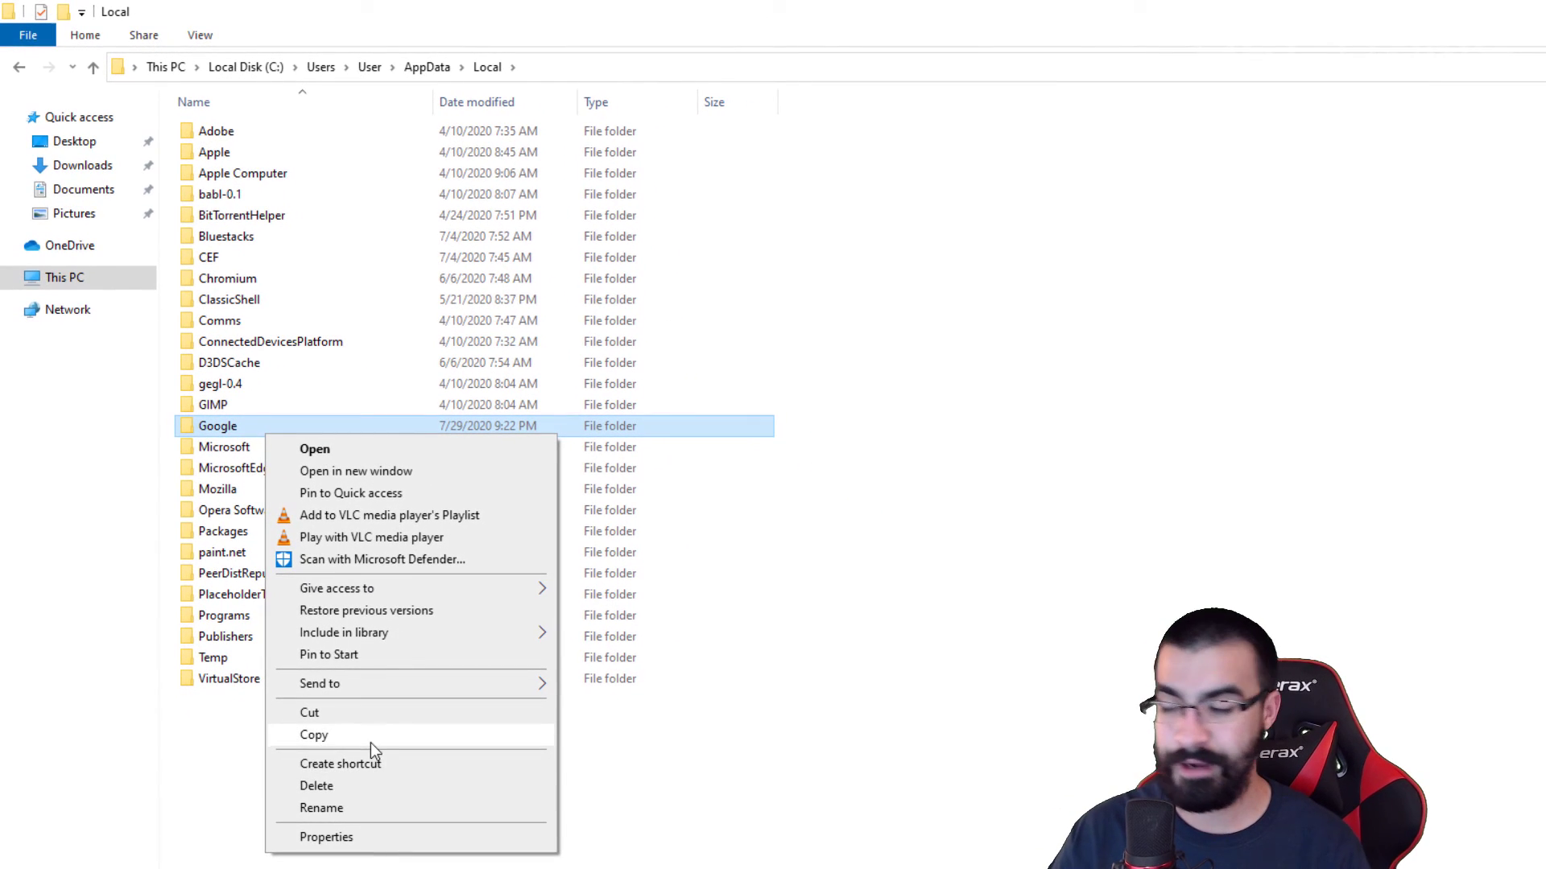
{"action": "left_click", "coordinate": [359, 794]}
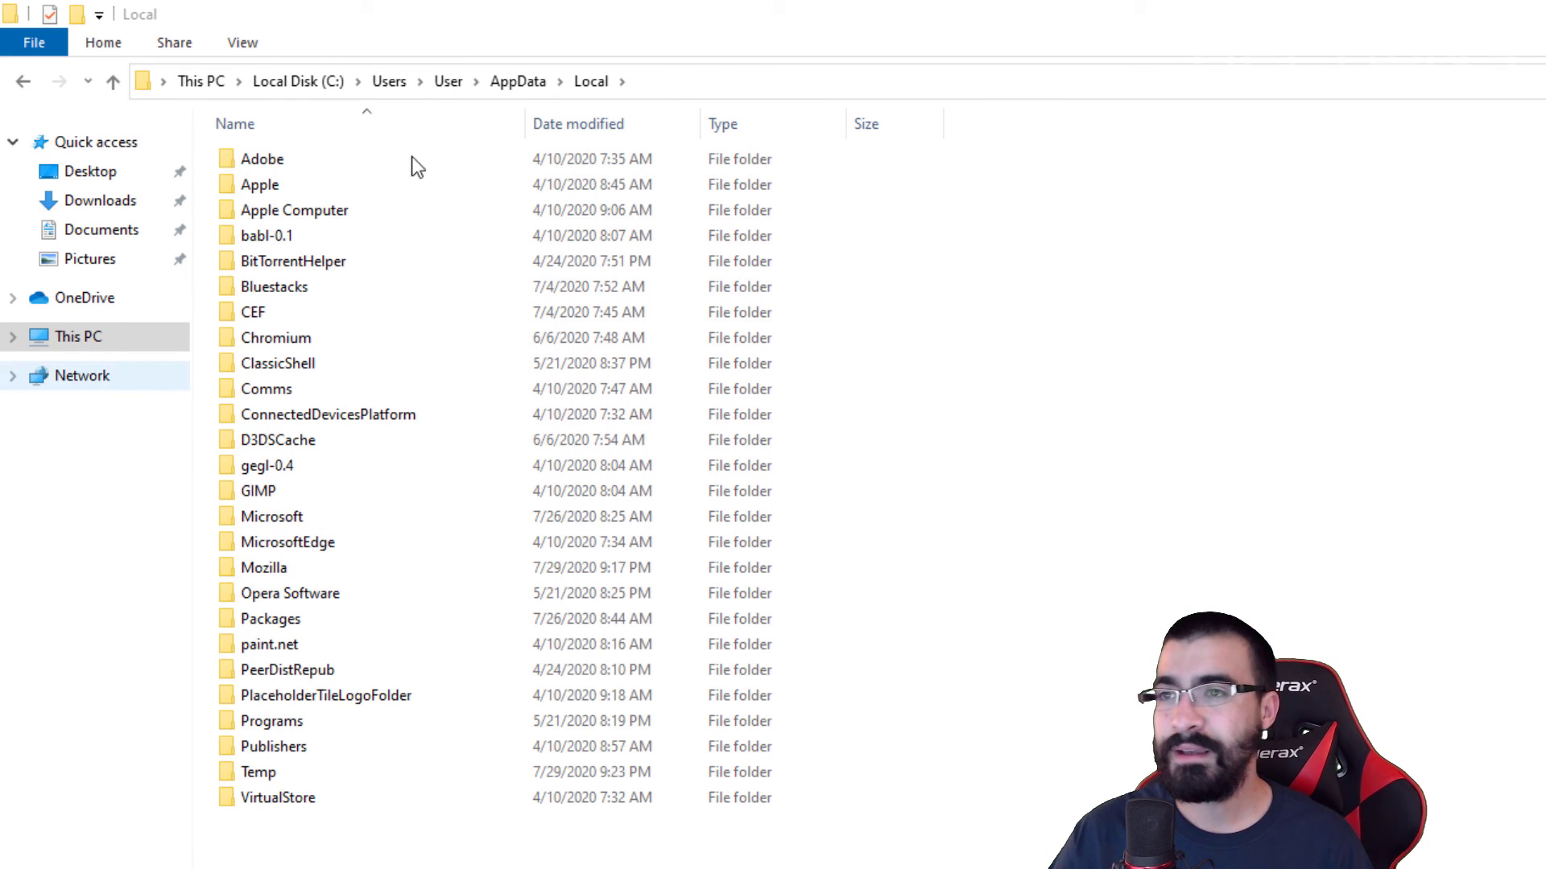
Inspect and delete the Google folder in C:\Program Files (x86), then open C:\Program Files.
{"action": "left_click", "coordinate": [322, 84]}
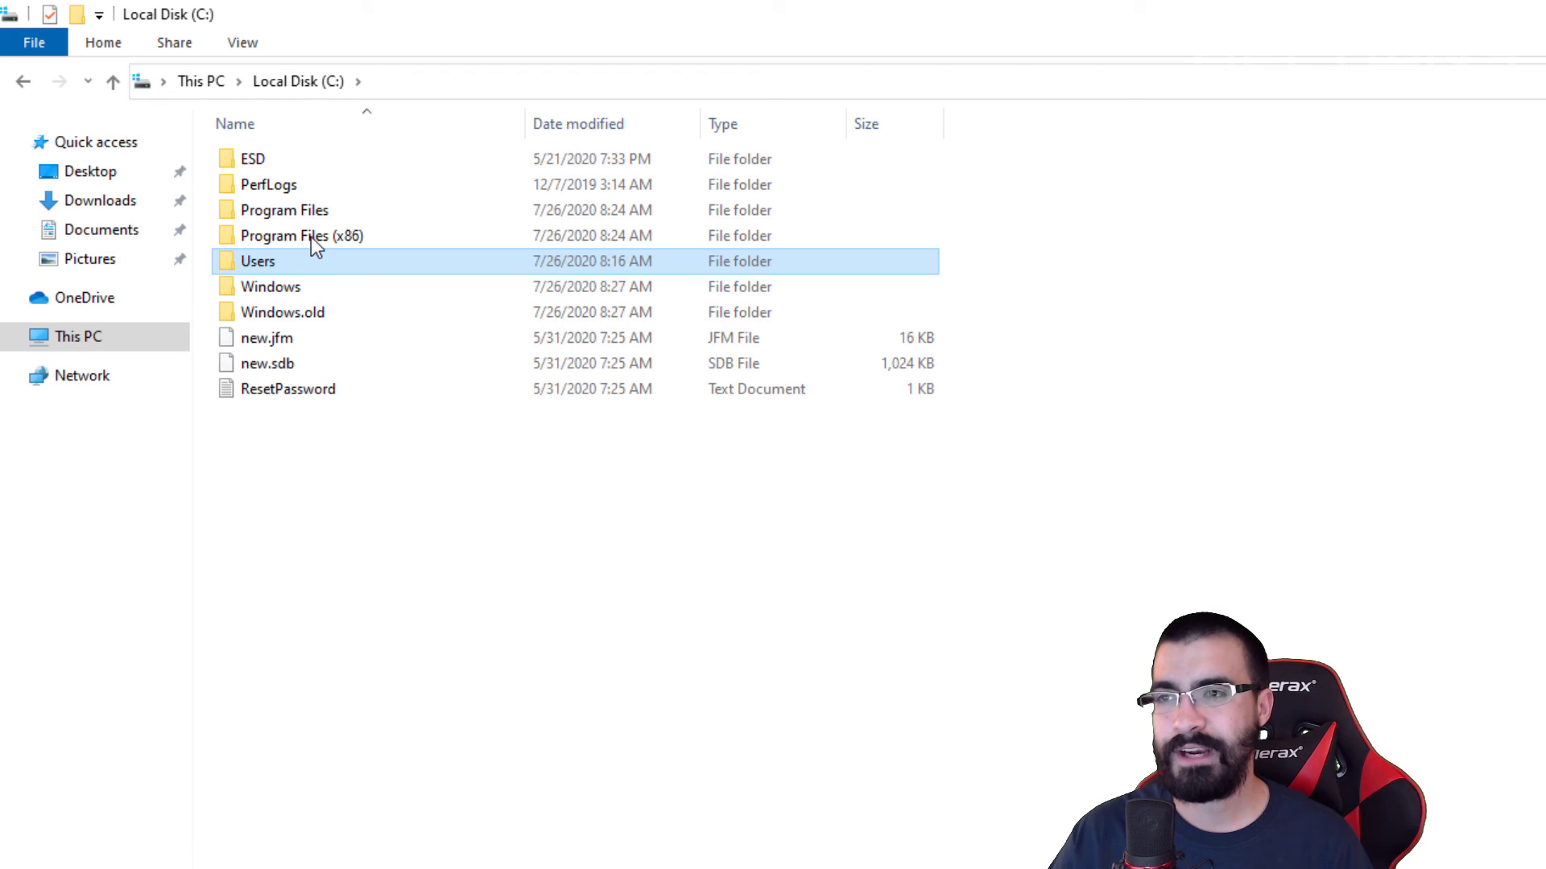
{"action": "double_click", "coordinate": [322, 239]}
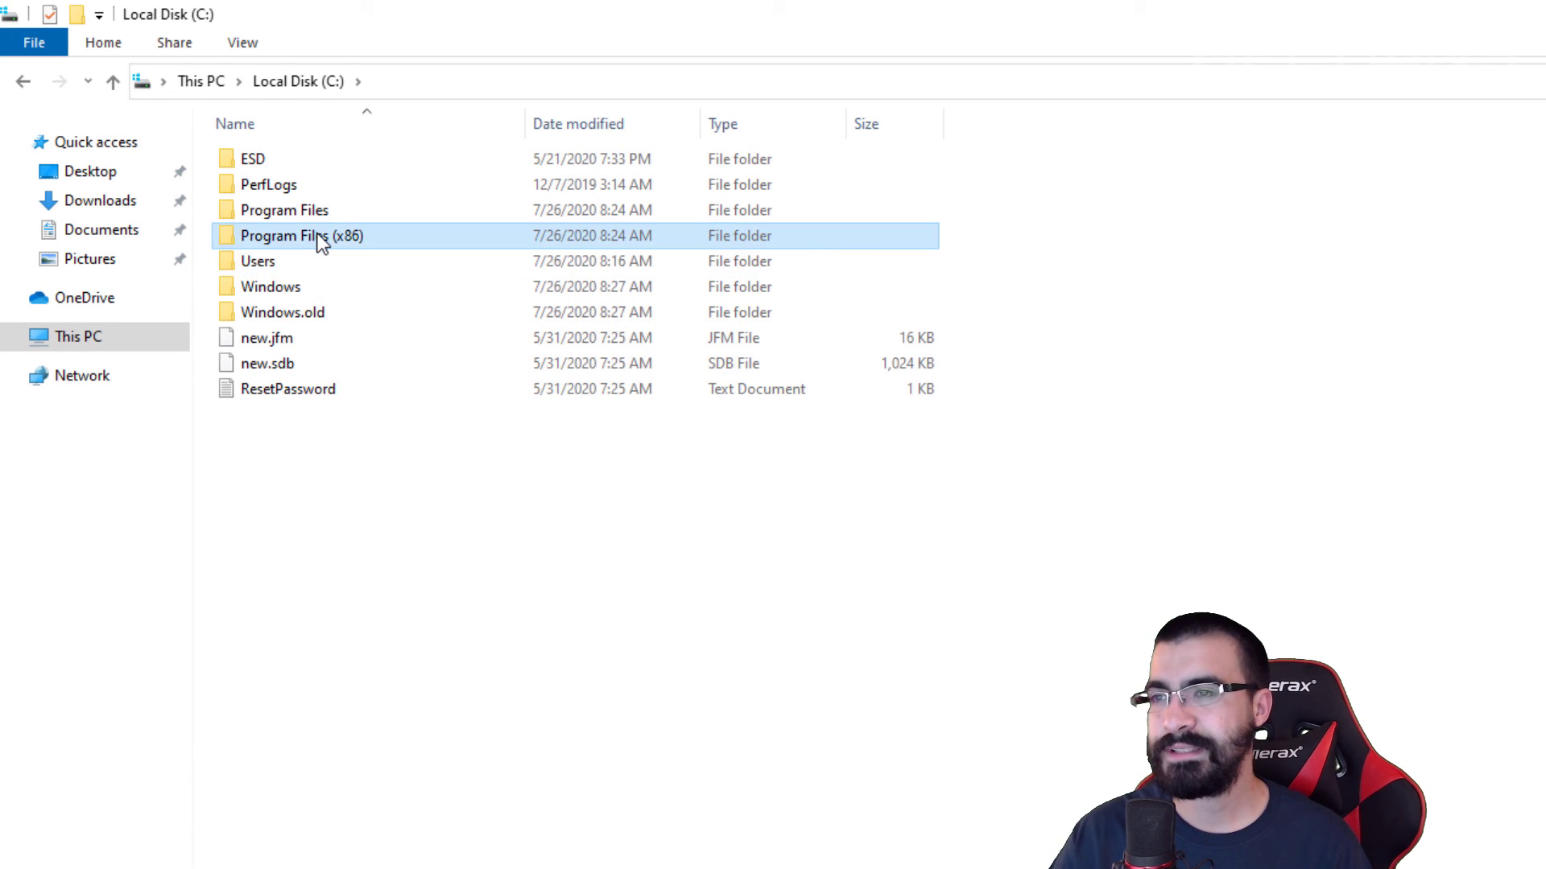
{"action": "double_click", "coordinate": [320, 238]}
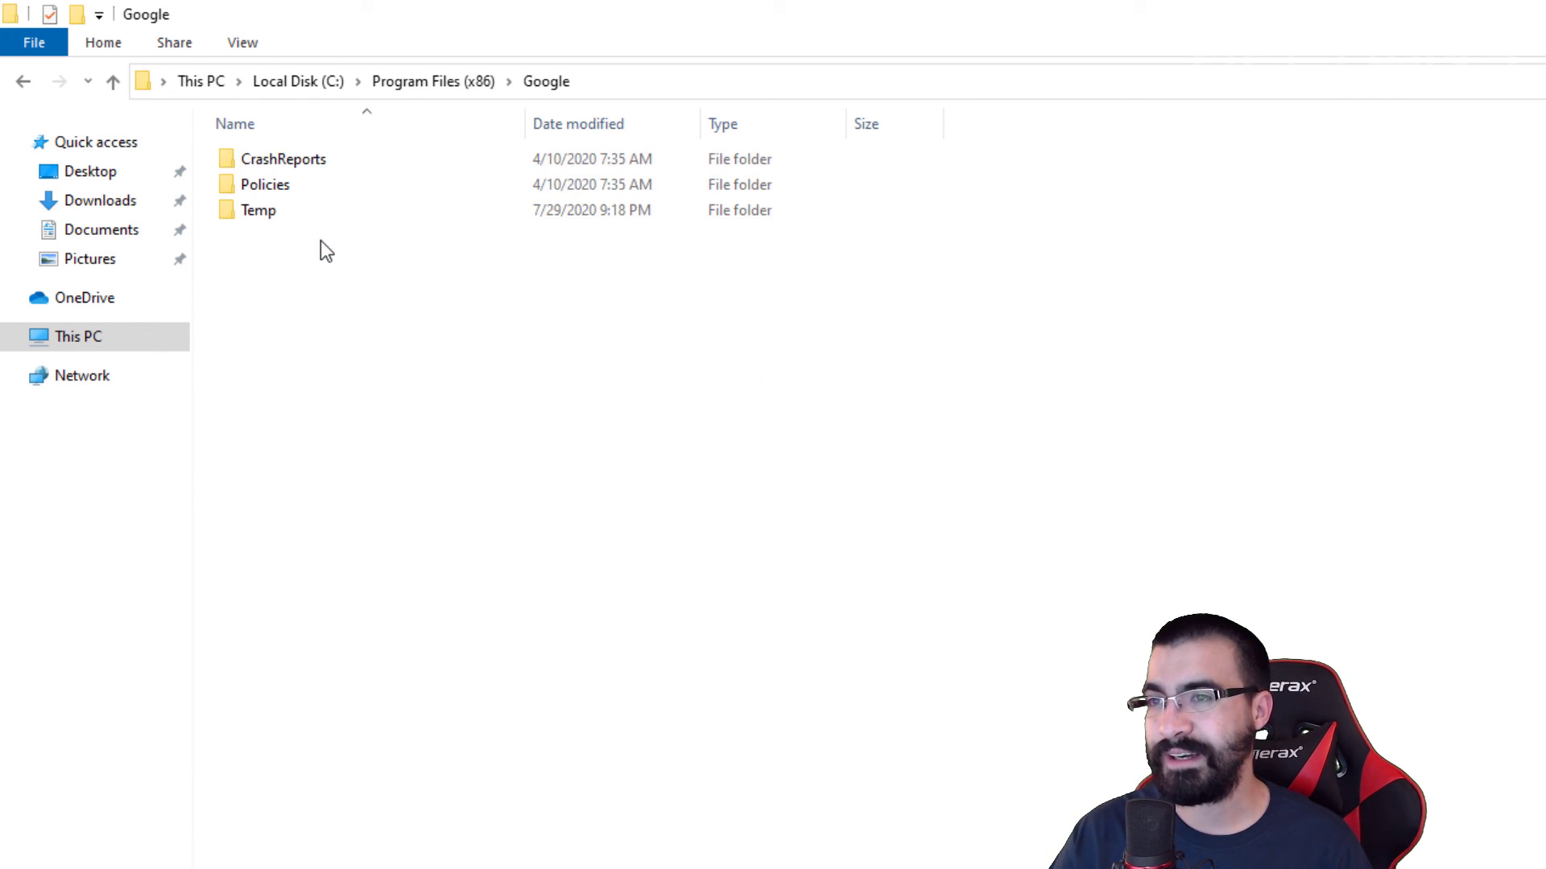
{"action": "left_click", "coordinate": [26, 82]}
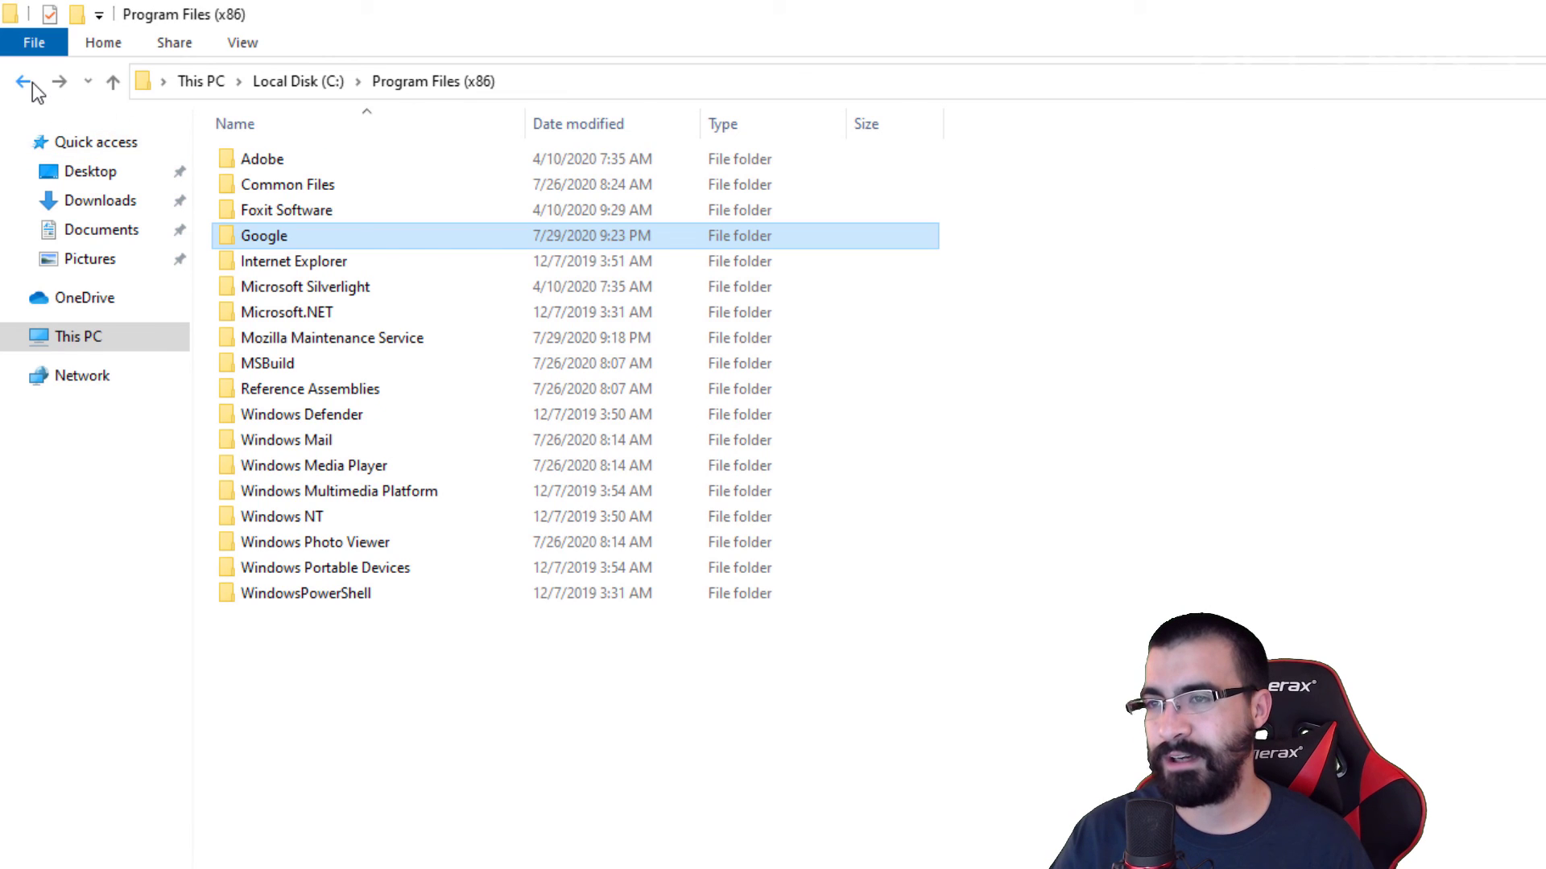
{"action": "right_click", "coordinate": [303, 242]}
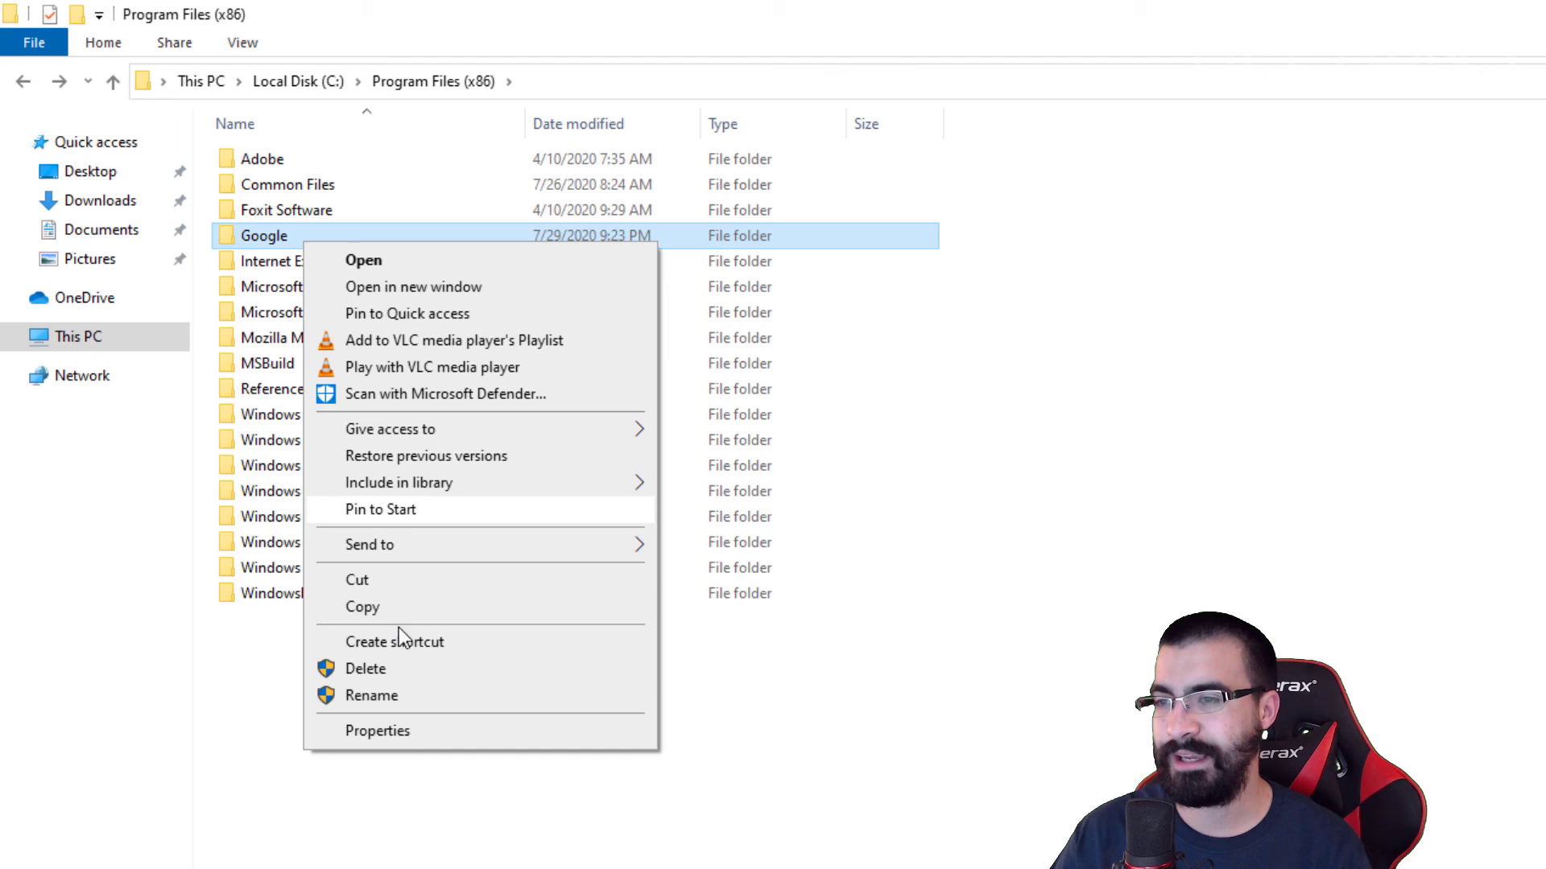
{"action": "left_click", "coordinate": [394, 670]}
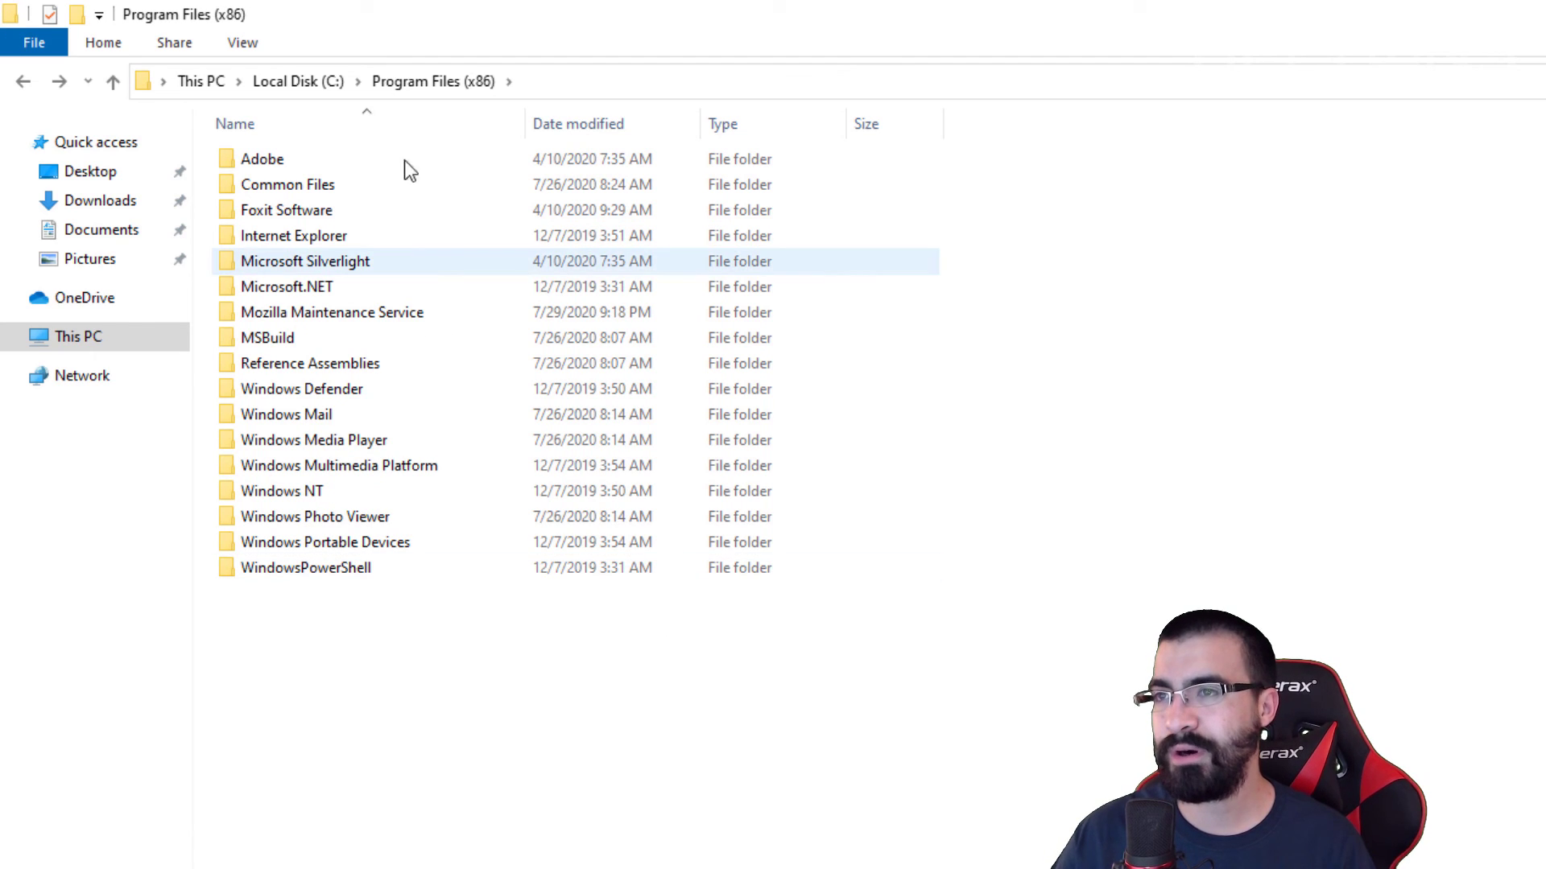
{"action": "left_click", "coordinate": [326, 84]}
{"action": "double_click", "coordinate": [322, 208]}
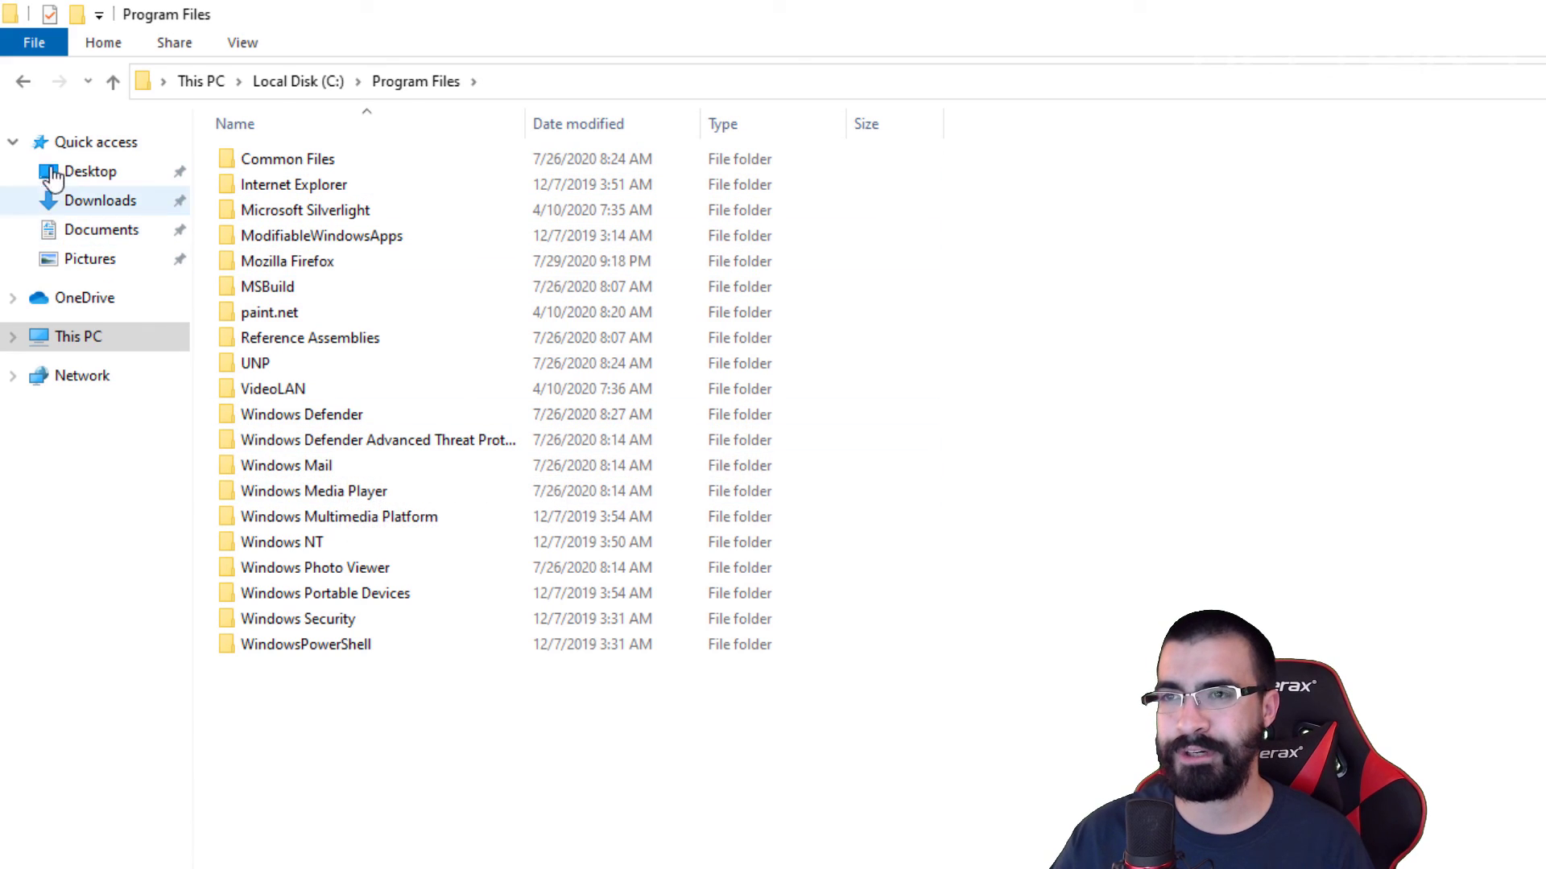
Turn on Hidden items at the root of C: and open the ProgramData folder.
{"action": "left_click", "coordinate": [23, 81]}
{"action": "left_click", "coordinate": [233, 45]}
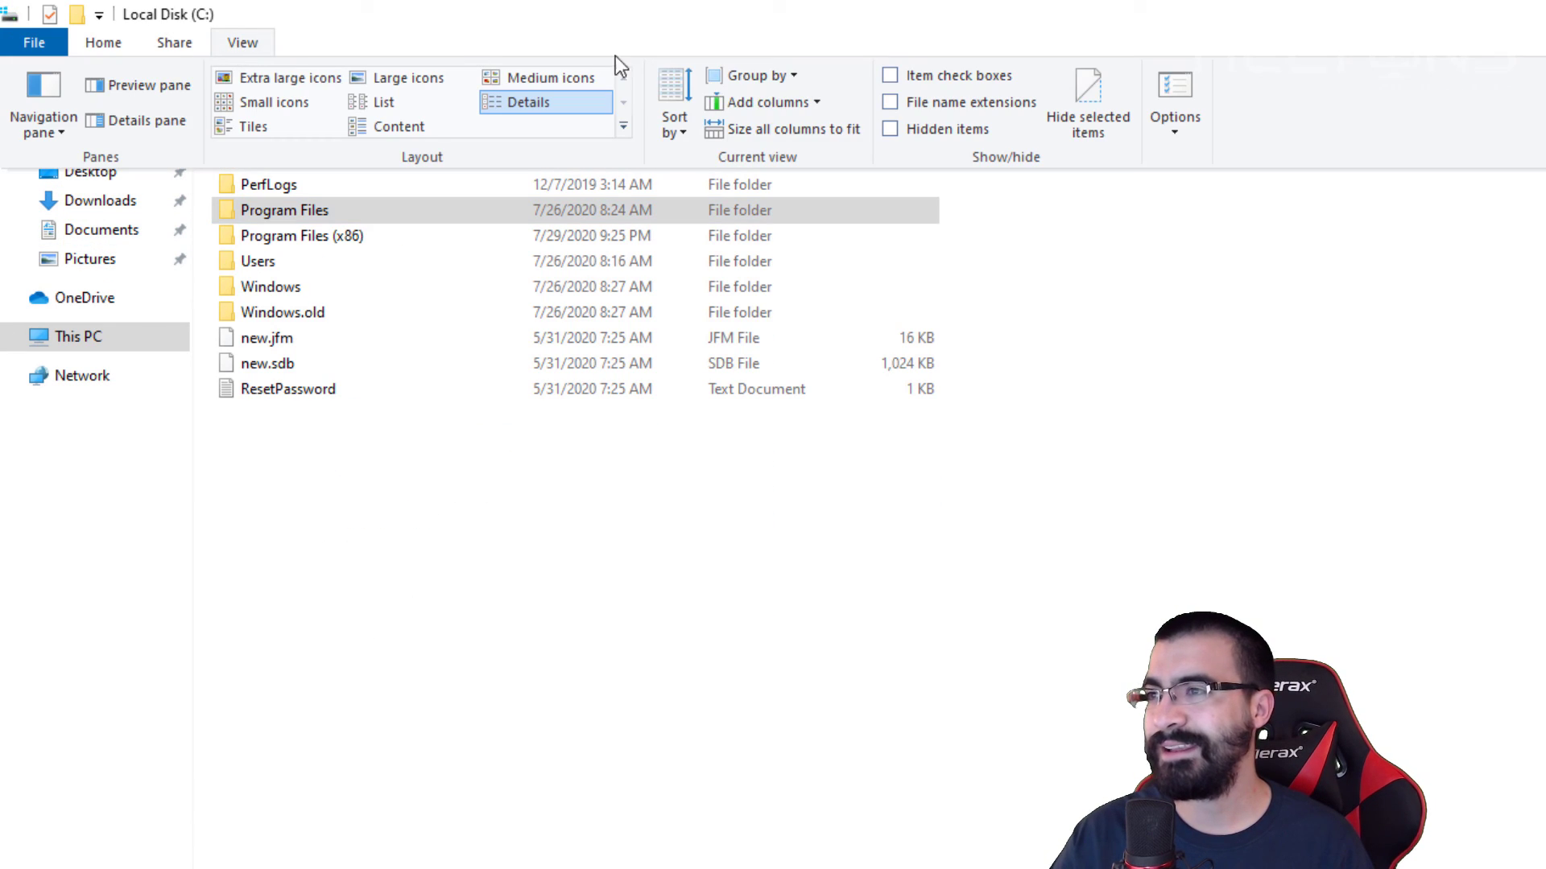
{"action": "left_click", "coordinate": [890, 129]}
{"action": "left_click", "coordinate": [486, 506]}
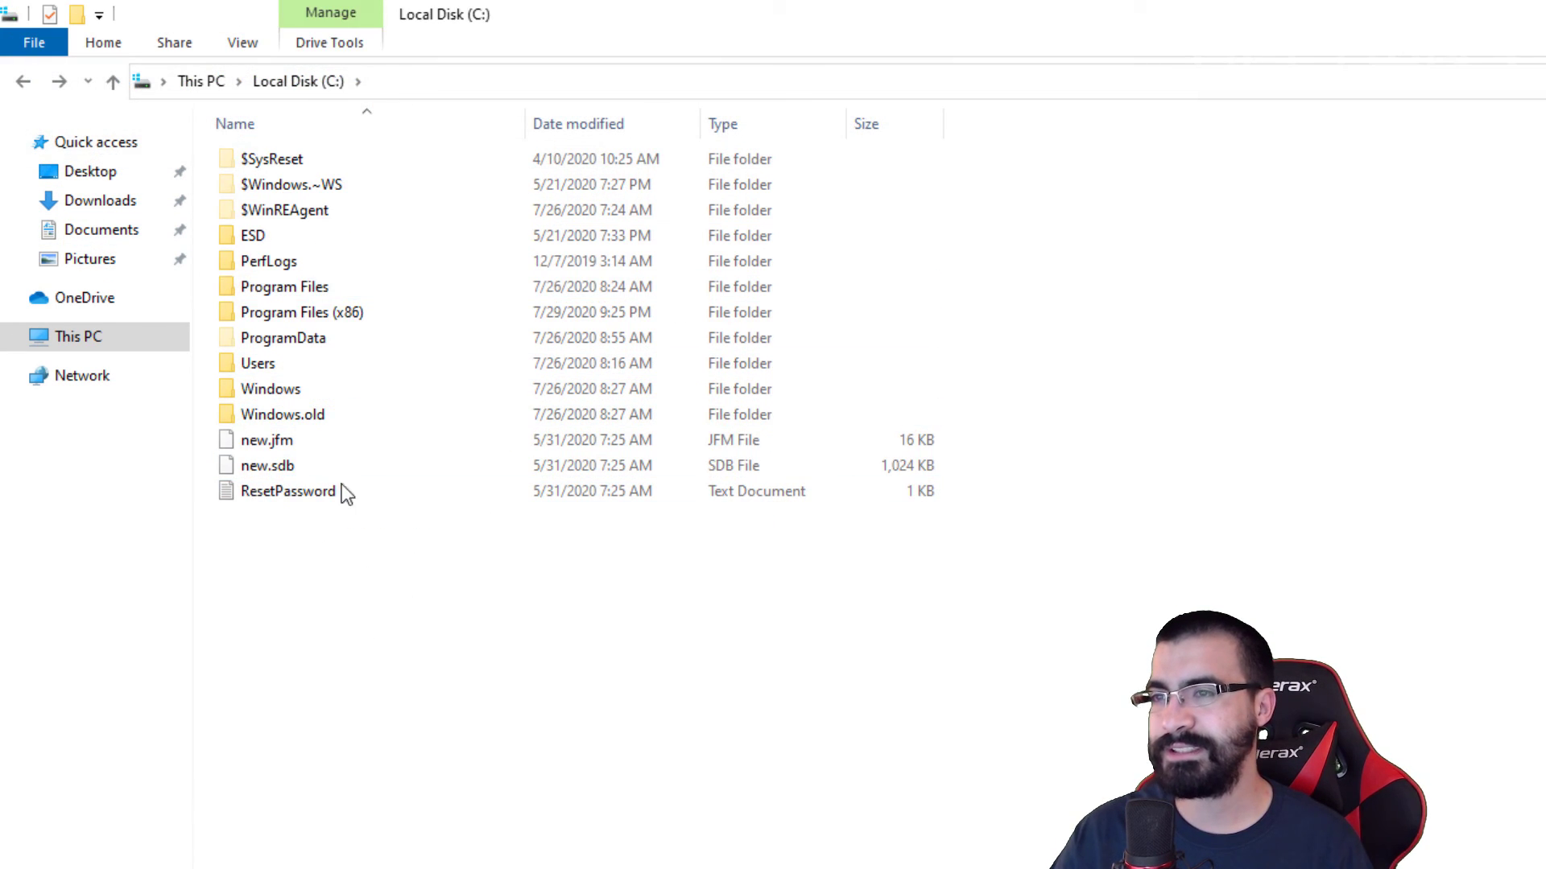
{"action": "double_click", "coordinate": [294, 341]}
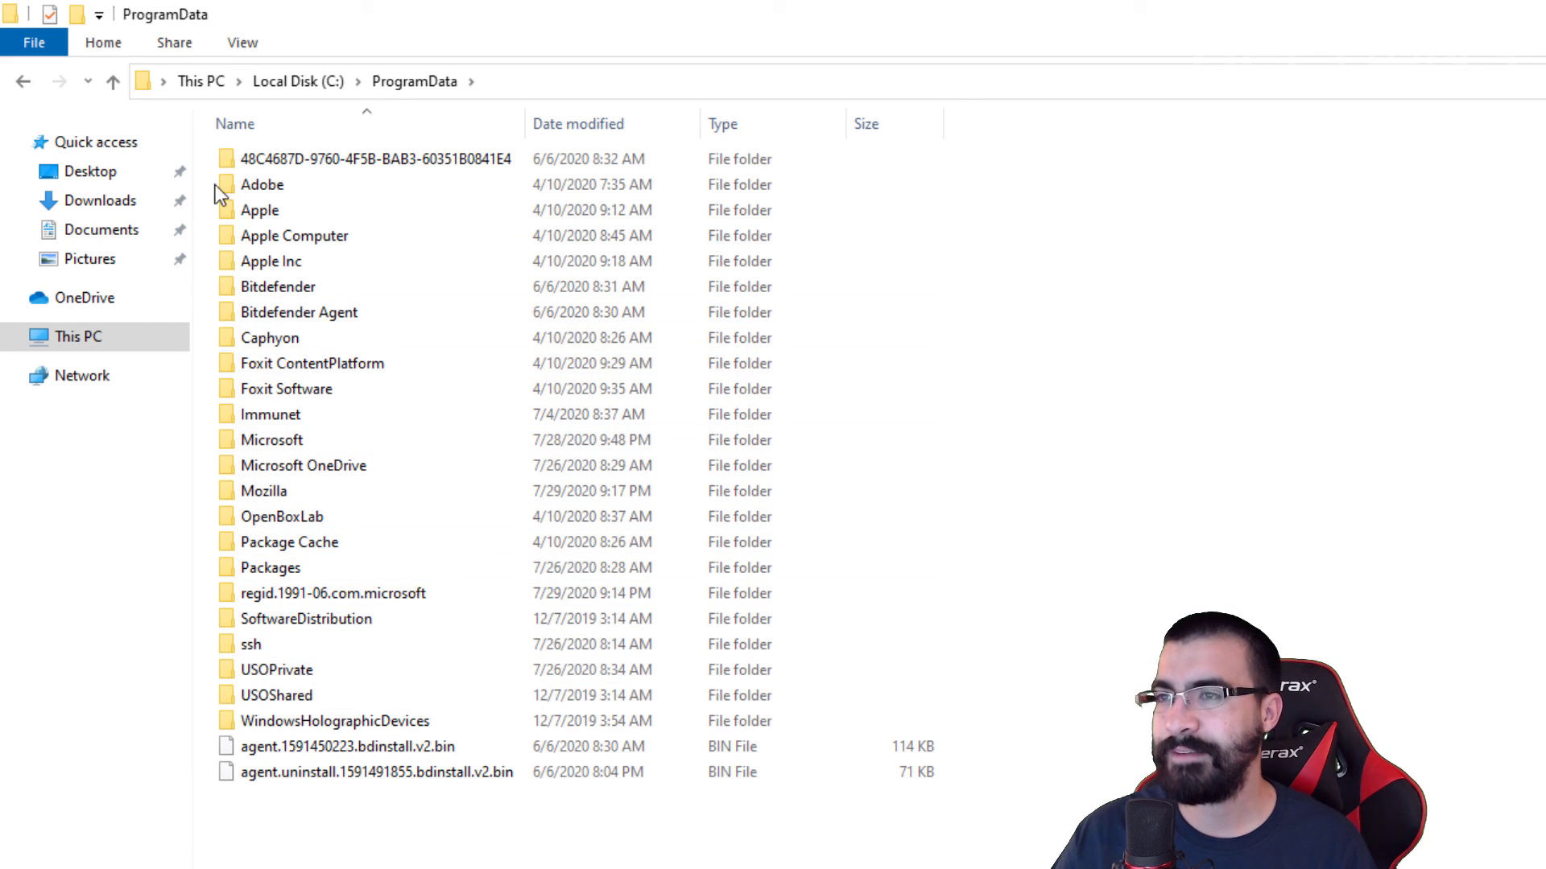
Turn hidden items back off and return to Local Disk (C:).
{"action": "left_click", "coordinate": [234, 41]}
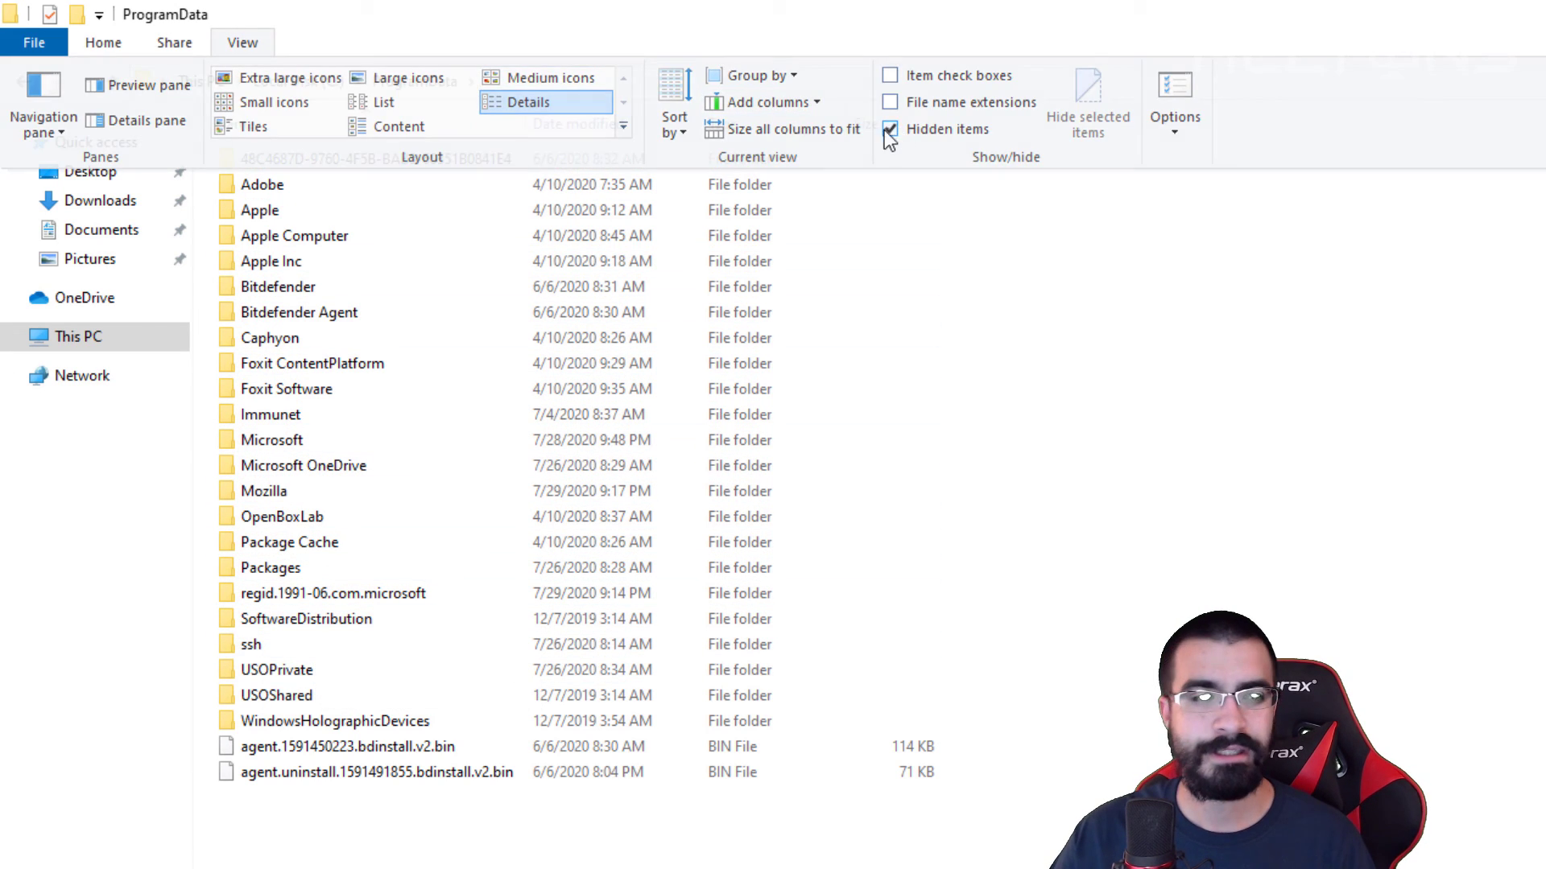
{"action": "key", "text": "Escape"}
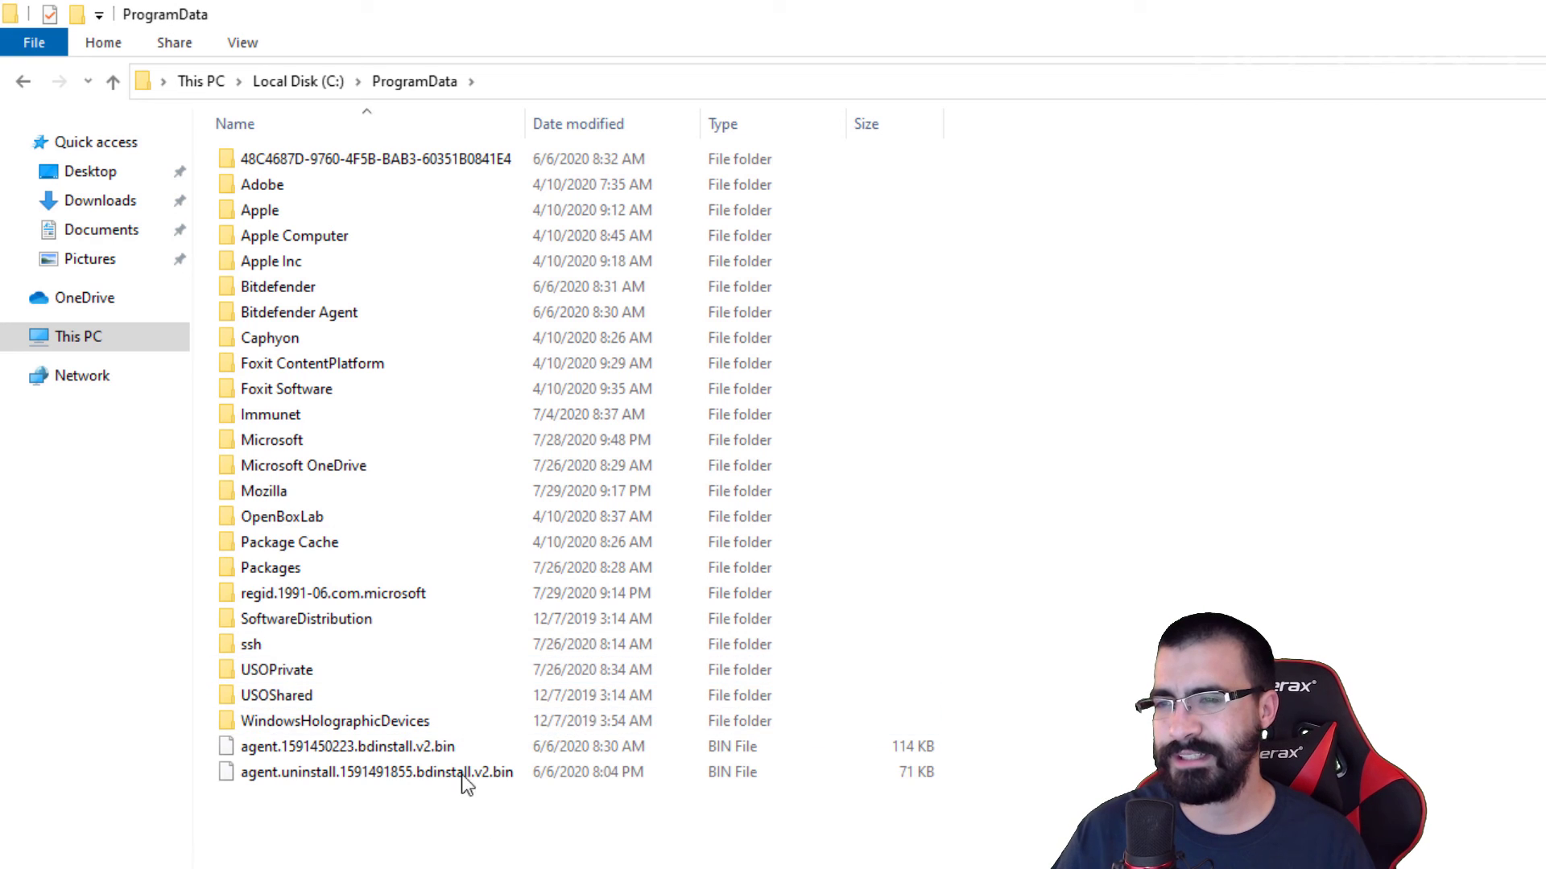
{"action": "left_click", "coordinate": [283, 81]}
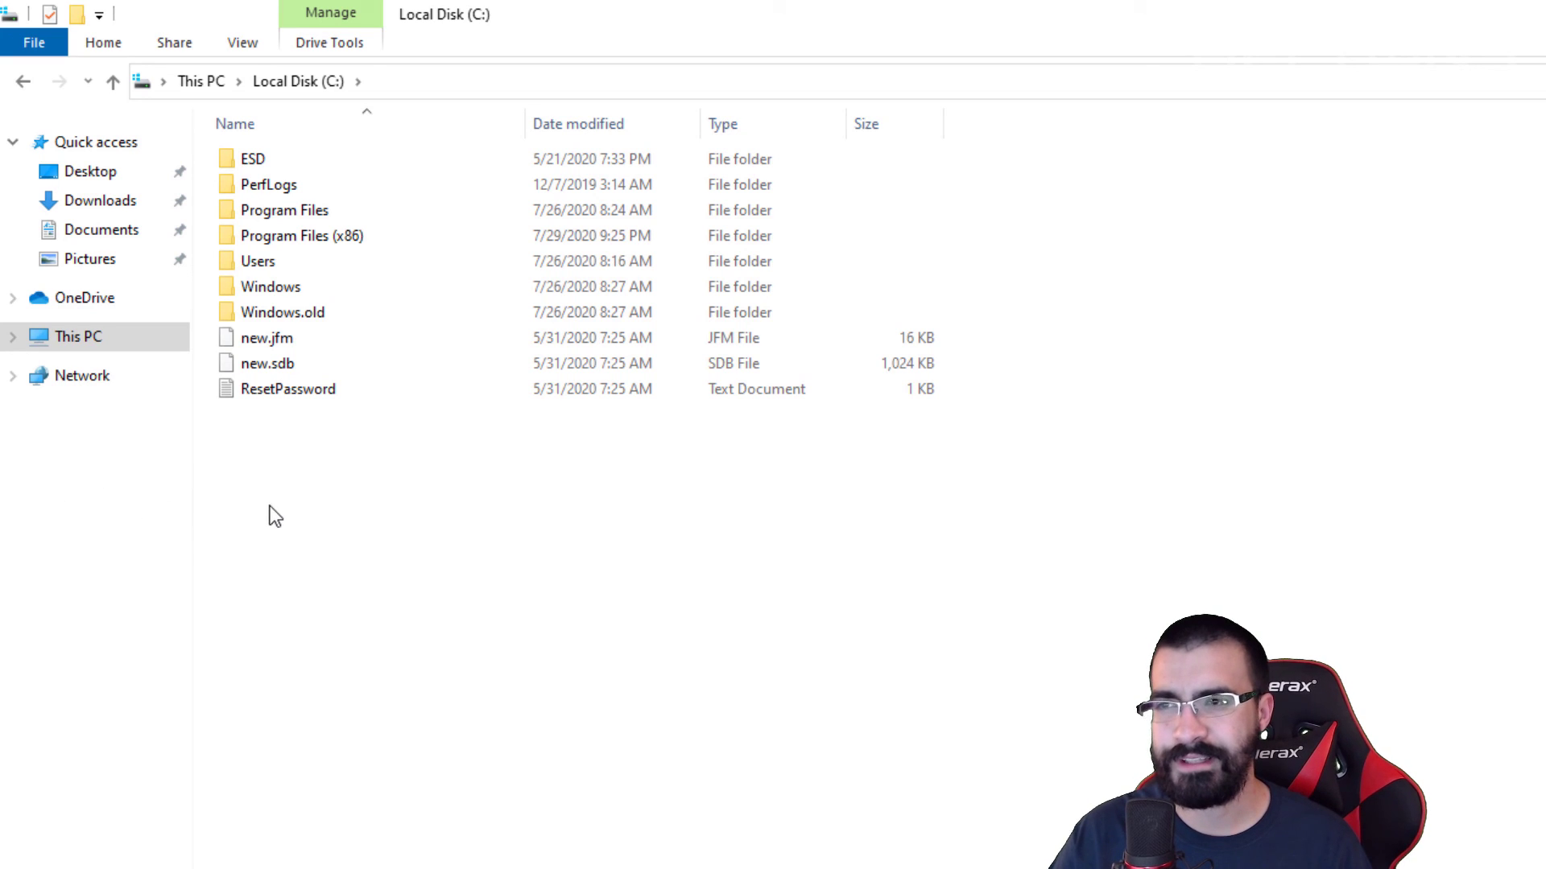
Look inside Program Files (x86) and Program Files for Google leftovers.
{"action": "double_click", "coordinate": [288, 234]}
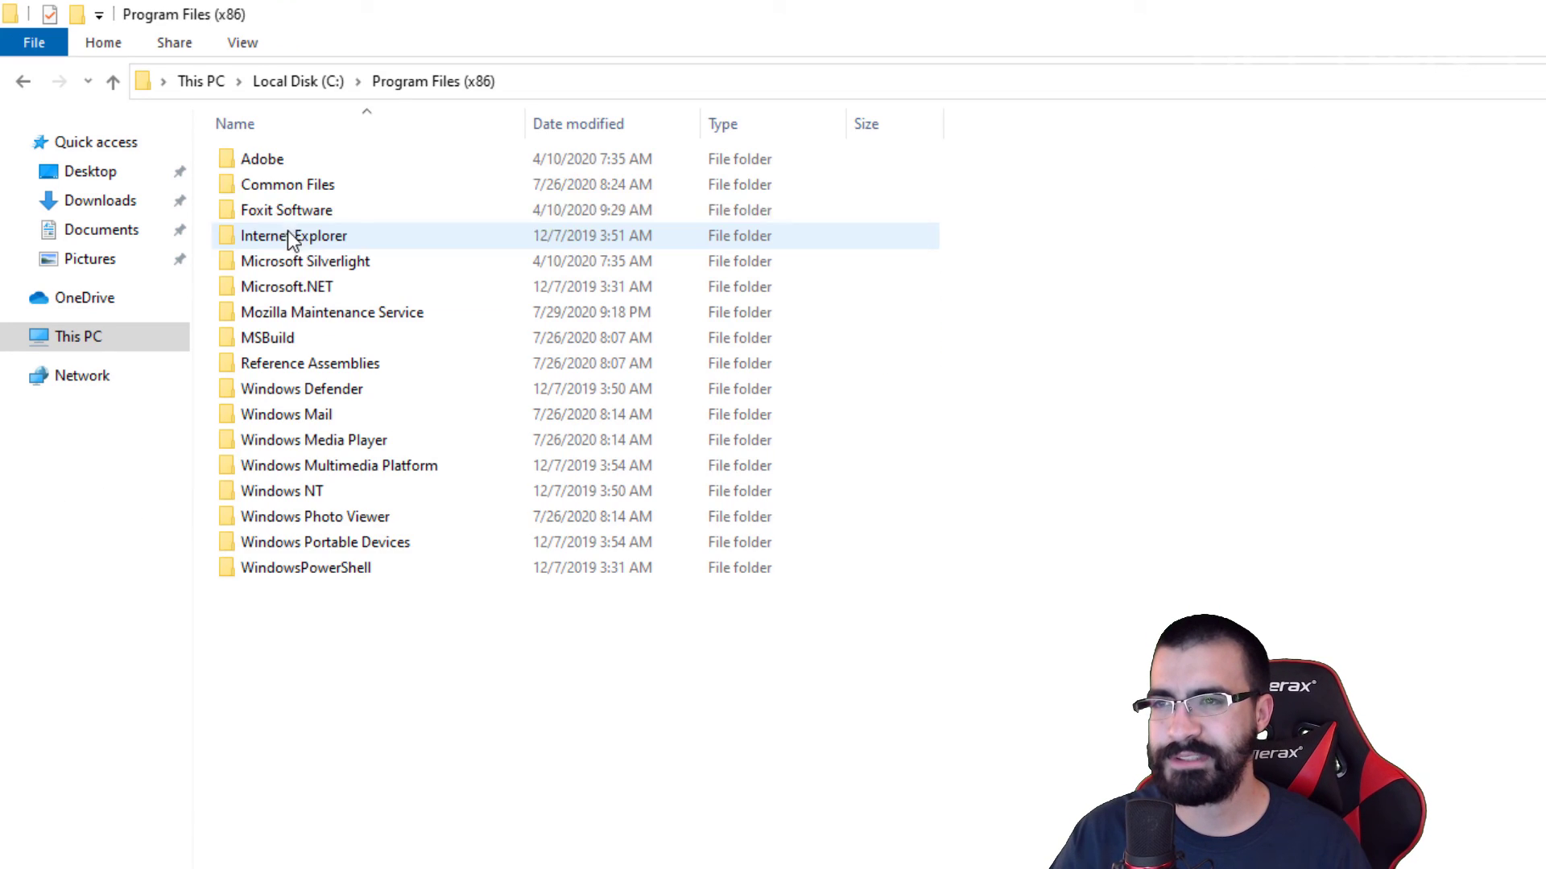
{"action": "left_click", "coordinate": [22, 82]}
{"action": "left_click", "coordinate": [254, 211]}
{"action": "double_click", "coordinate": [254, 211]}
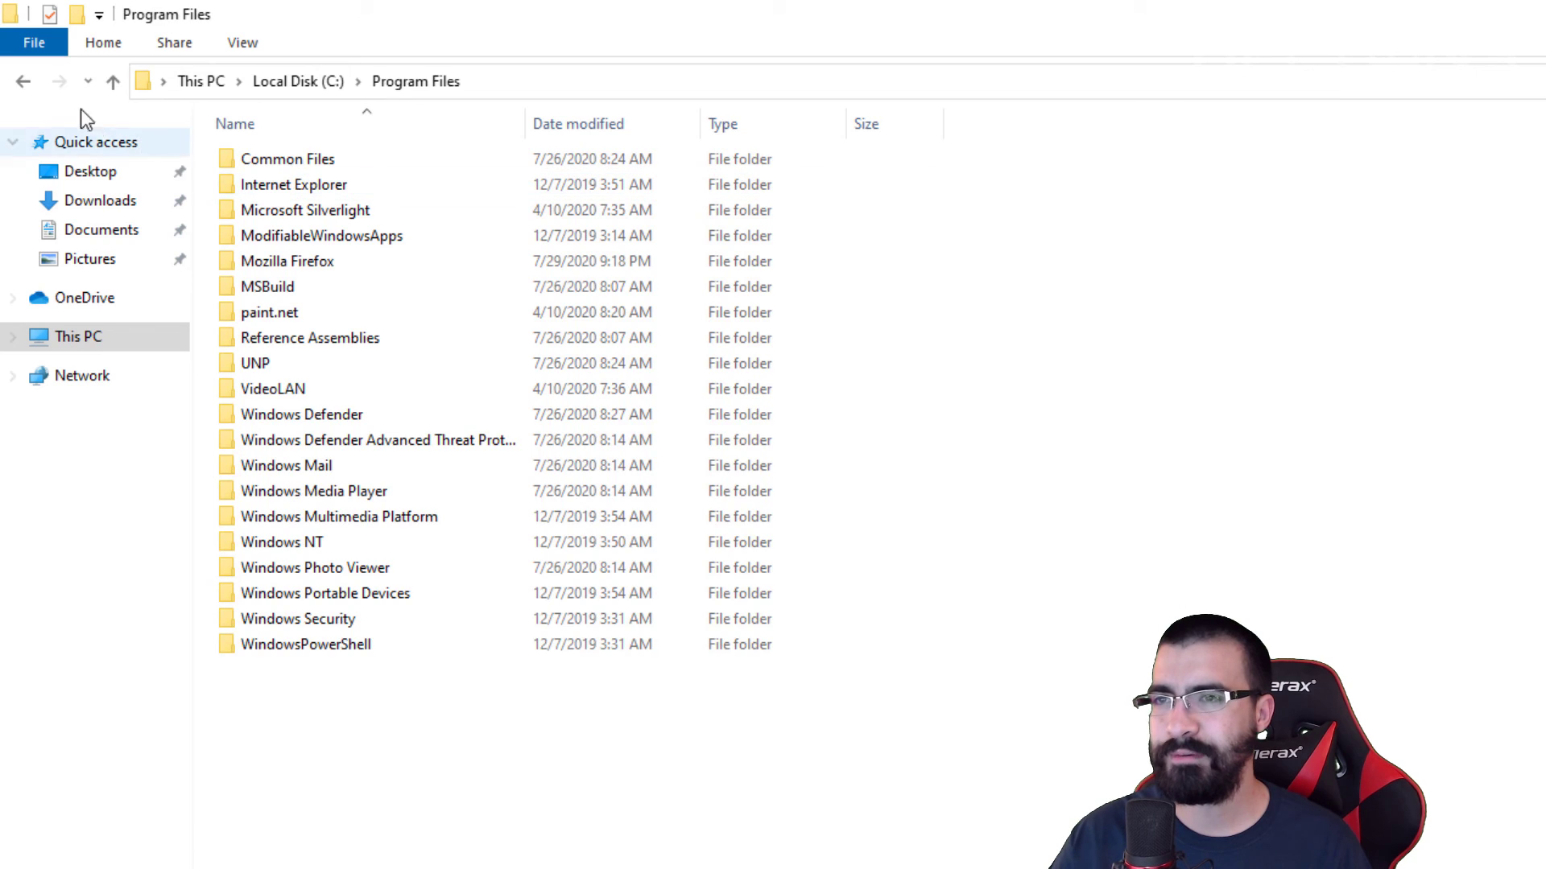
{"action": "left_click", "coordinate": [22, 81]}
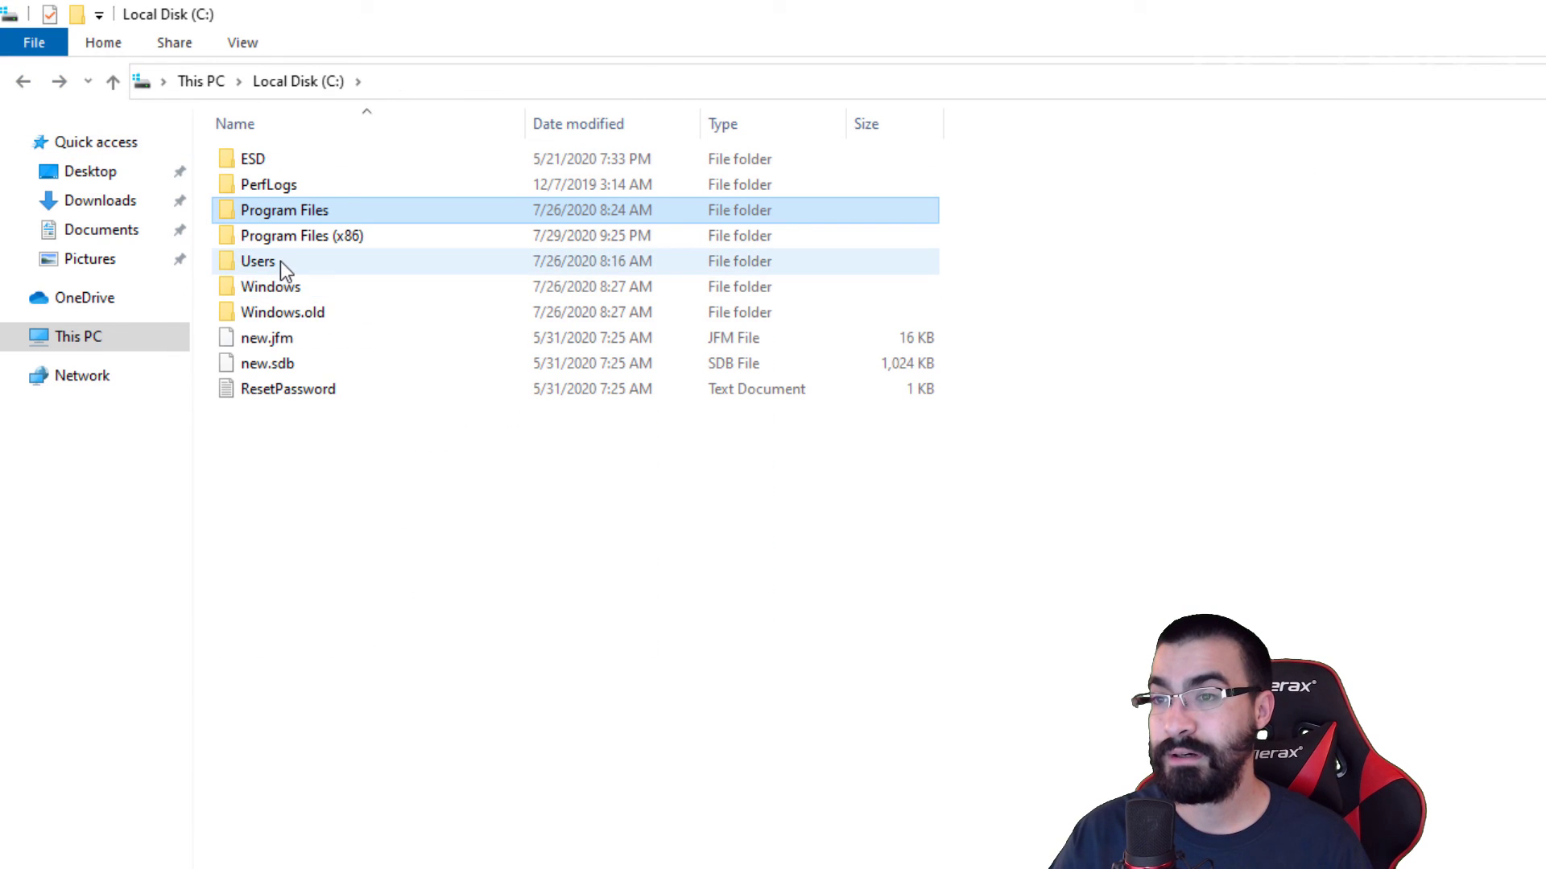
Open Users, check the User profile folder, then open the Public folder.
{"action": "double_click", "coordinate": [281, 261]}
{"action": "left_click", "coordinate": [275, 192]}
{"action": "double_click", "coordinate": [275, 192]}
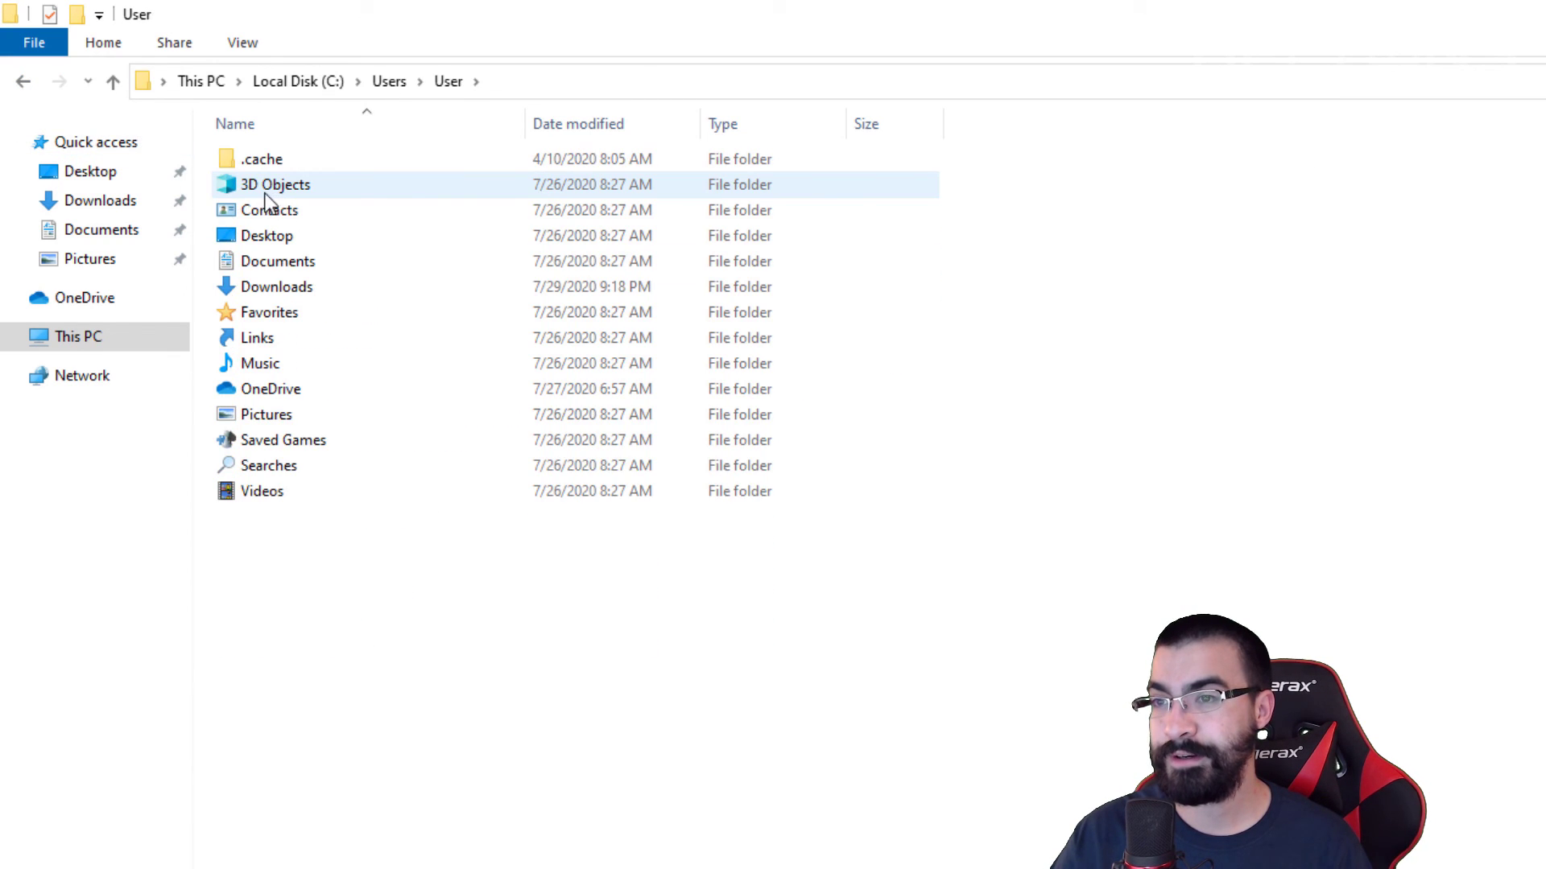
{"action": "left_click", "coordinate": [20, 84]}
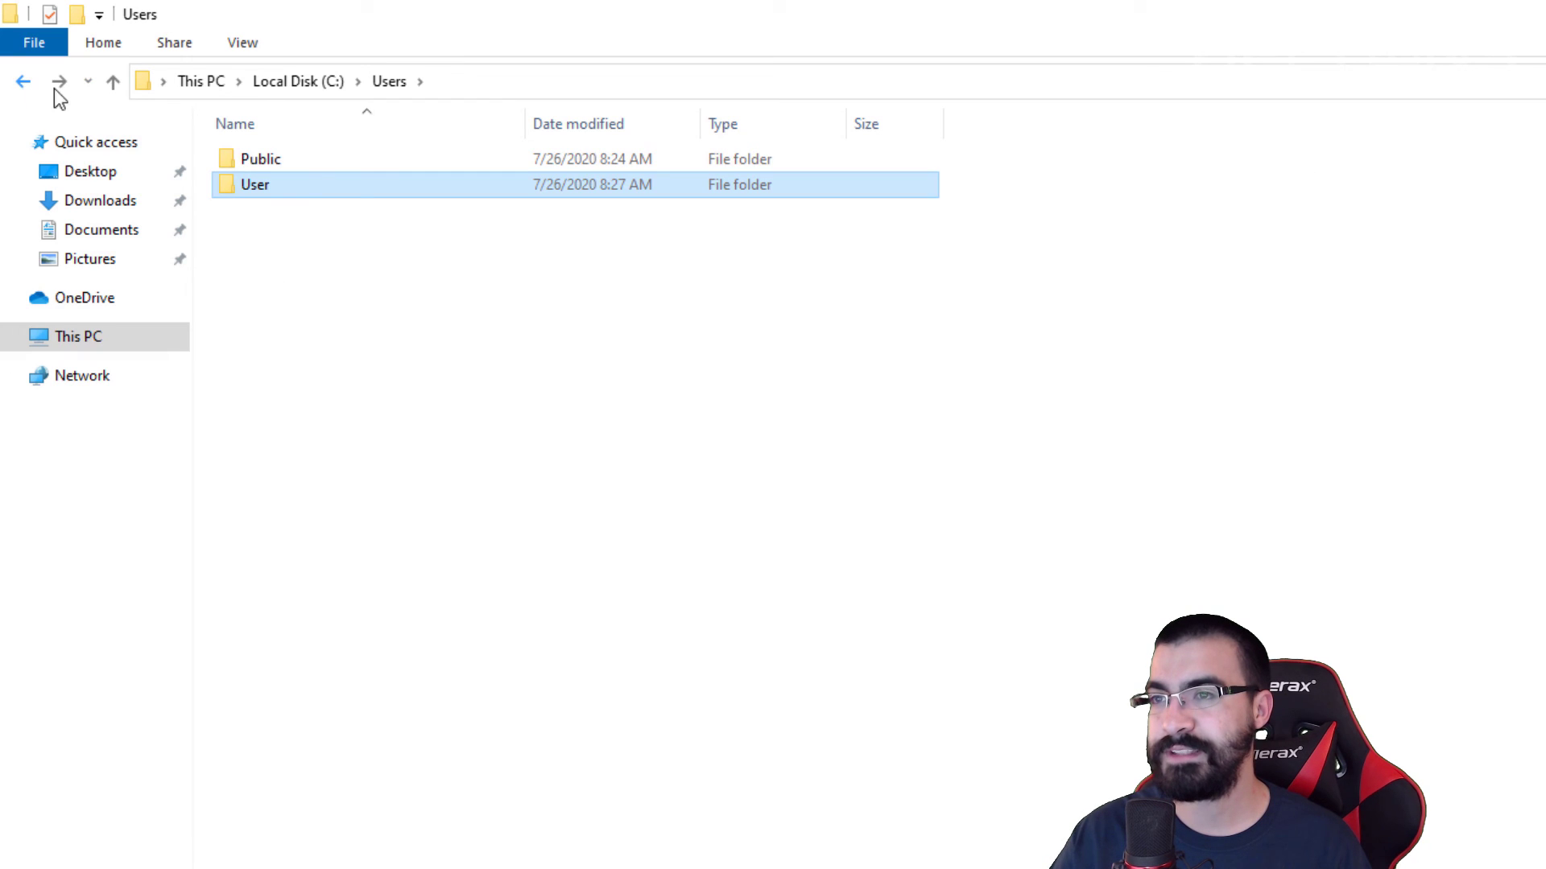
{"action": "double_click", "coordinate": [253, 164]}
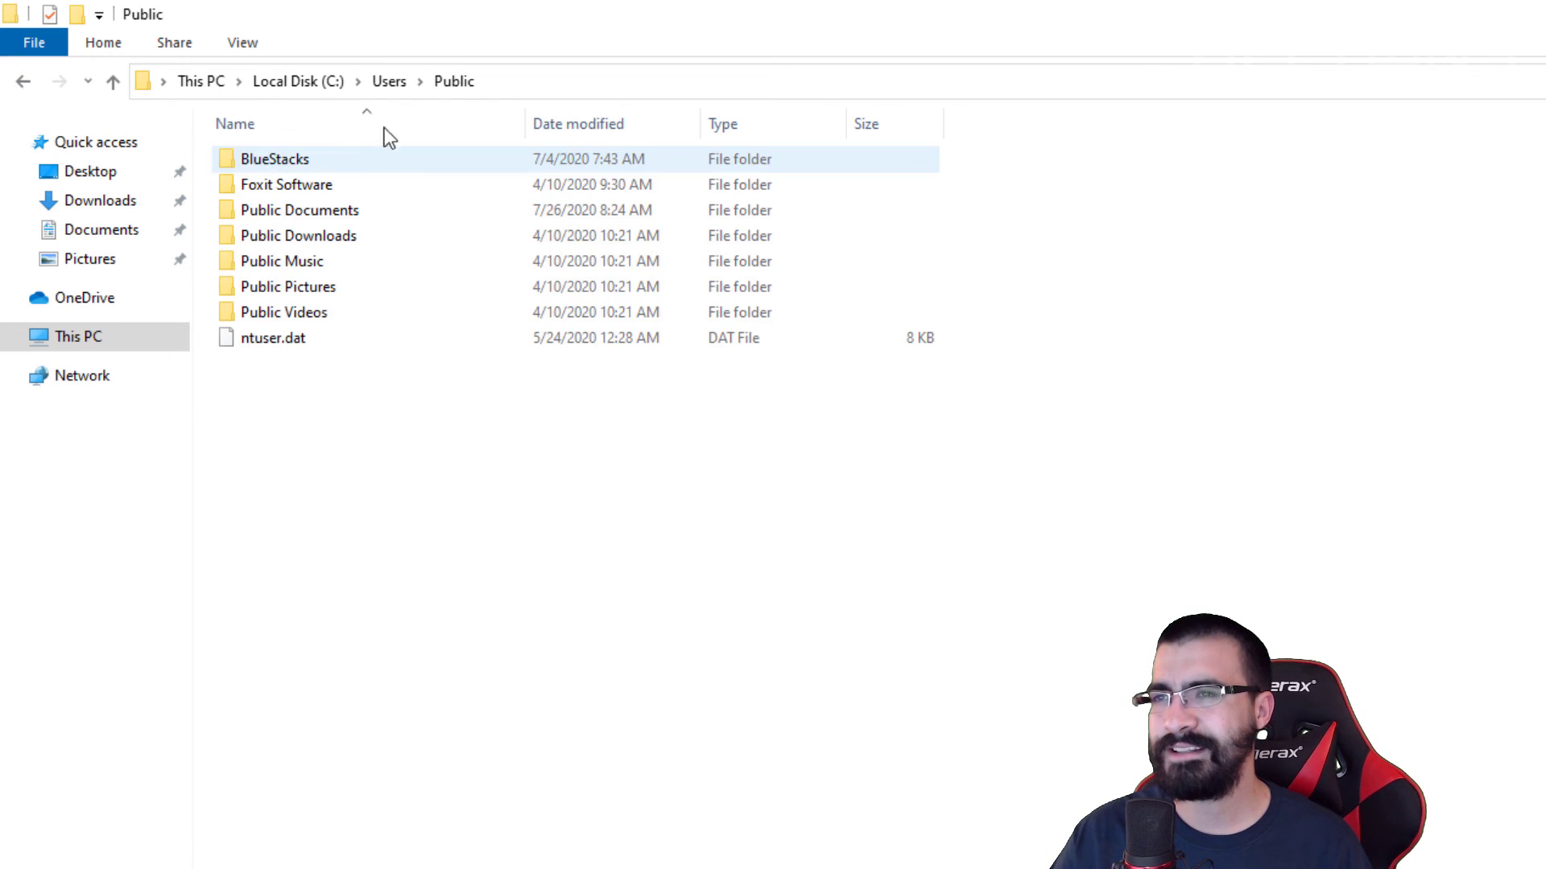
Append \appdata to the Public folder path and dismiss the folder-not-found error.
{"action": "left_click", "coordinate": [519, 84]}
{"action": "left_click", "coordinate": [512, 84]}
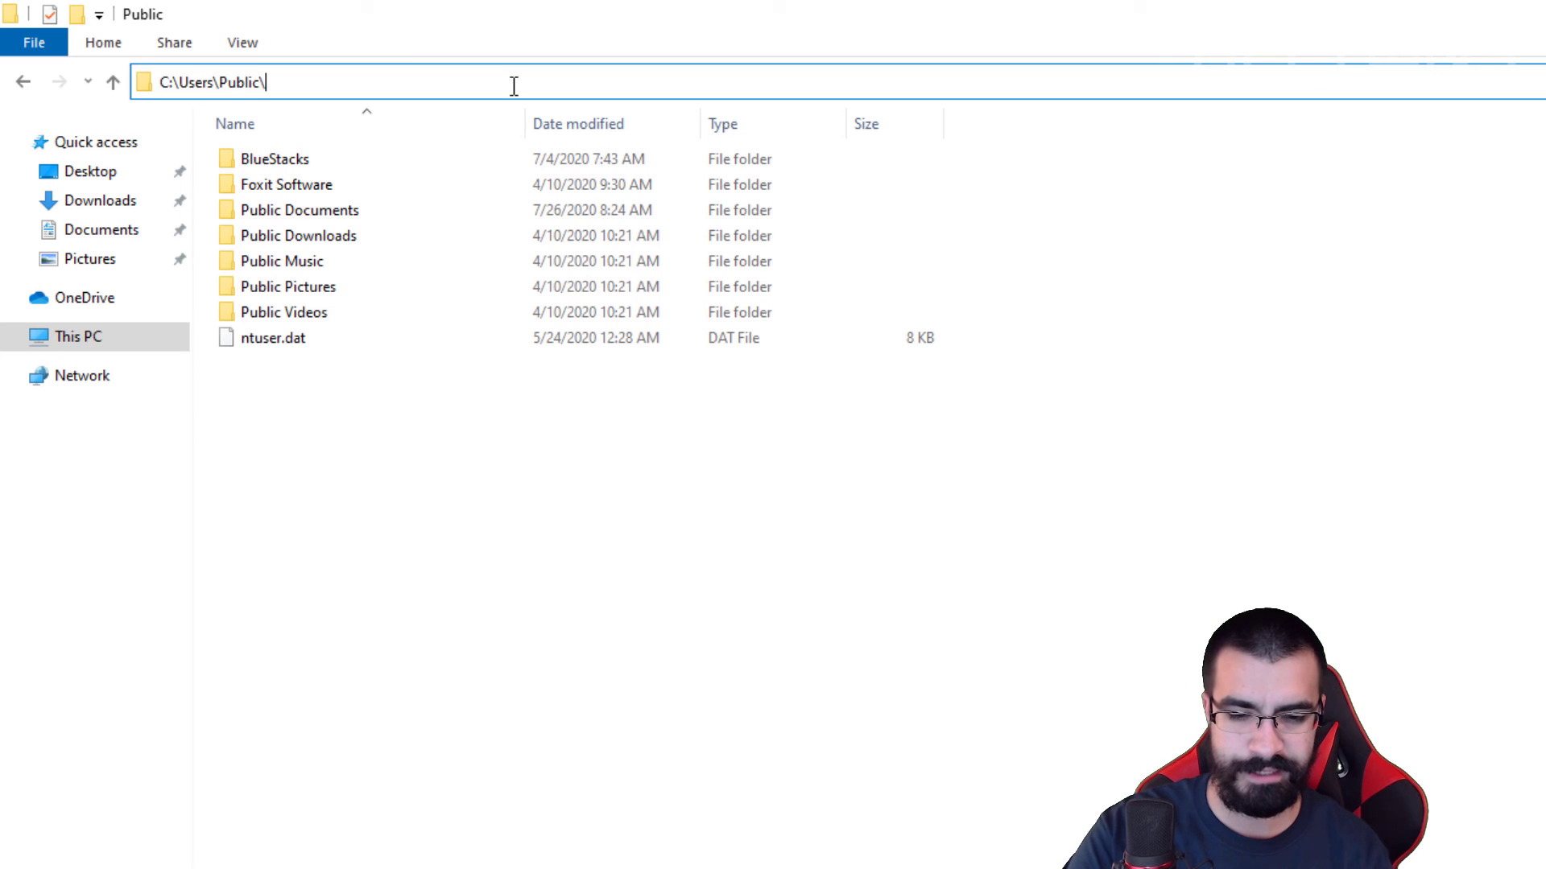
{"action": "type", "text": "\\appdata"}
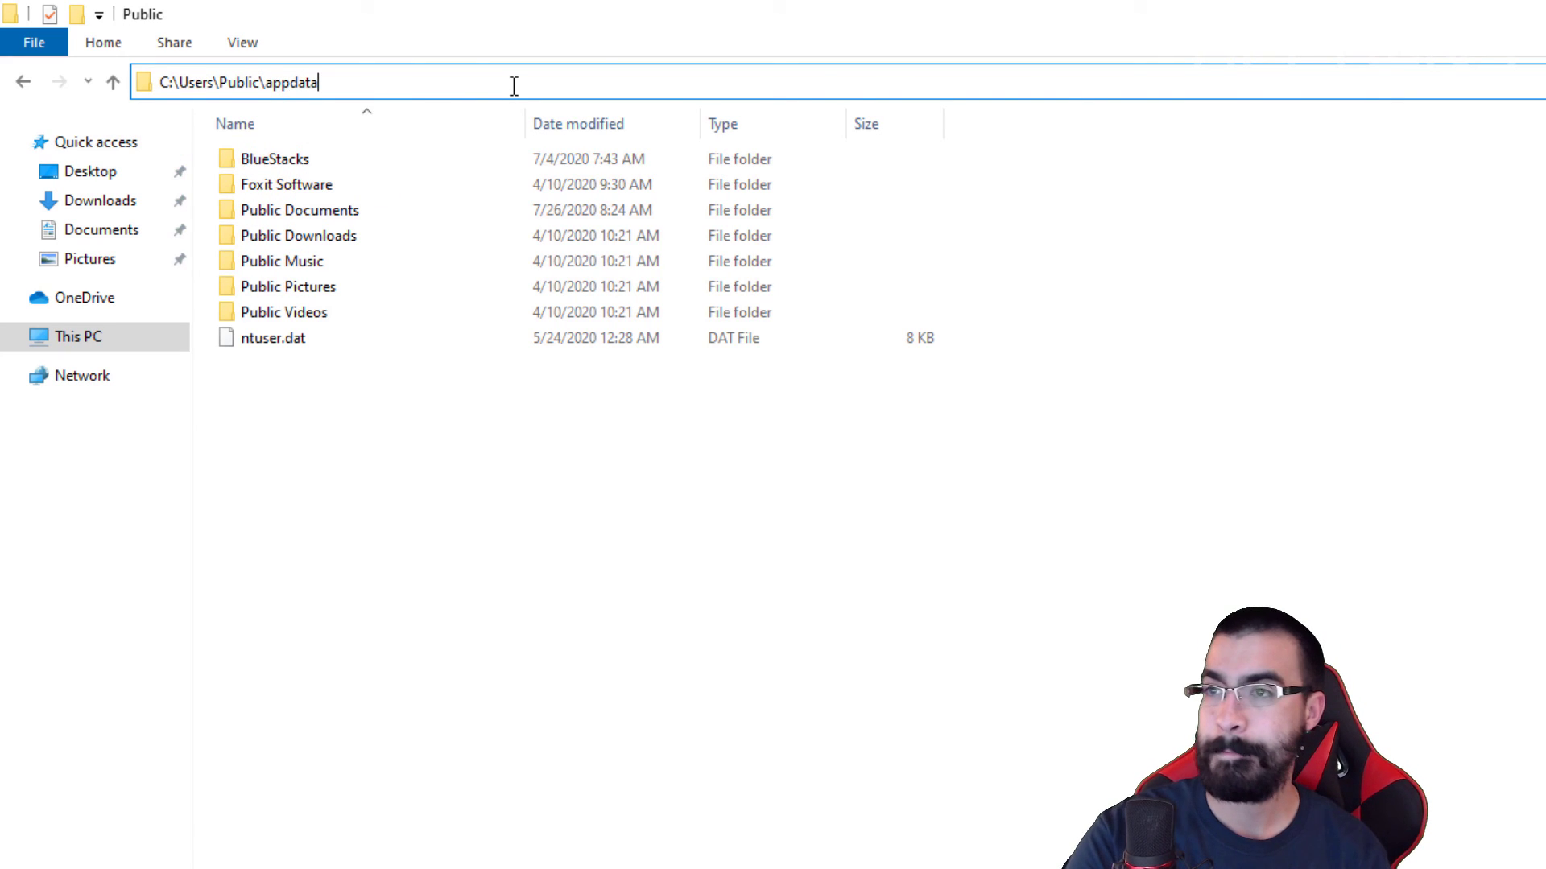
{"action": "key", "text": "Return"}
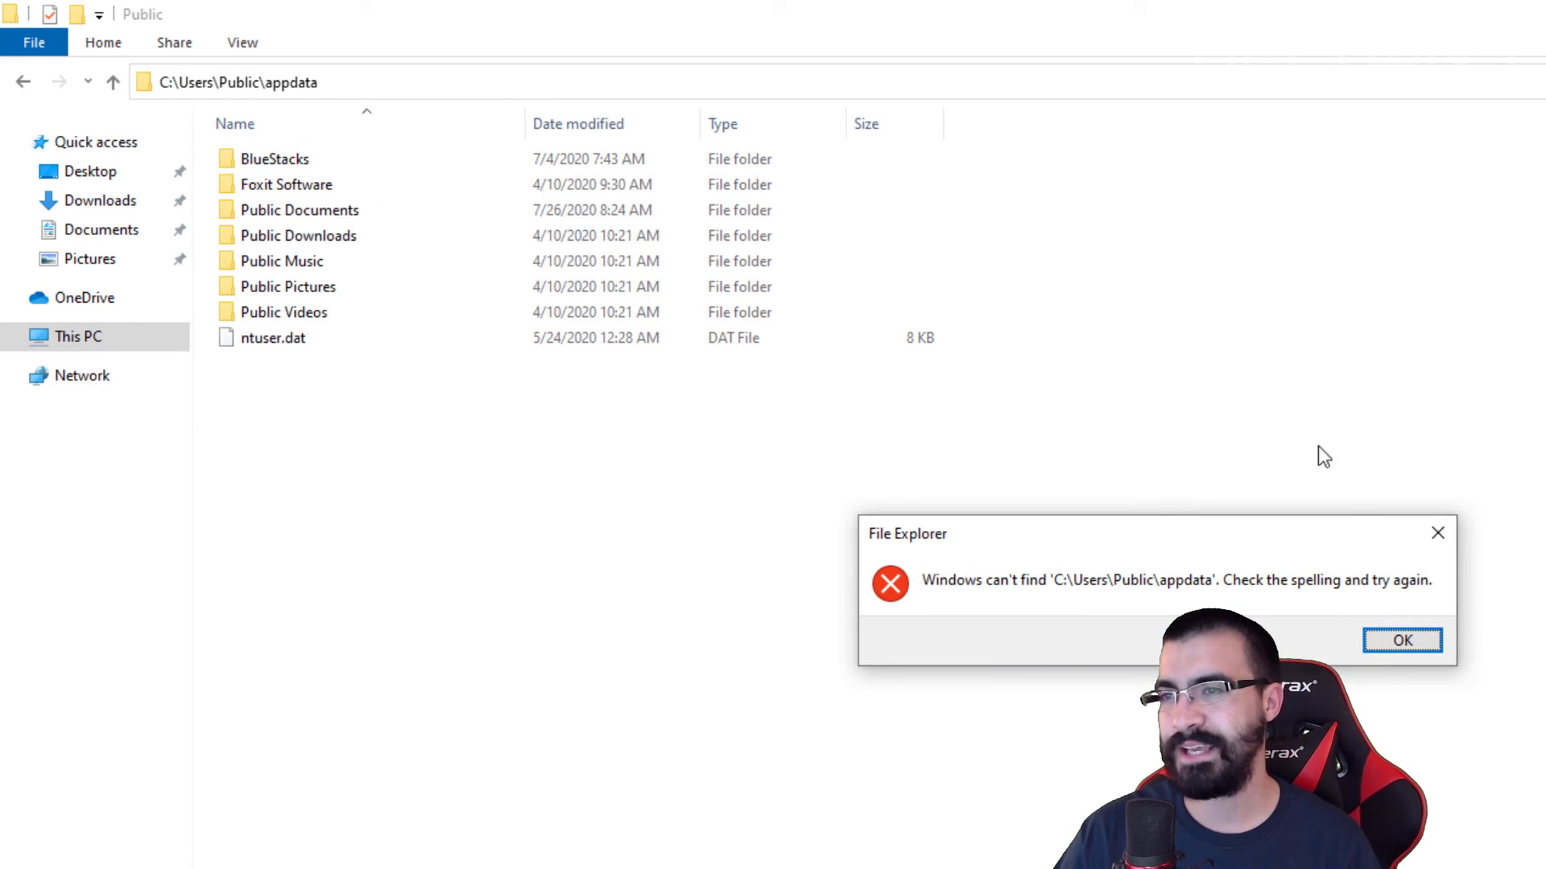
{"action": "left_click", "coordinate": [1438, 533]}
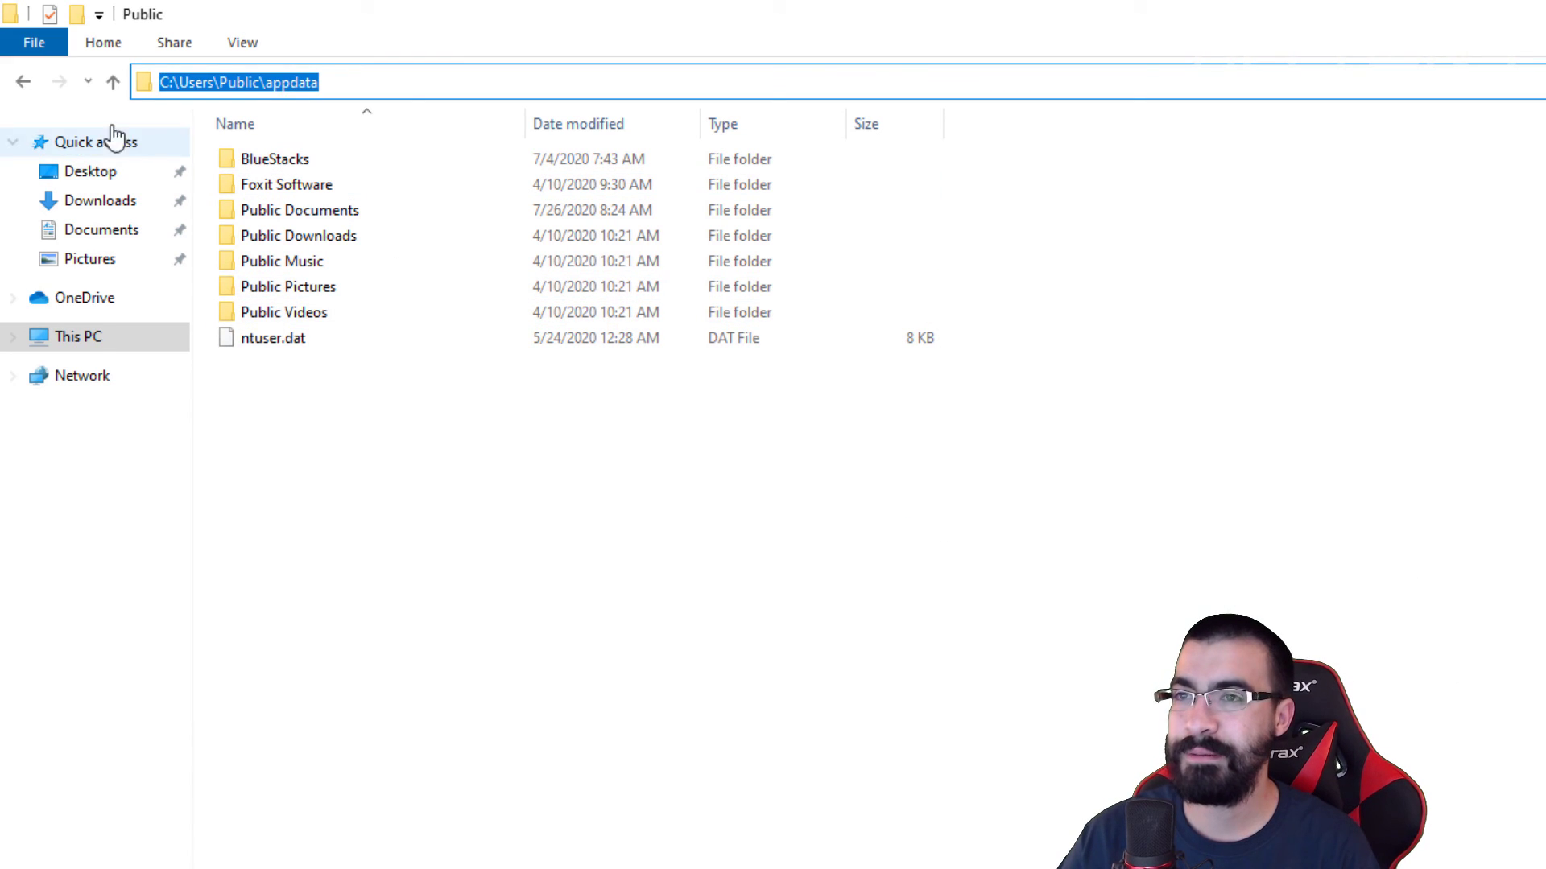
Back out to C: and check Windows.old's Program Files (x86) and Program Files folders.
{"action": "left_click", "coordinate": [27, 84]}
{"action": "left_click", "coordinate": [32, 84]}
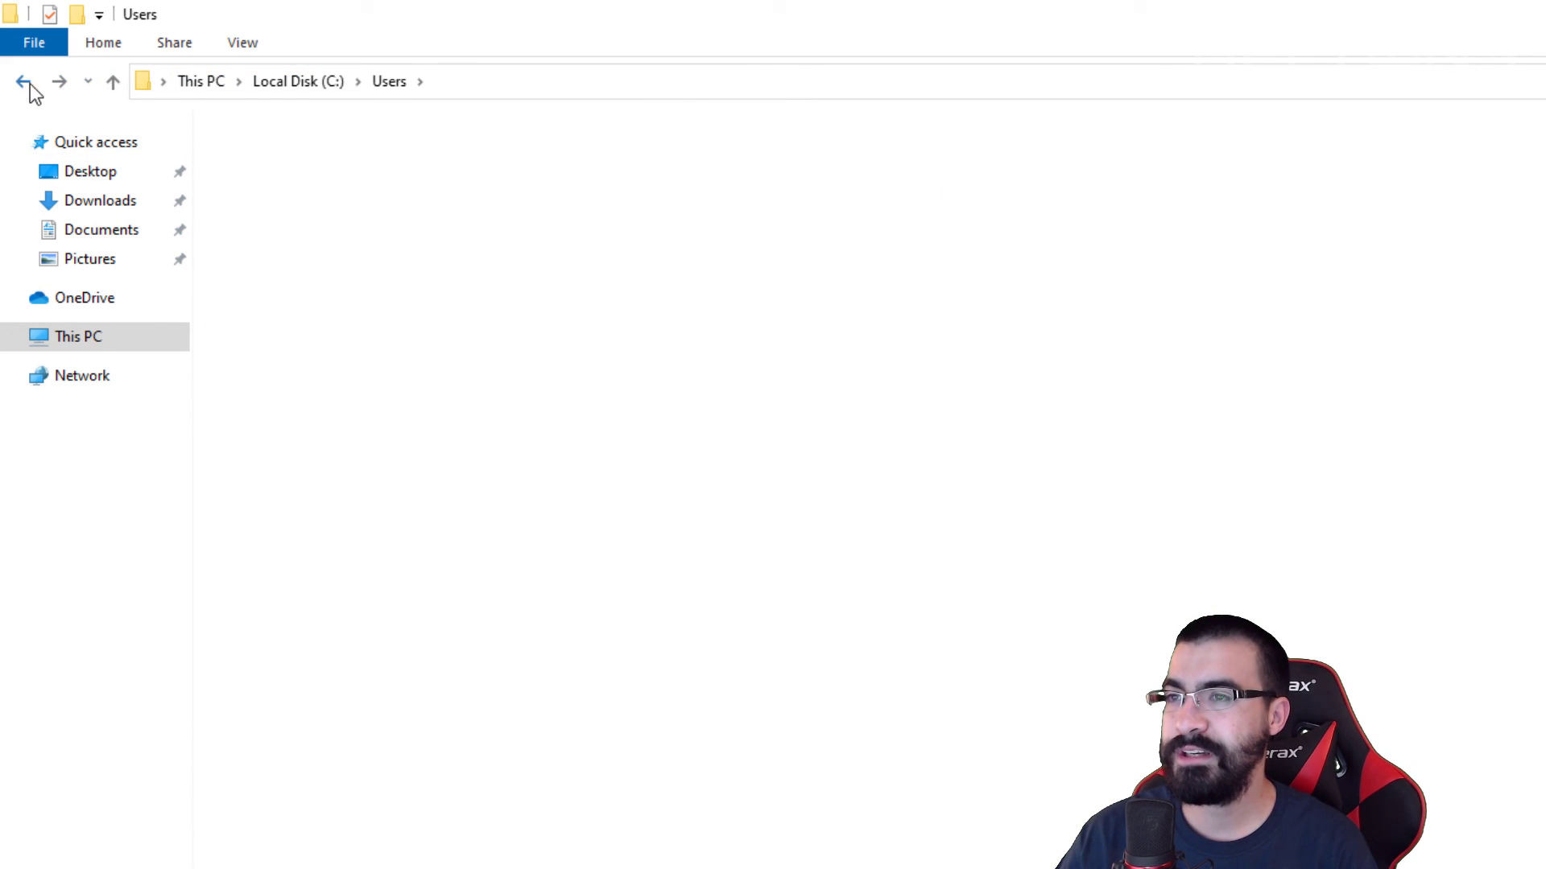
{"action": "left_click", "coordinate": [322, 451]}
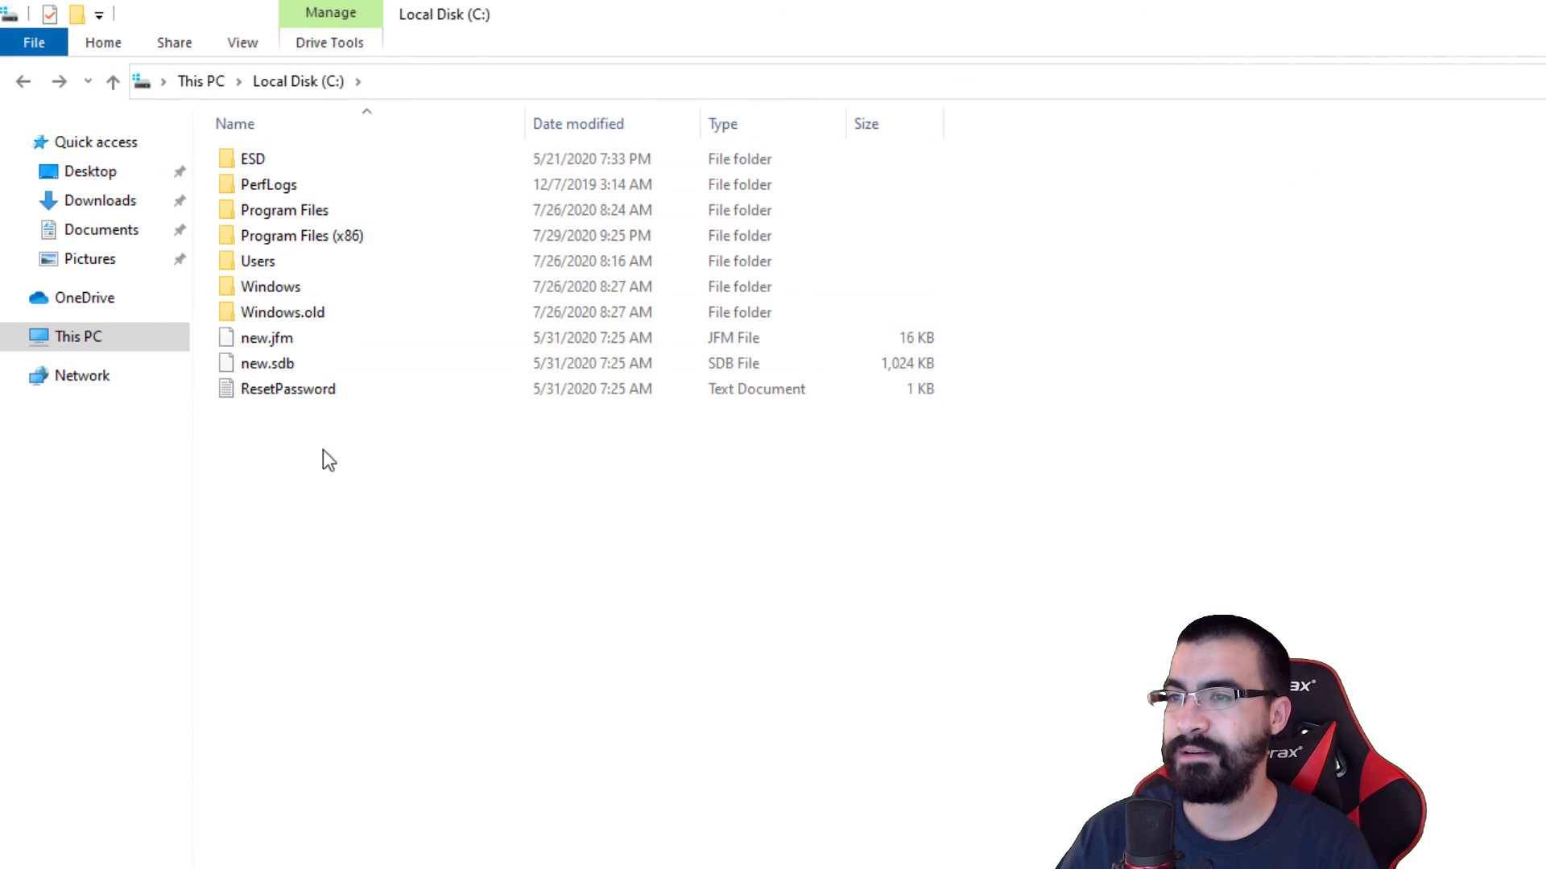
{"action": "left_click", "coordinate": [567, 316]}
{"action": "double_click", "coordinate": [567, 317]}
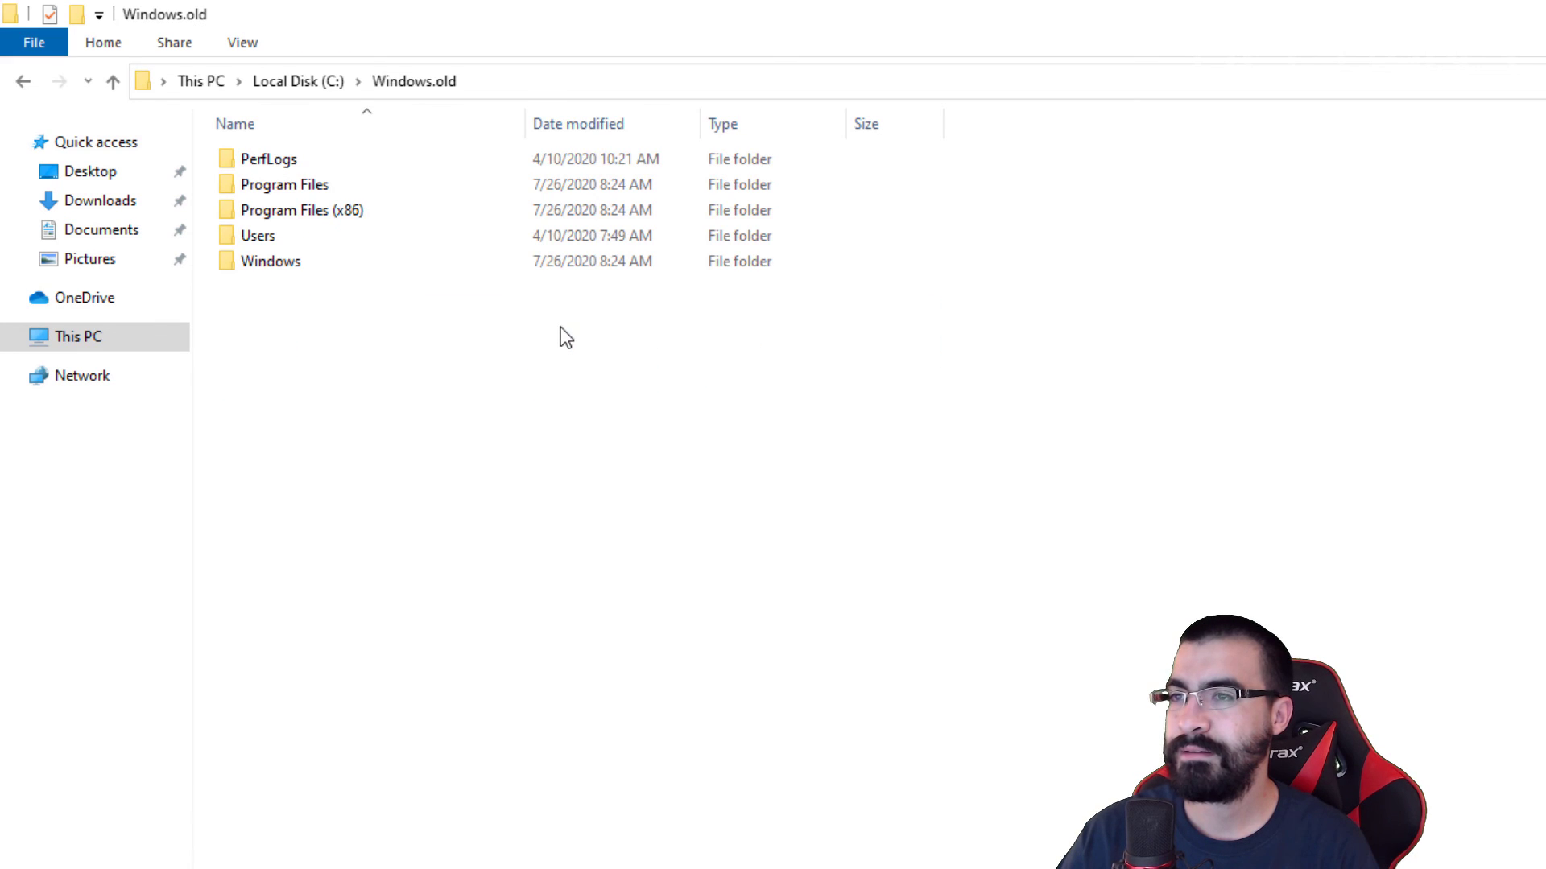
{"action": "double_click", "coordinate": [341, 220]}
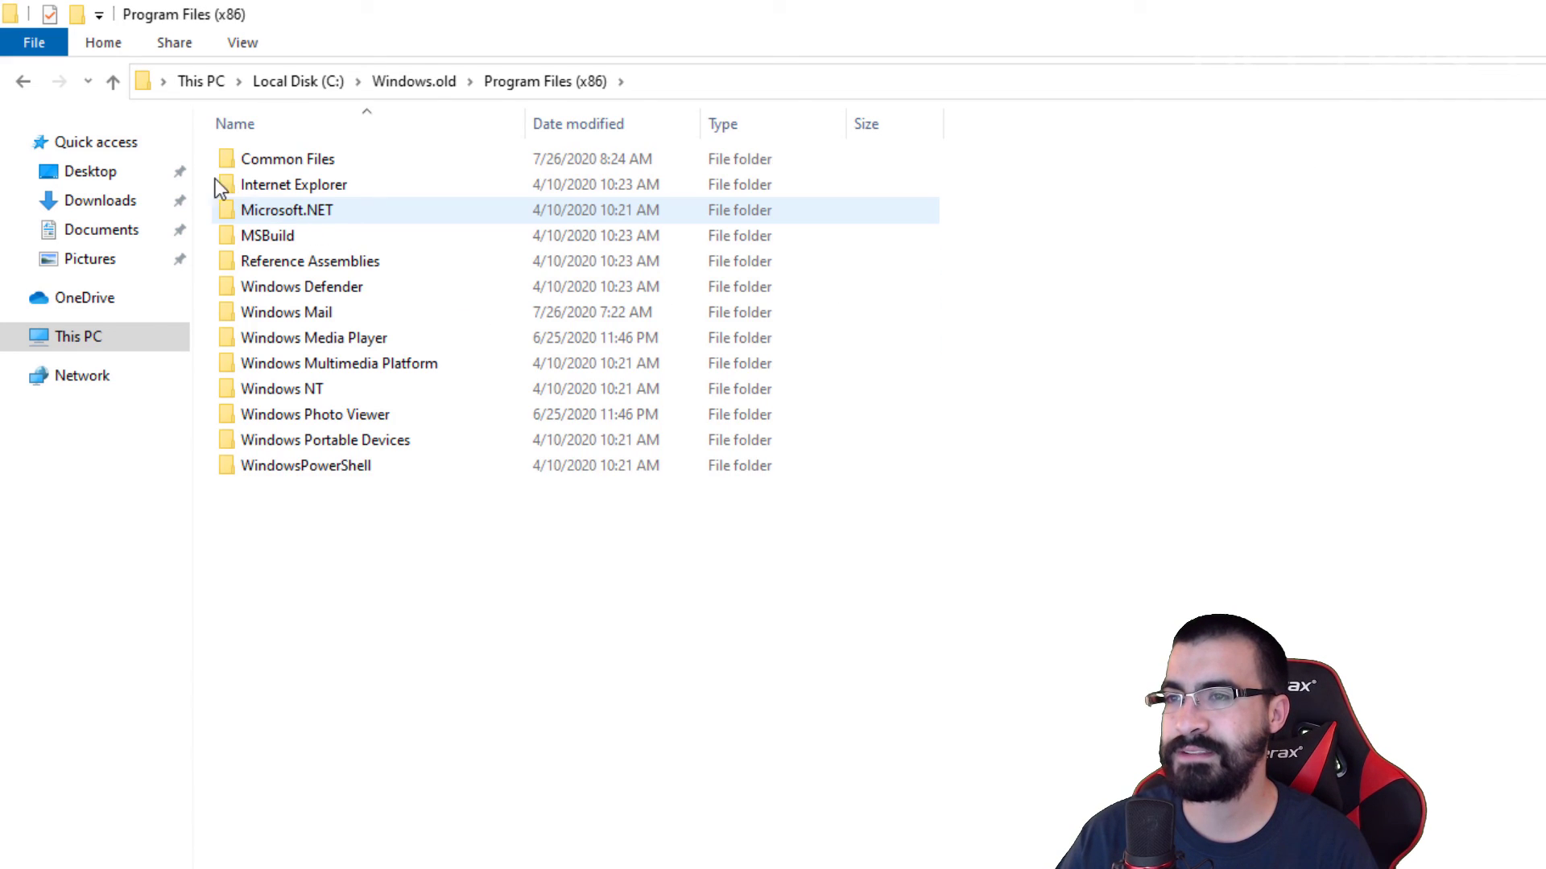
{"action": "left_click", "coordinate": [21, 84]}
{"action": "double_click", "coordinate": [260, 190]}
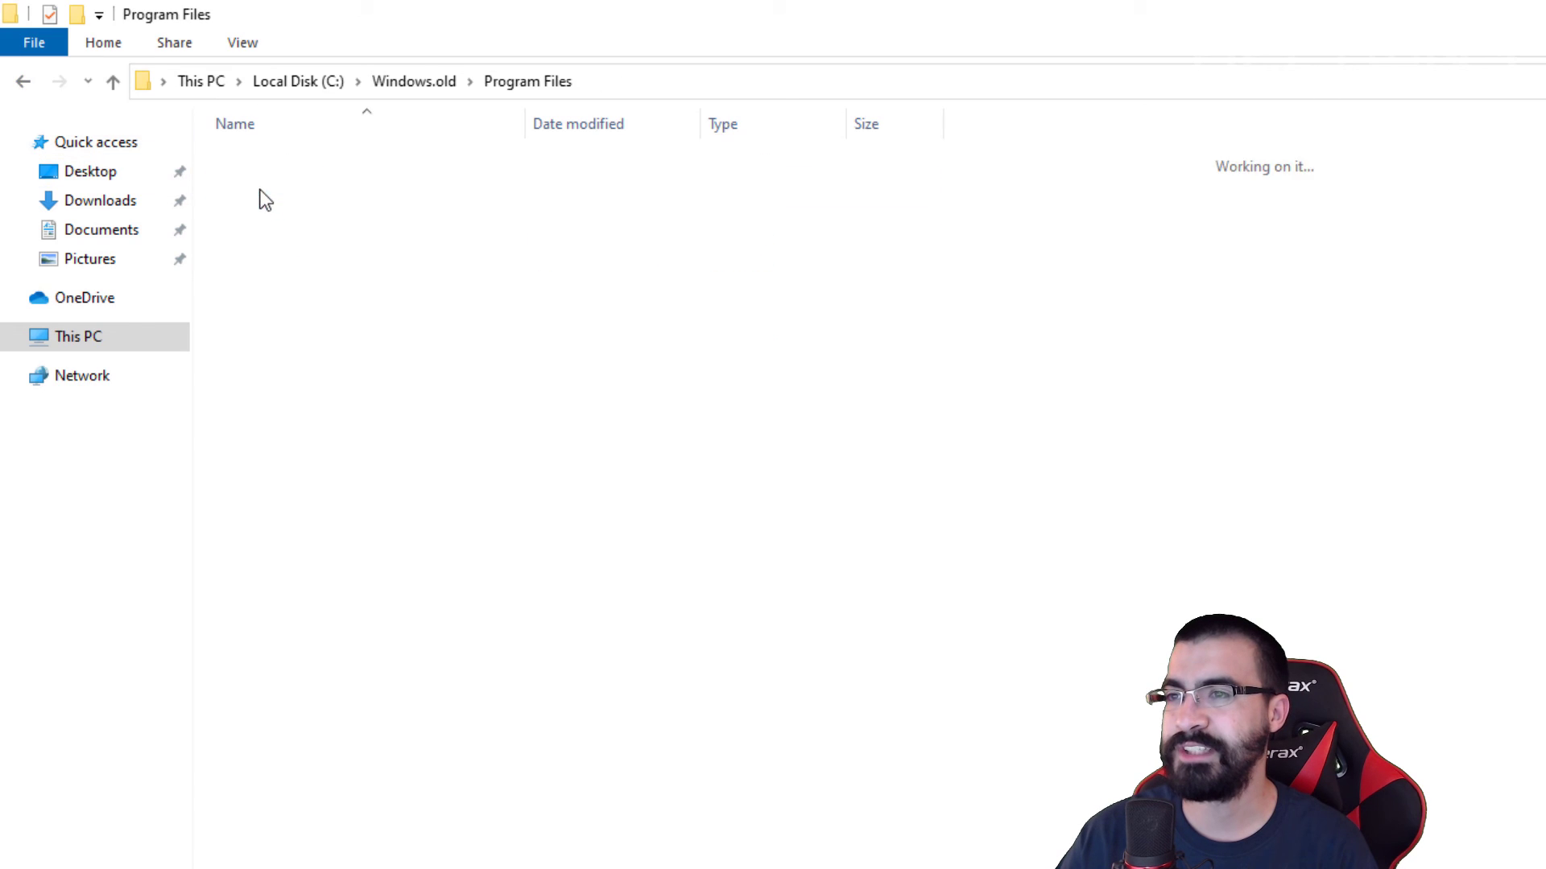
{"action": "left_click", "coordinate": [11, 86]}
{"action": "left_click", "coordinate": [11, 85]}
{"action": "left_click", "coordinate": [398, 434]}
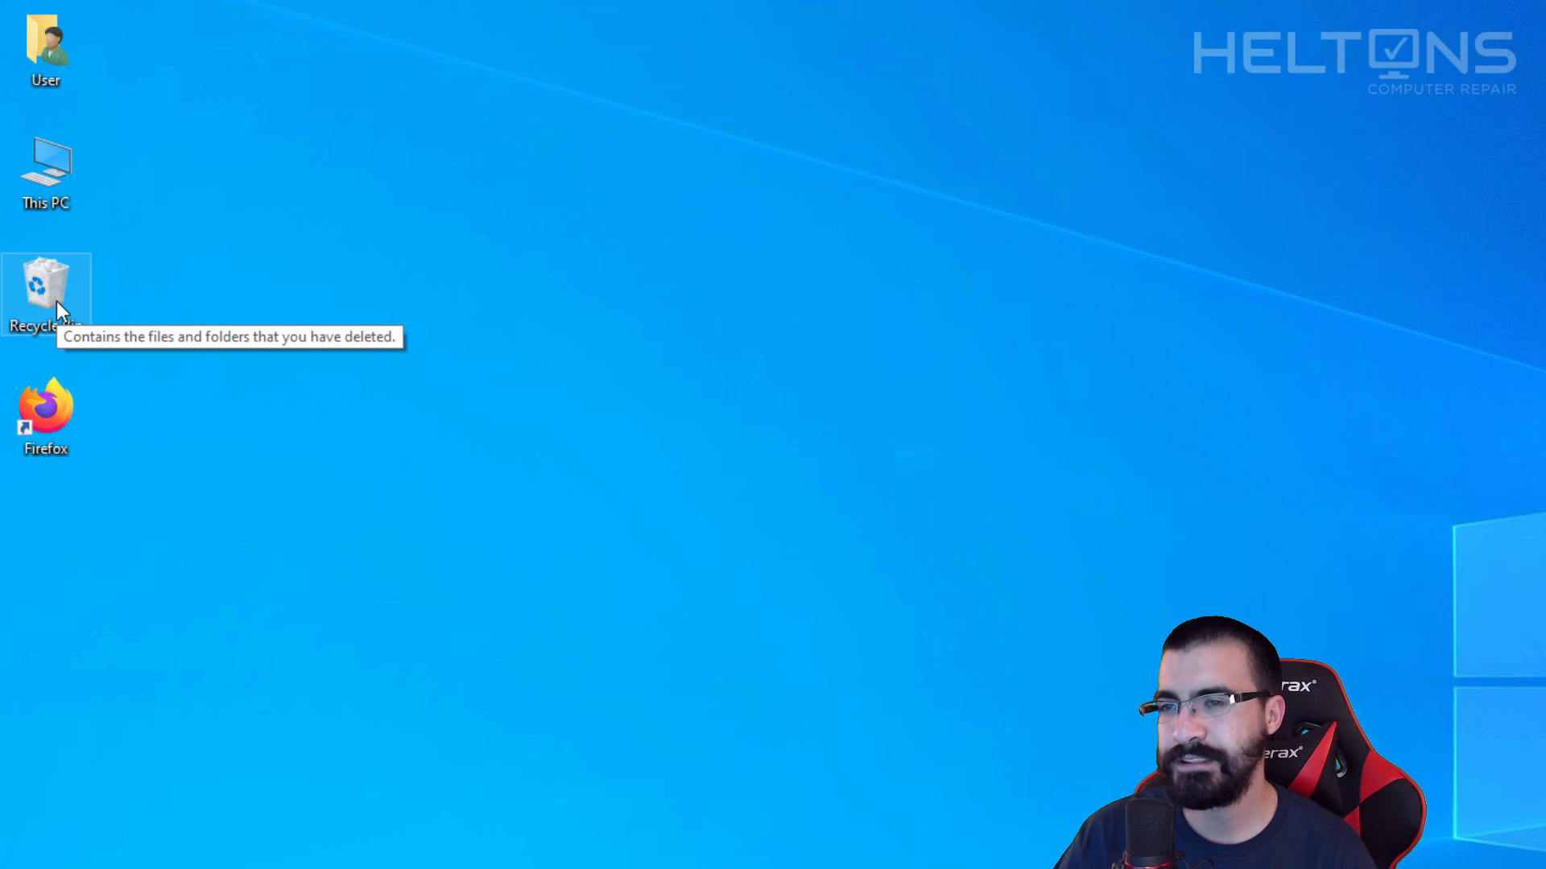
Empty the Recycle Bin of both deleted Google folders, confirming Yes and granting administrator permission.
{"action": "double_click", "coordinate": [56, 301]}
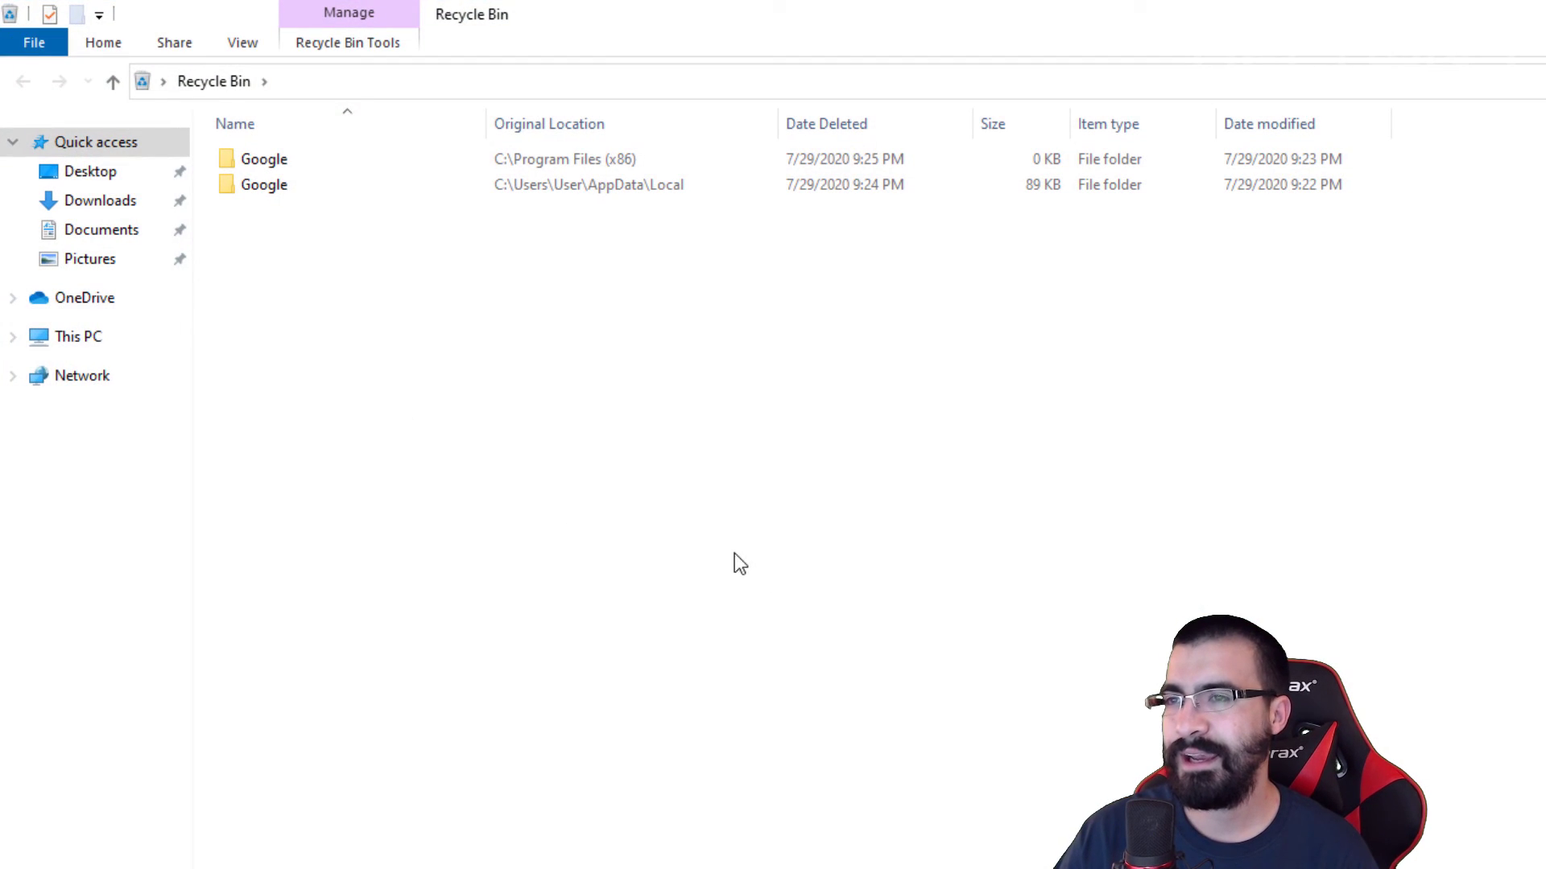
{"action": "left_click_drag", "start_coordinate": [733, 555], "coordinate": [241, 157]}
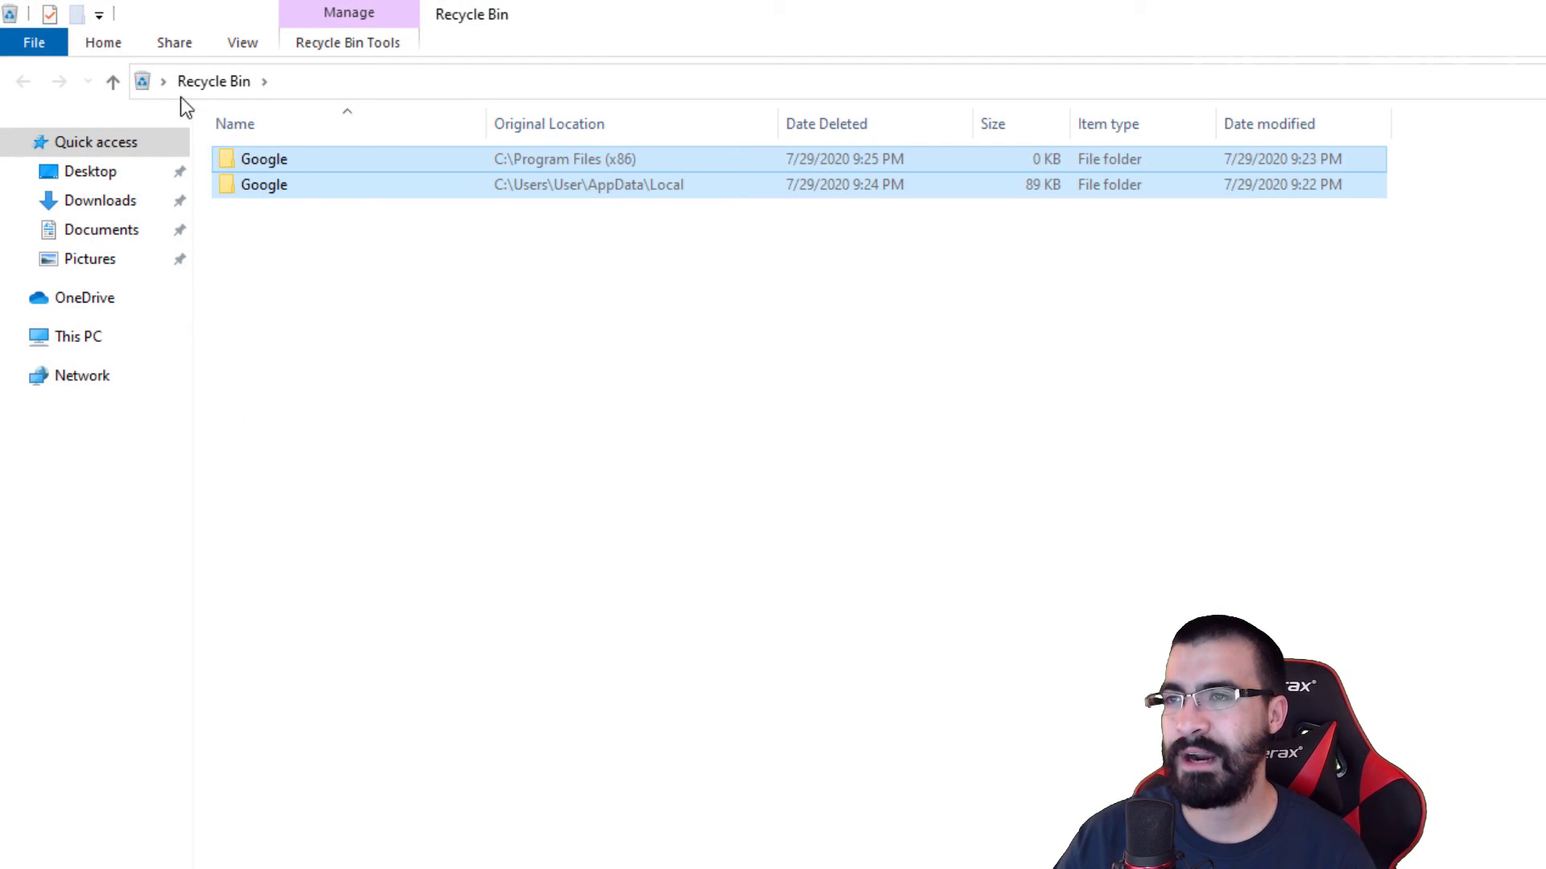
{"action": "left_click", "coordinate": [334, 45]}
{"action": "left_click", "coordinate": [47, 102]}
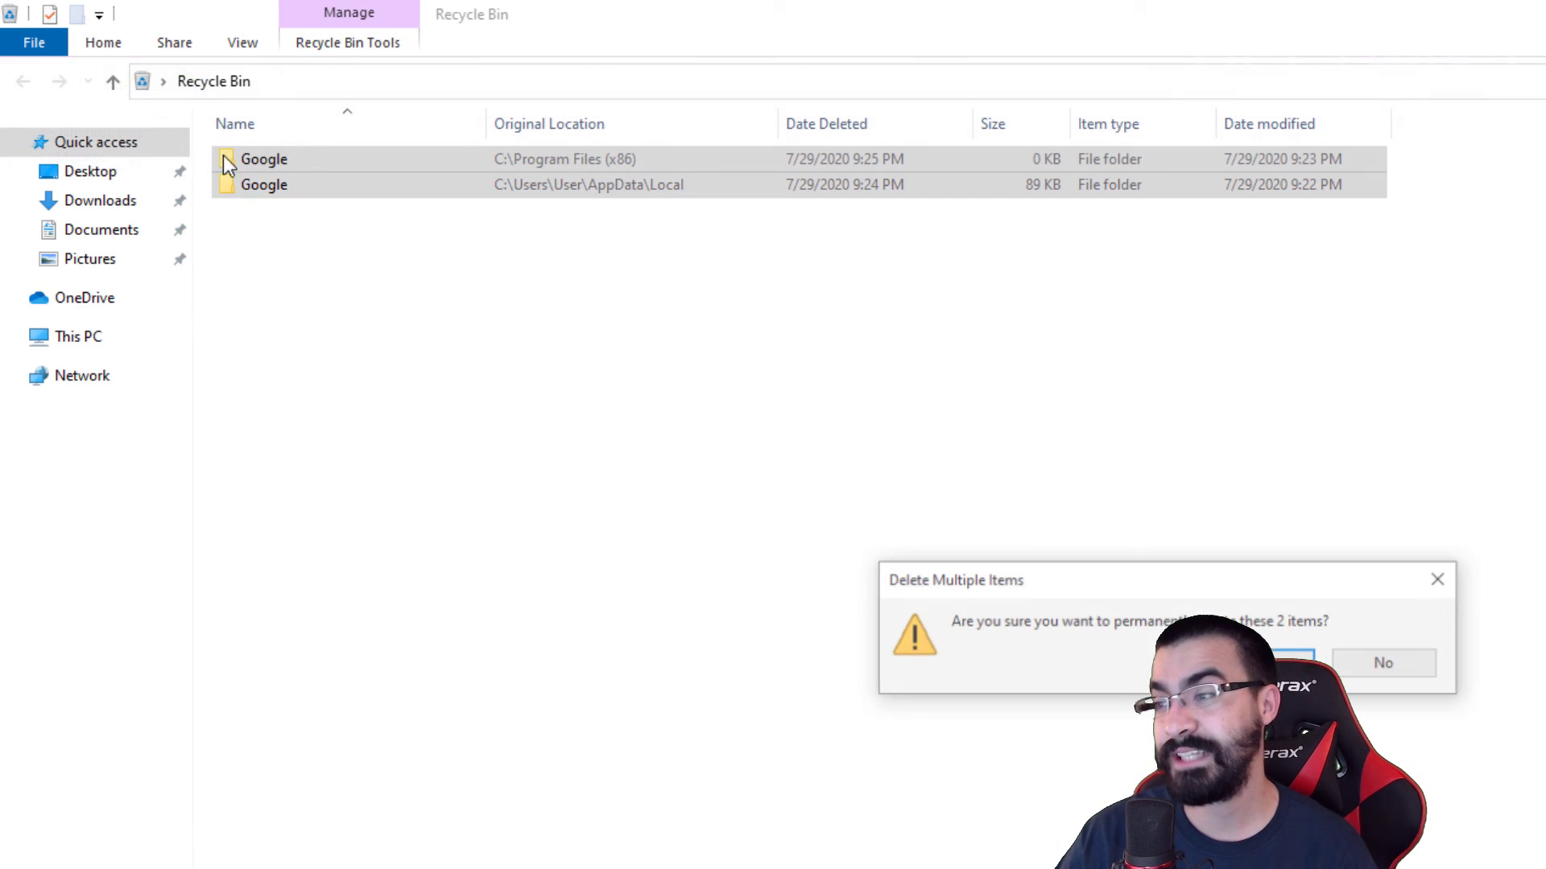
{"action": "key", "text": "Return"}
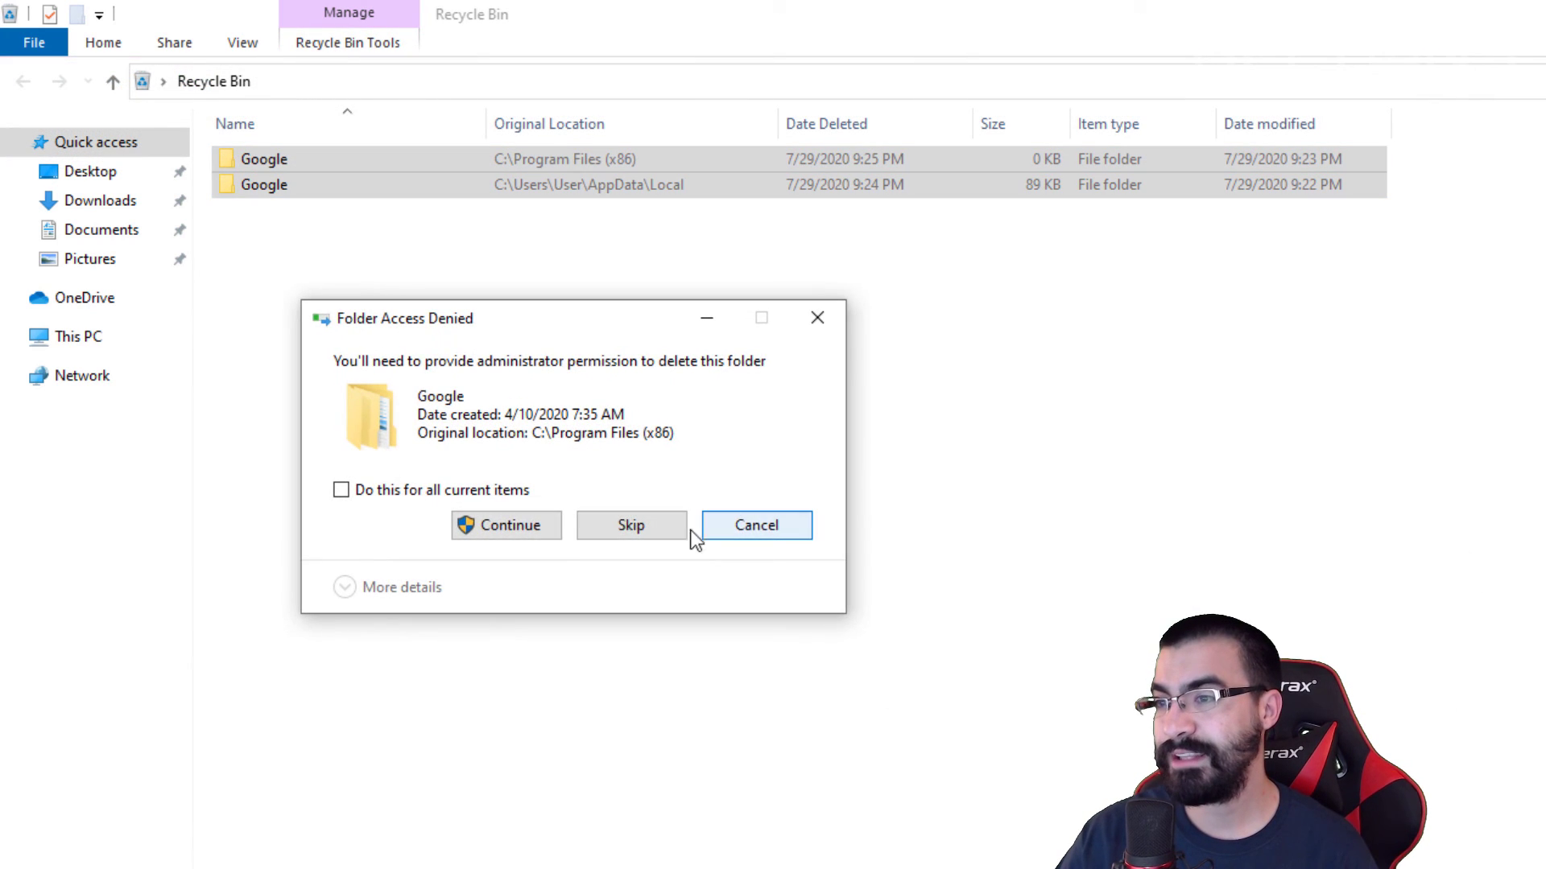
{"action": "left_click", "coordinate": [541, 533]}
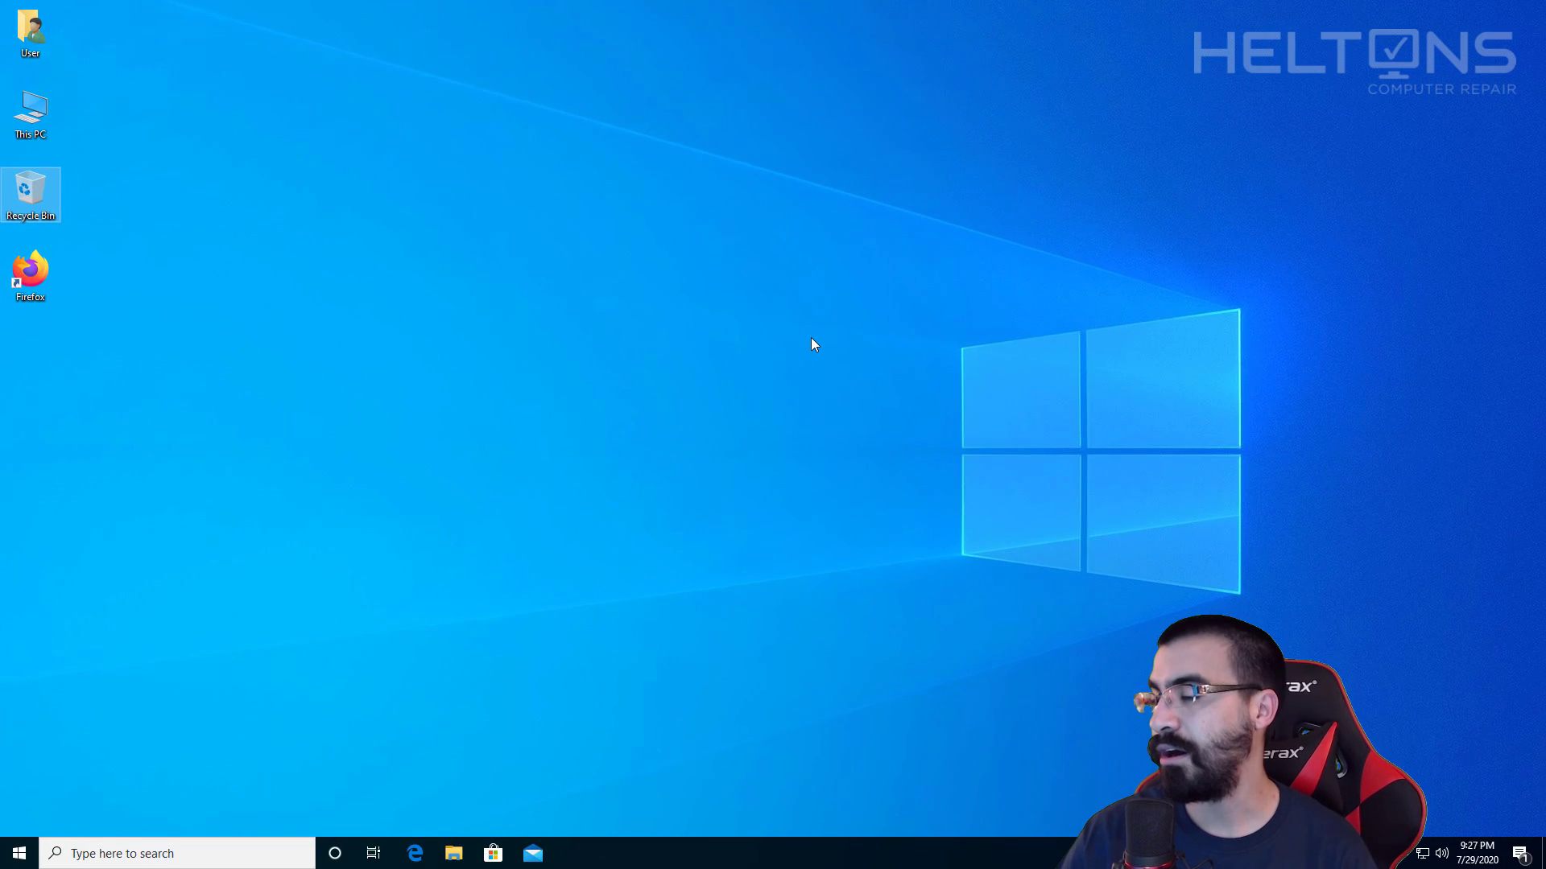
{"action": "left_click", "coordinate": [787, 375]}
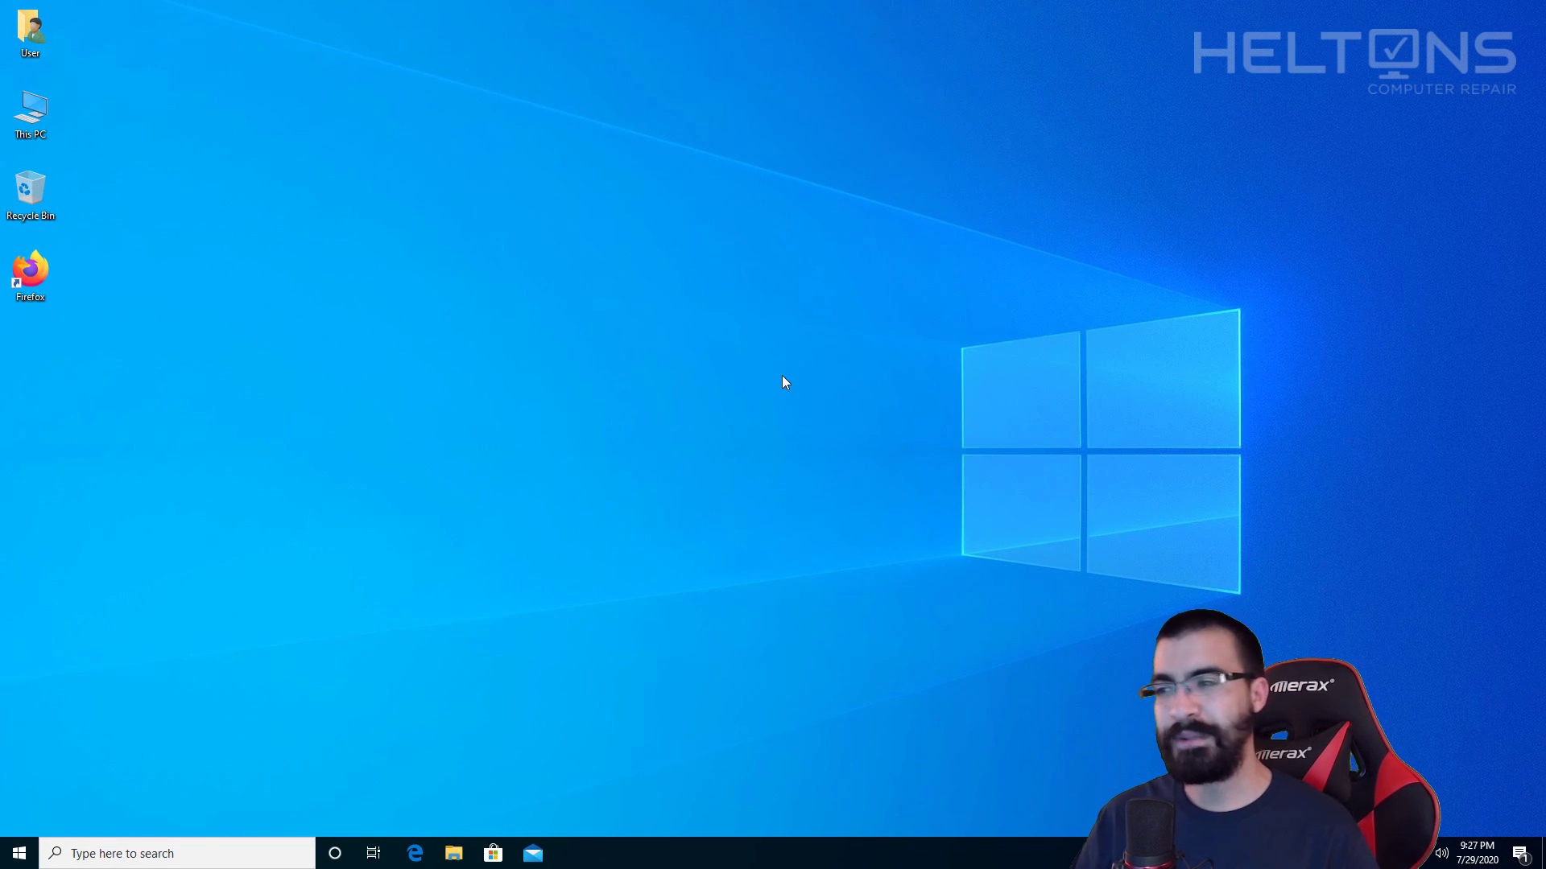